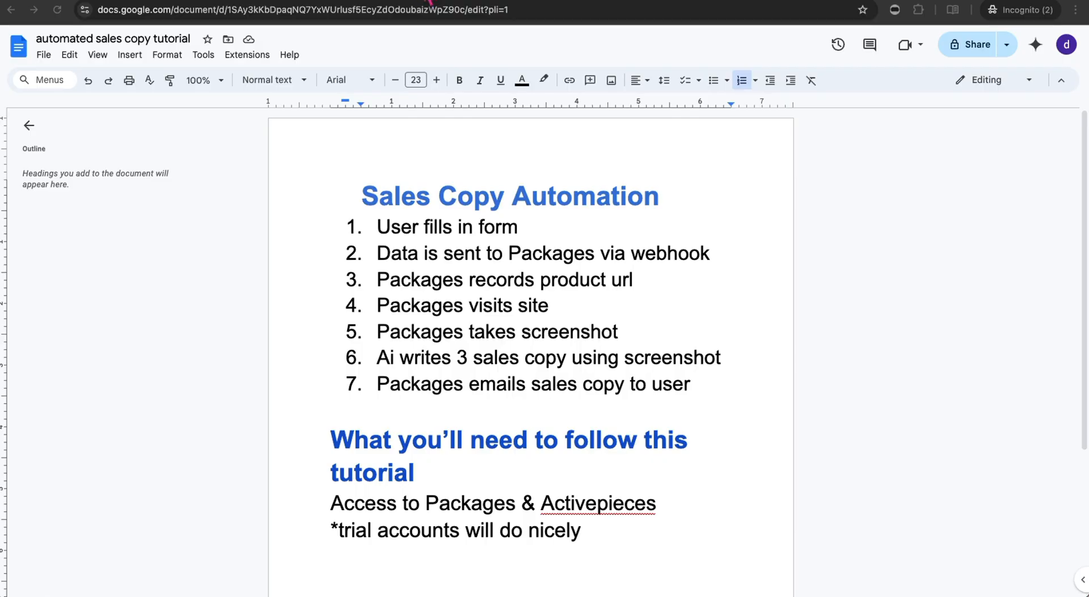
- Switch from the Google Docs tutorial outline to the Packages.ai browser tab
click(422, 0)
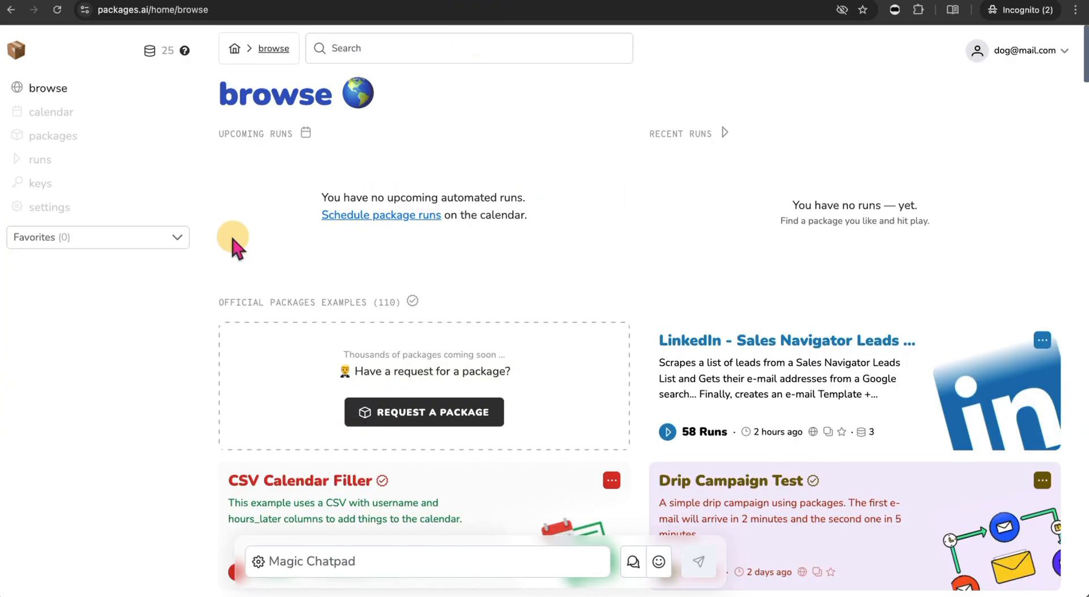
- Create a package named 'sale copy' with a lime-green #9dff00 background
click(64, 136)
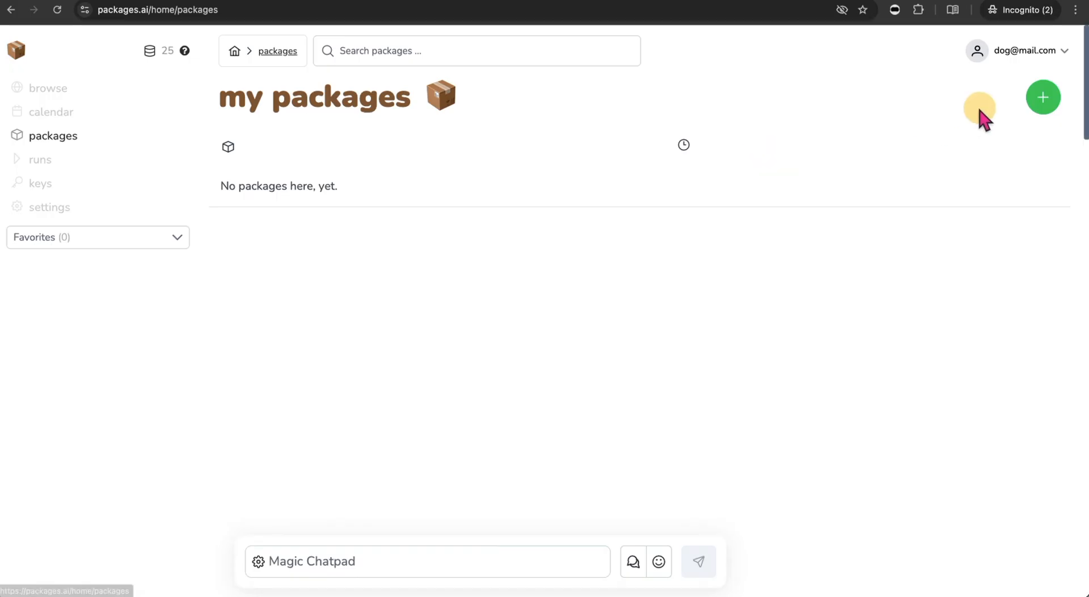
click(1038, 97)
click(503, 175)
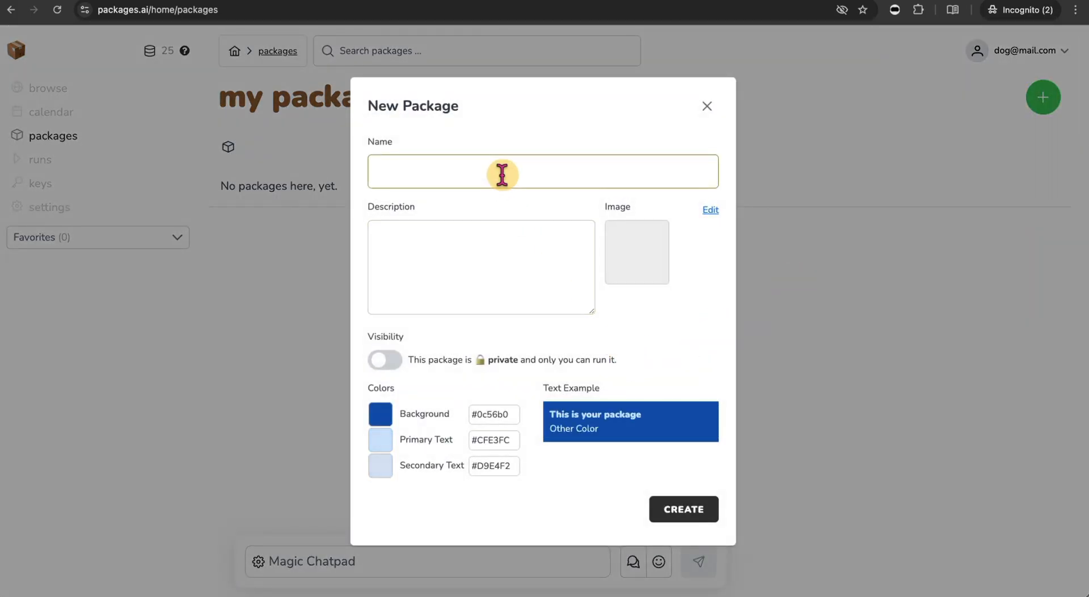
text(sale copy)
click(493, 247)
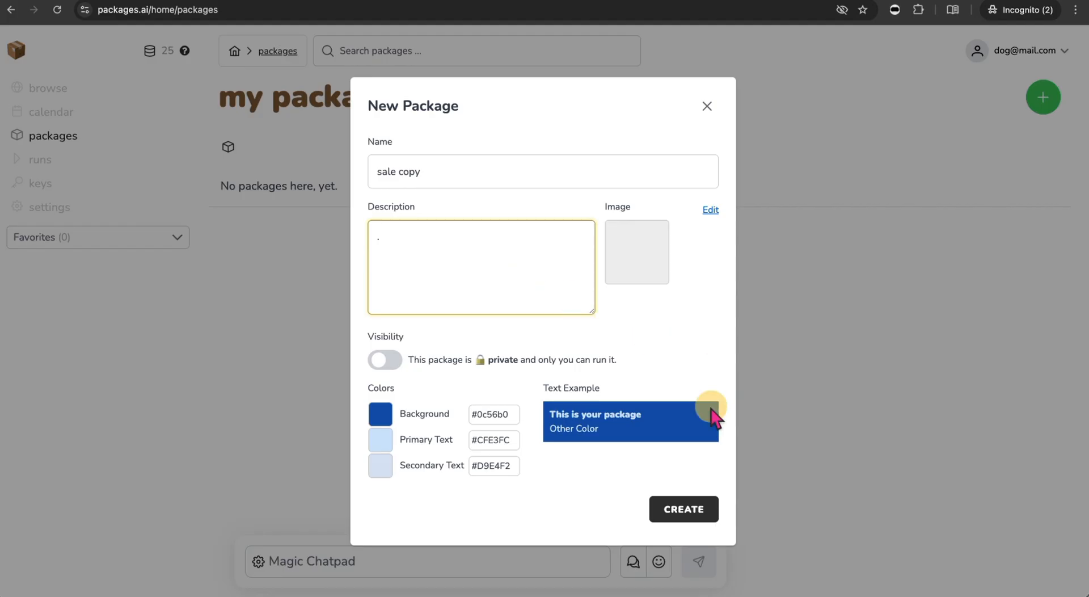
click(381, 417)
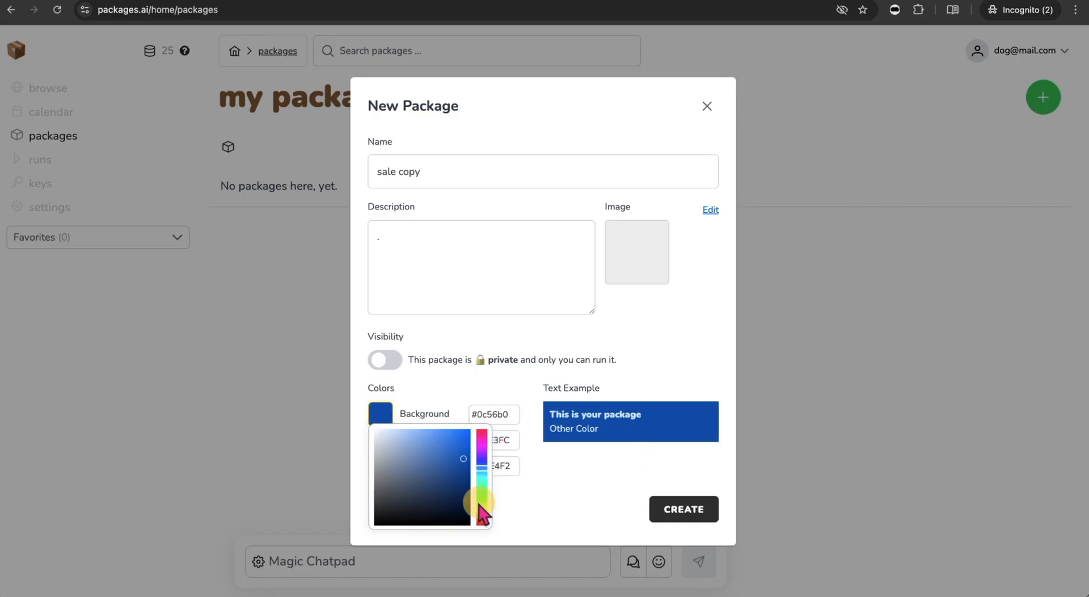
click(482, 502)
click(679, 512)
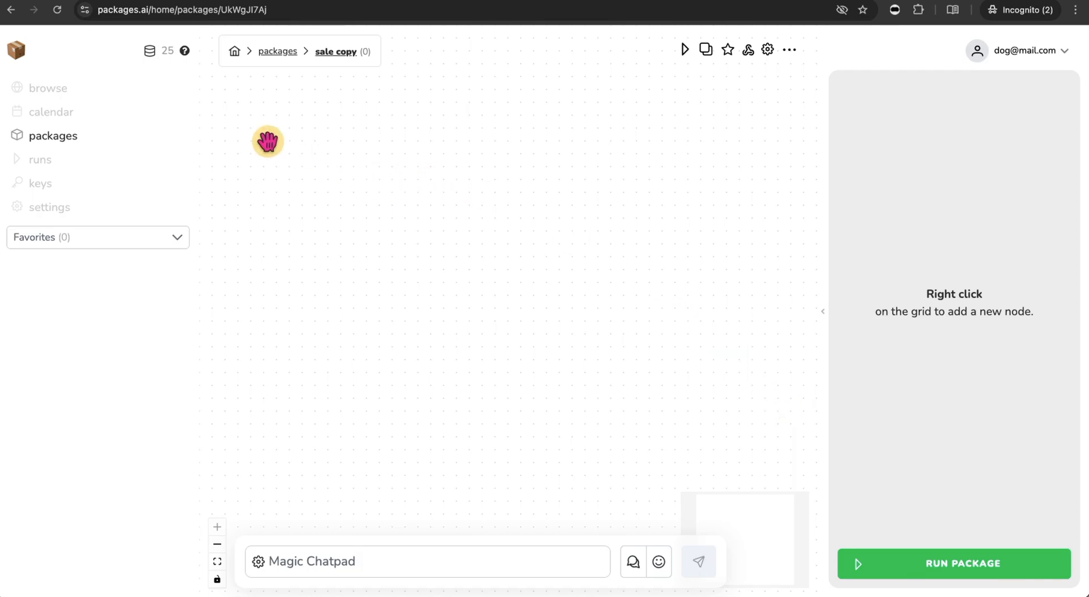
- Add three Input nodes side by side along the top of the canvas
right_click(268, 141)
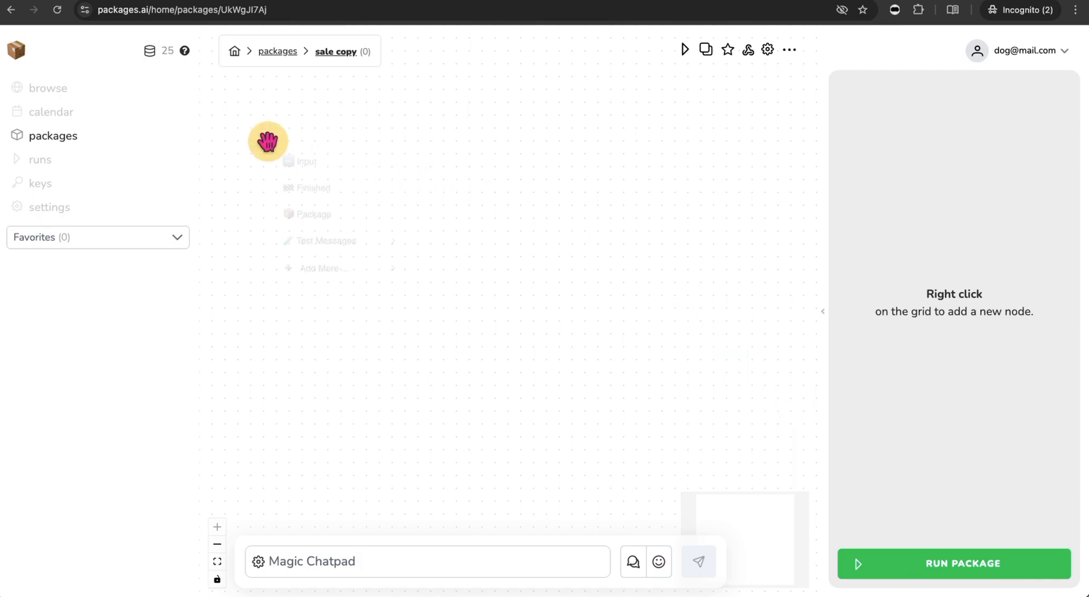
click(345, 161)
drag(509, 293, 285, 142)
right_click(370, 163)
click(410, 181)
drag(421, 192, 409, 171)
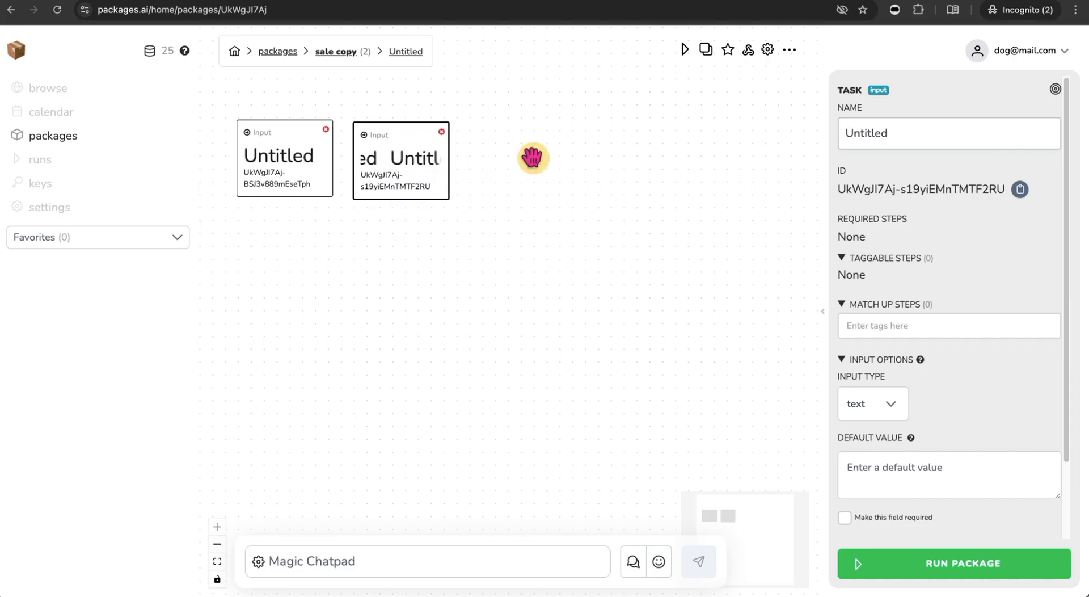
right_click(525, 158)
click(559, 170)
drag(600, 220, 546, 180)
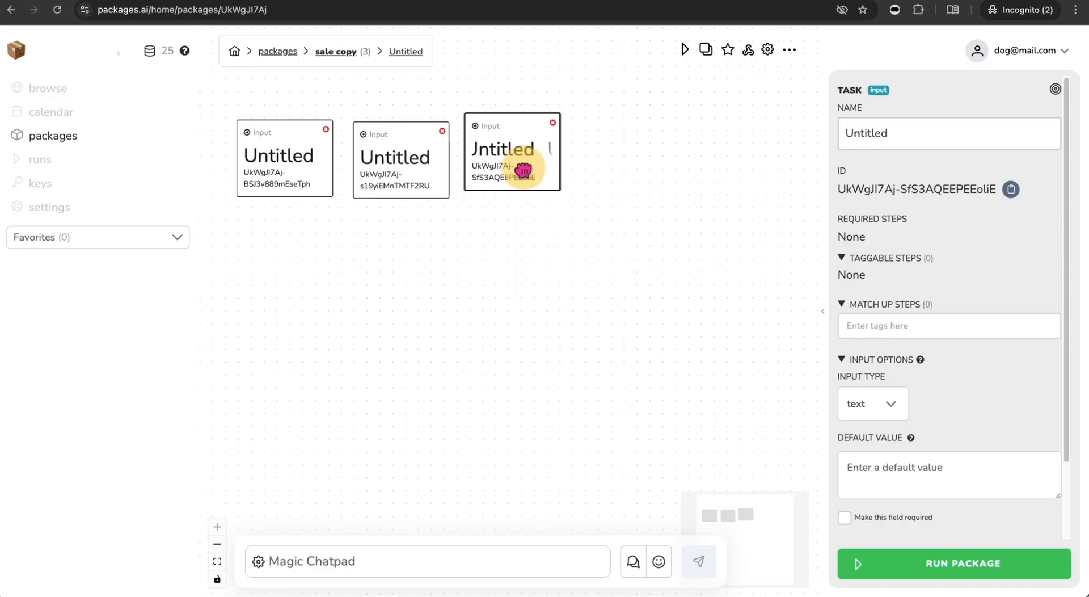
- Add a Package node beneath the Input nodes and a Finished node below it
right_click(373, 296)
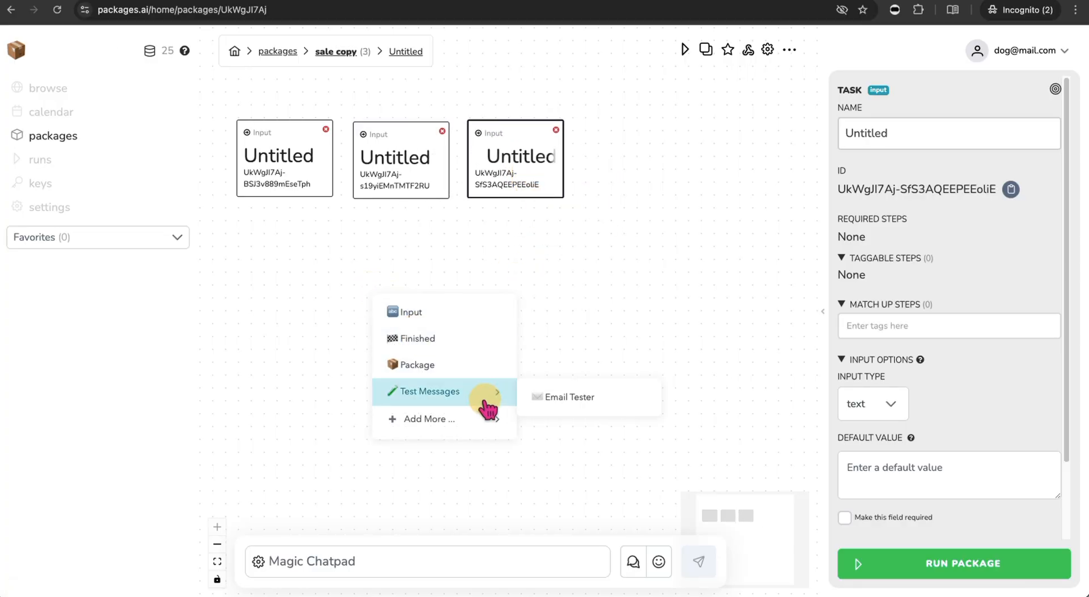
click(474, 368)
drag(426, 338, 417, 299)
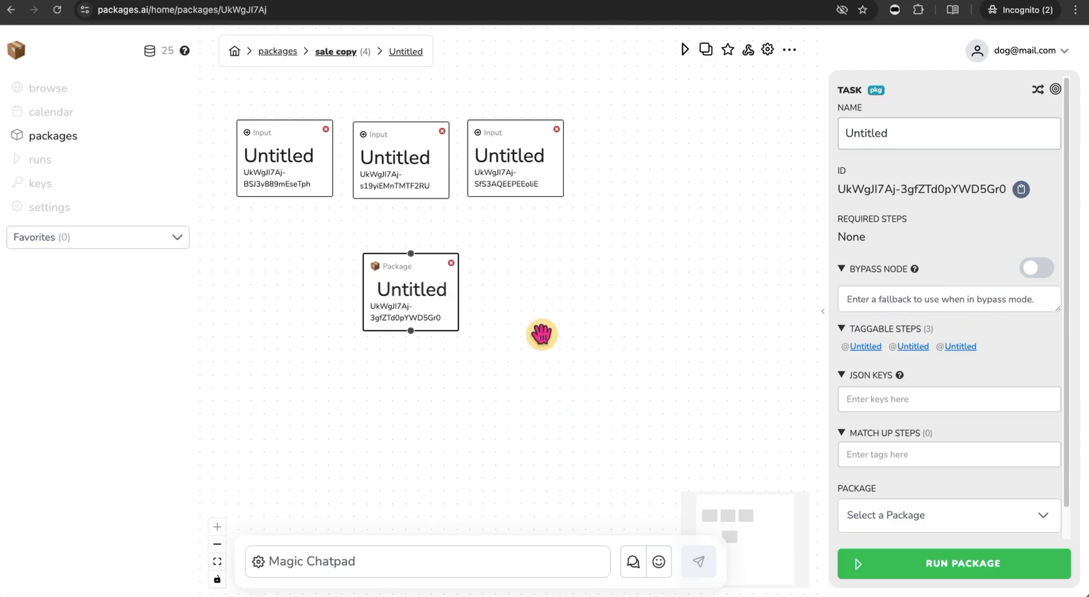
right_click(558, 369)
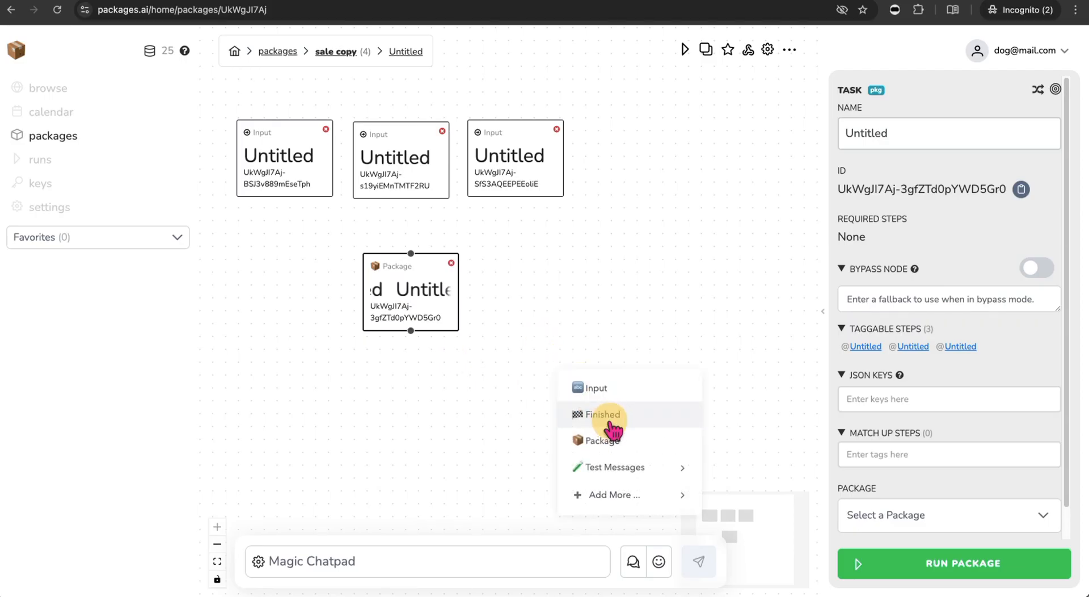
click(608, 416)
click(607, 406)
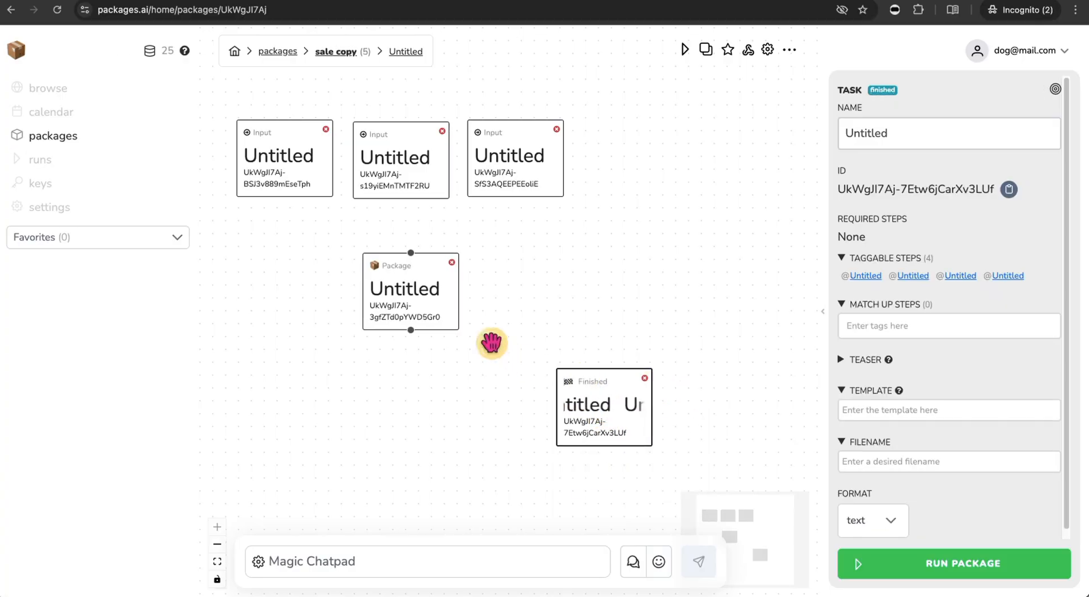
click(459, 292)
scroll(972, 493, down, 1)
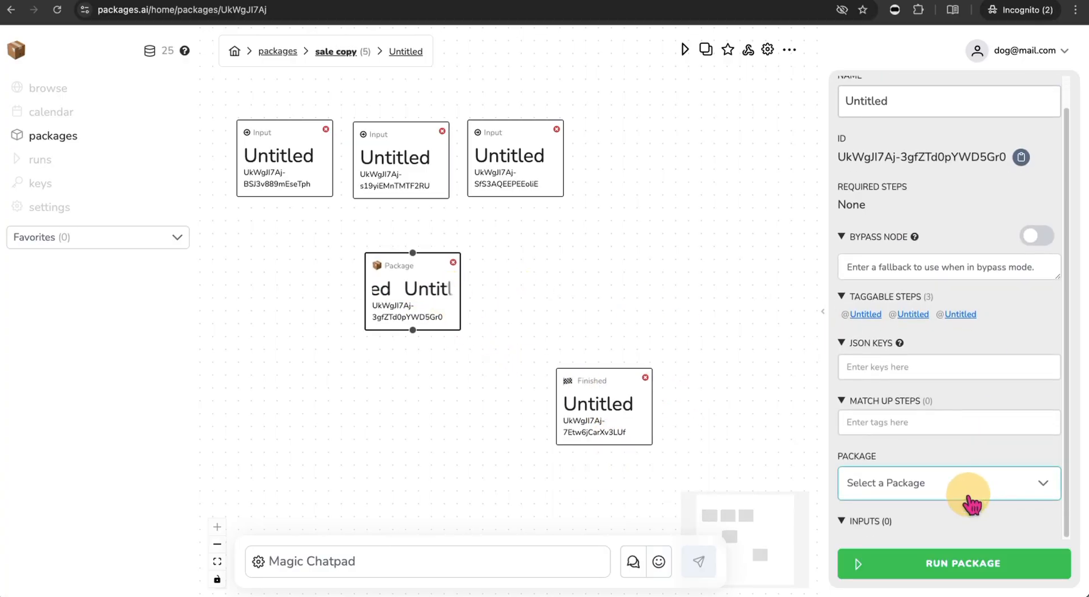
- Search 'email' and set the Package node to Screenshot + Prompt + Email
click(967, 487)
click(900, 314)
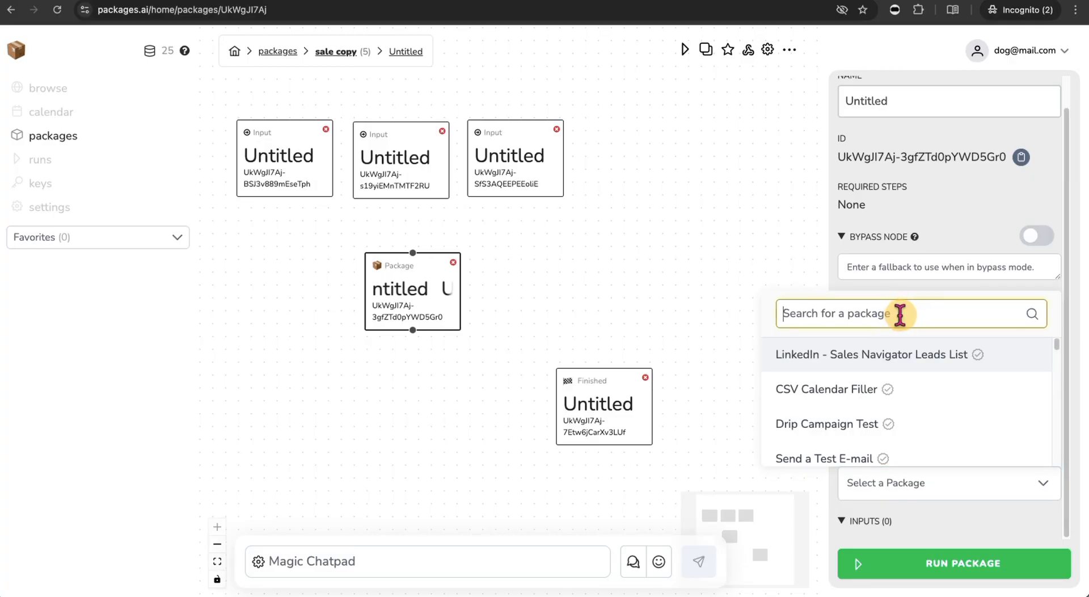
text(email)
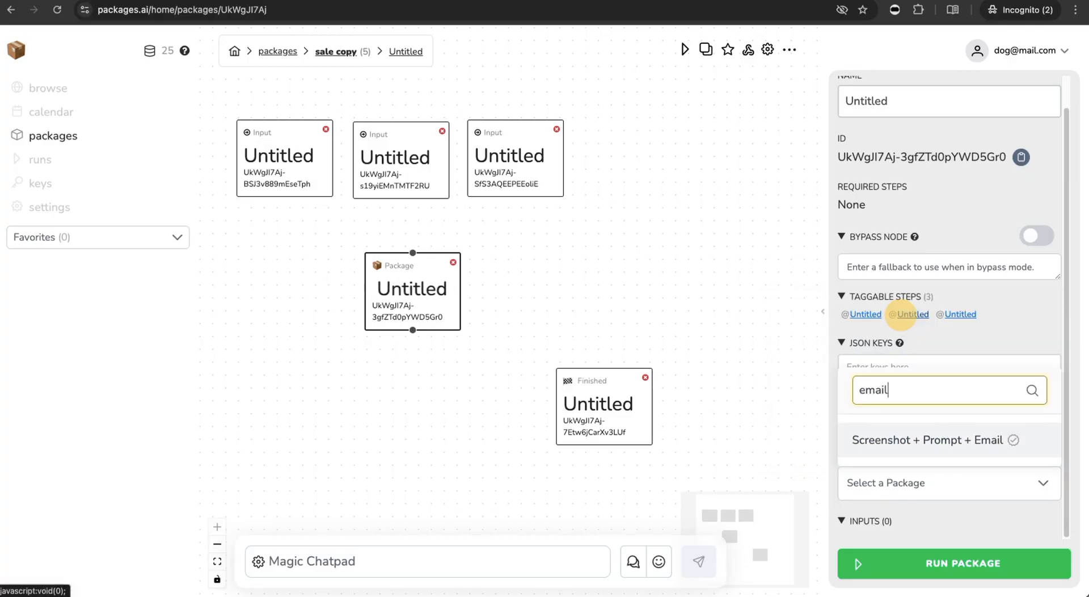
click(967, 447)
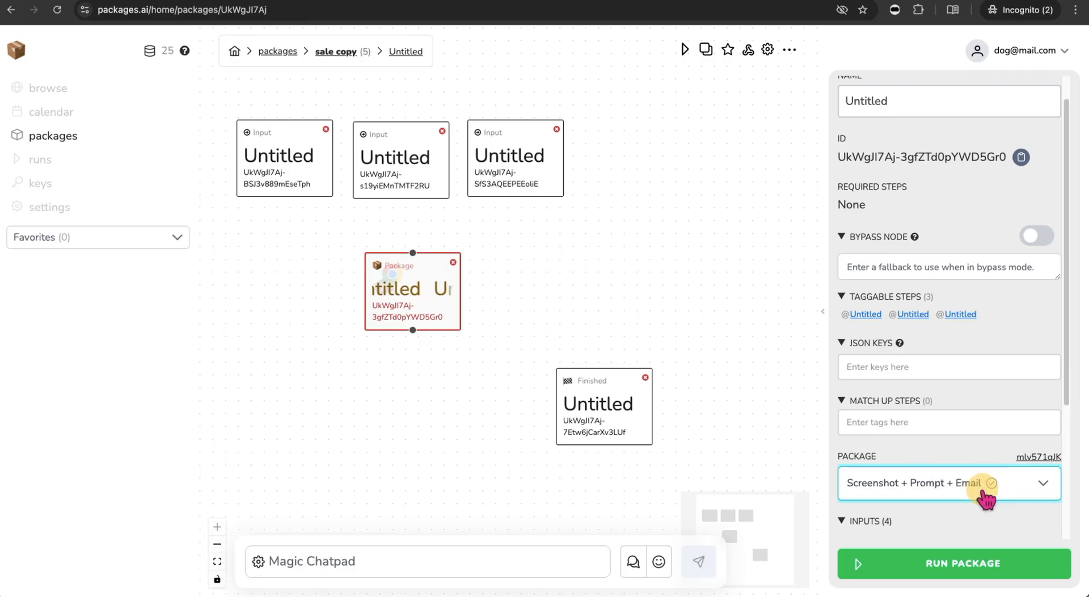
- Go through the package's URL, Prompt, E-mail Address and Subject inputs
scroll(967, 488, down, 4)
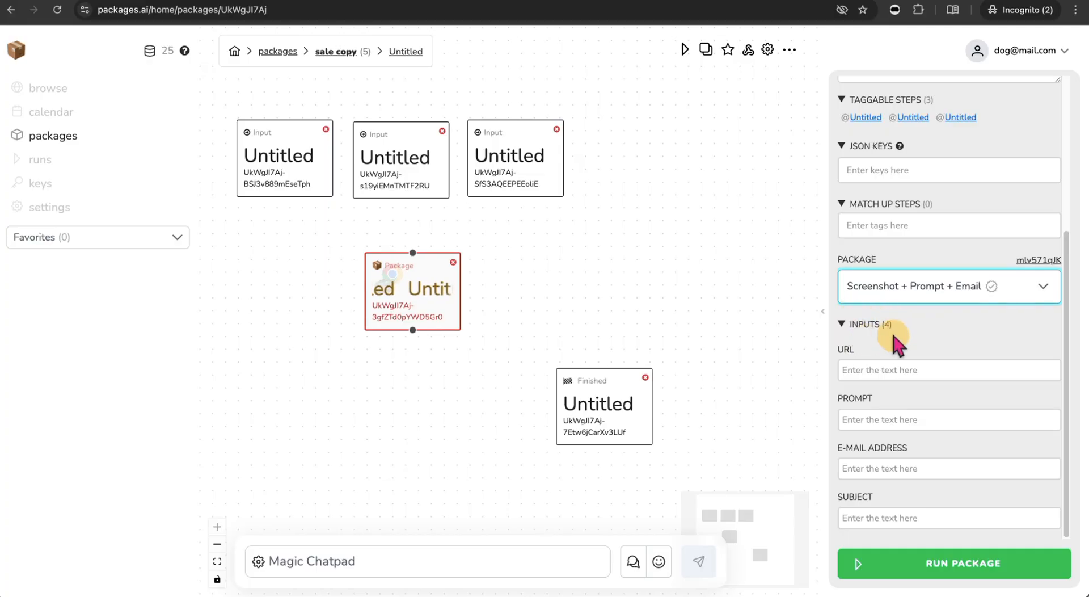
click(855, 370)
click(870, 421)
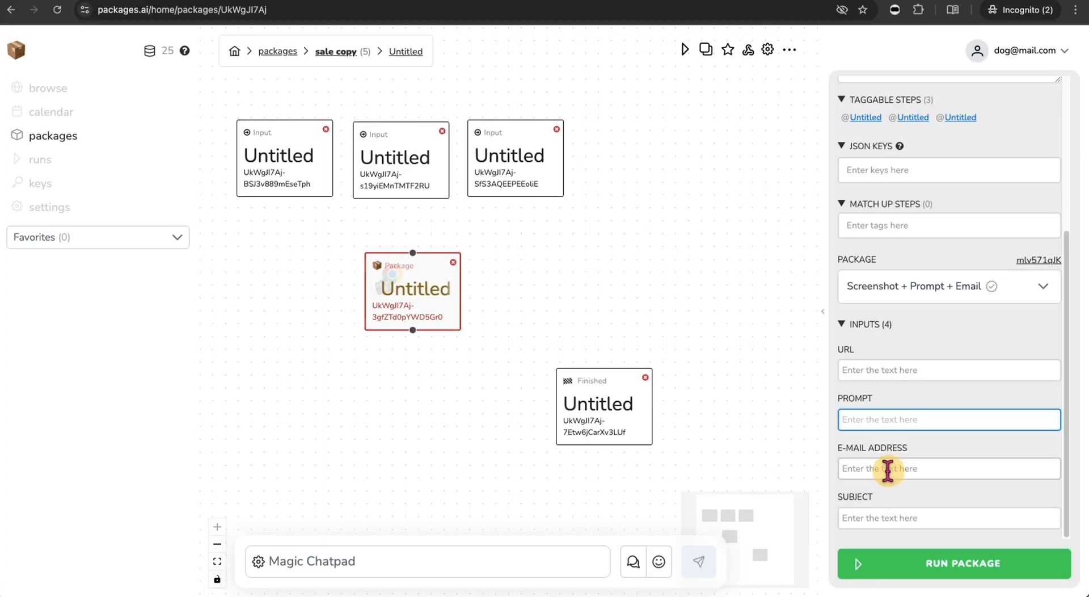
click(888, 470)
click(905, 519)
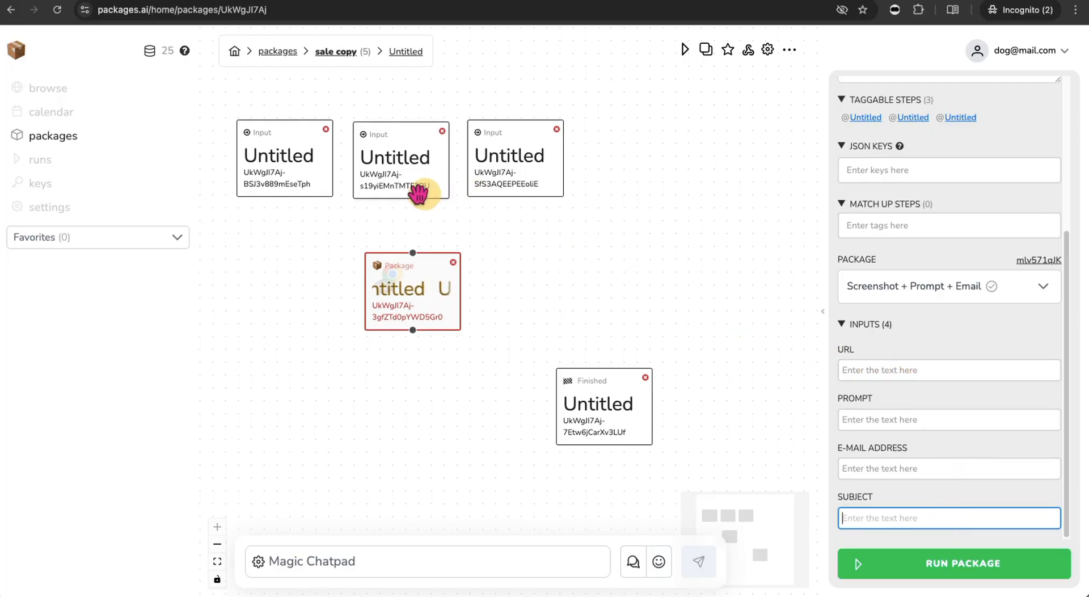
click(280, 162)
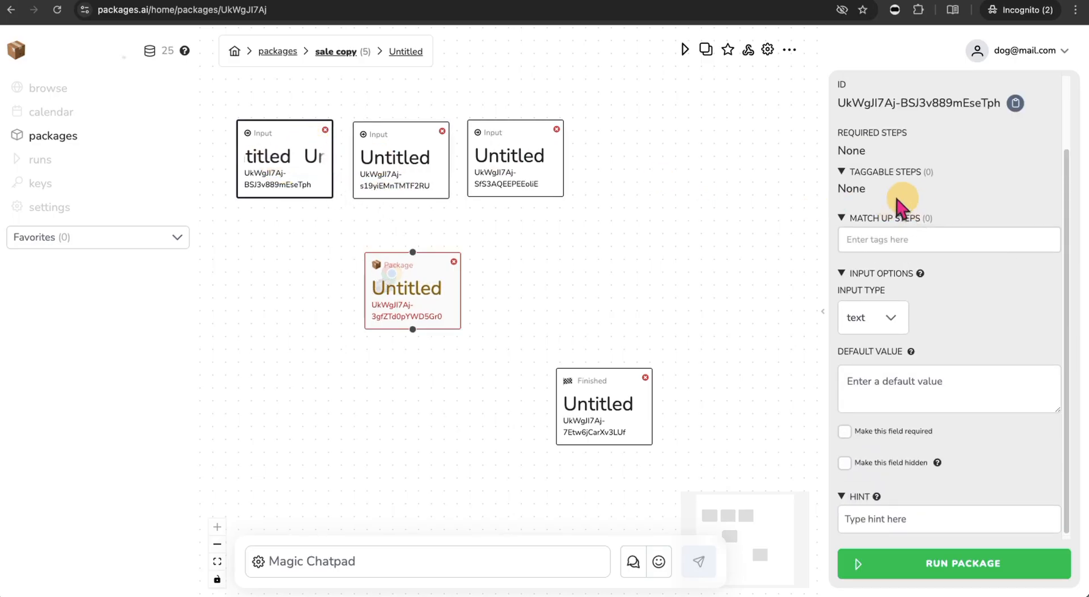
- Name the Input nodes email, name and url, from left to right
scroll(908, 133, up, 2)
drag(919, 130, 838, 127)
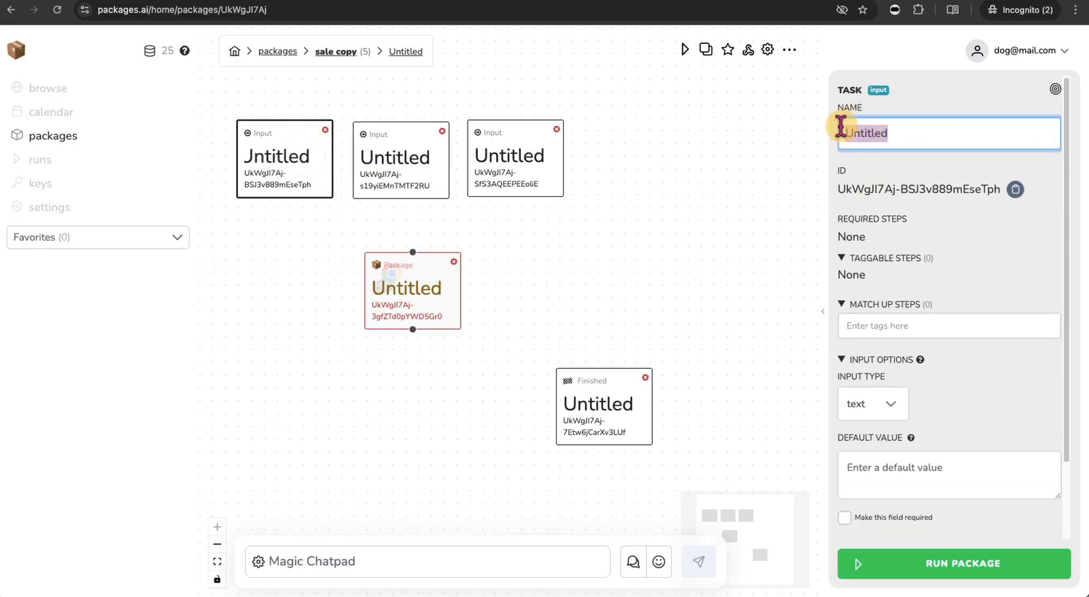
text(email)
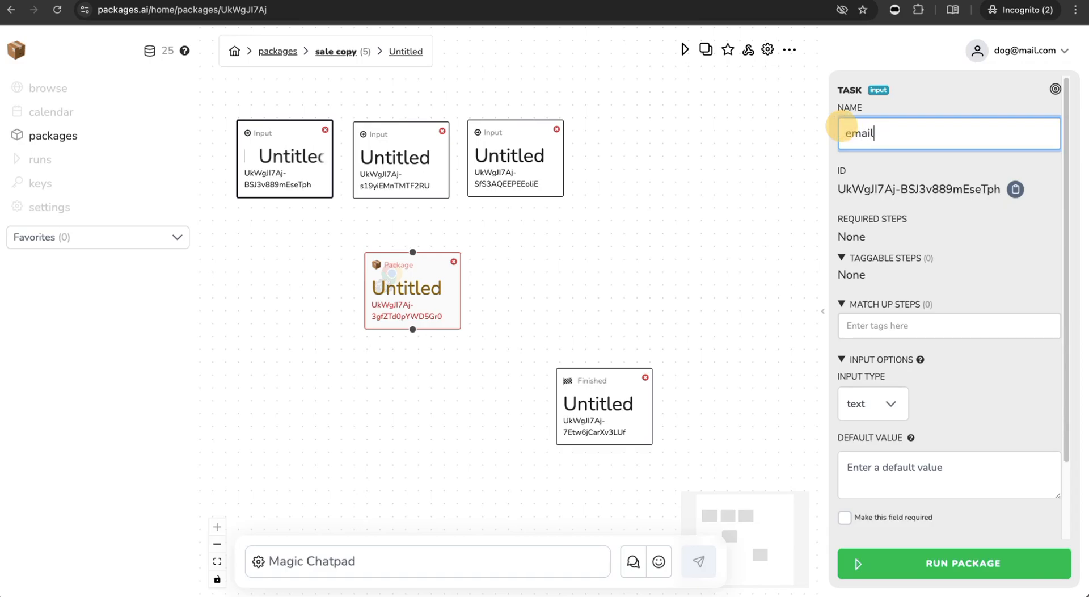
click(390, 154)
drag(893, 144, 822, 134)
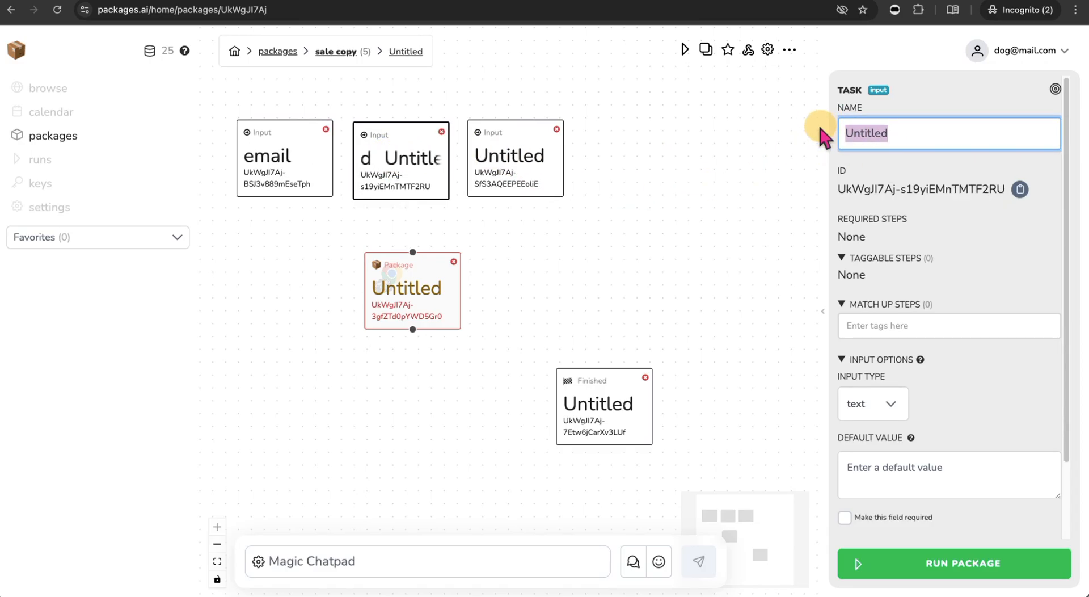
text(name)
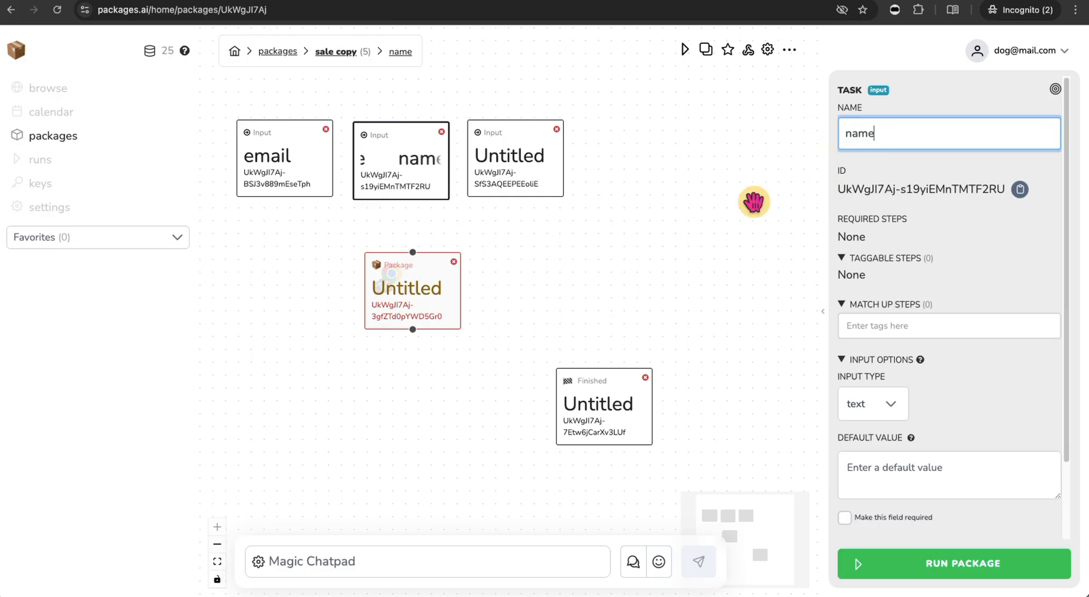
click(528, 163)
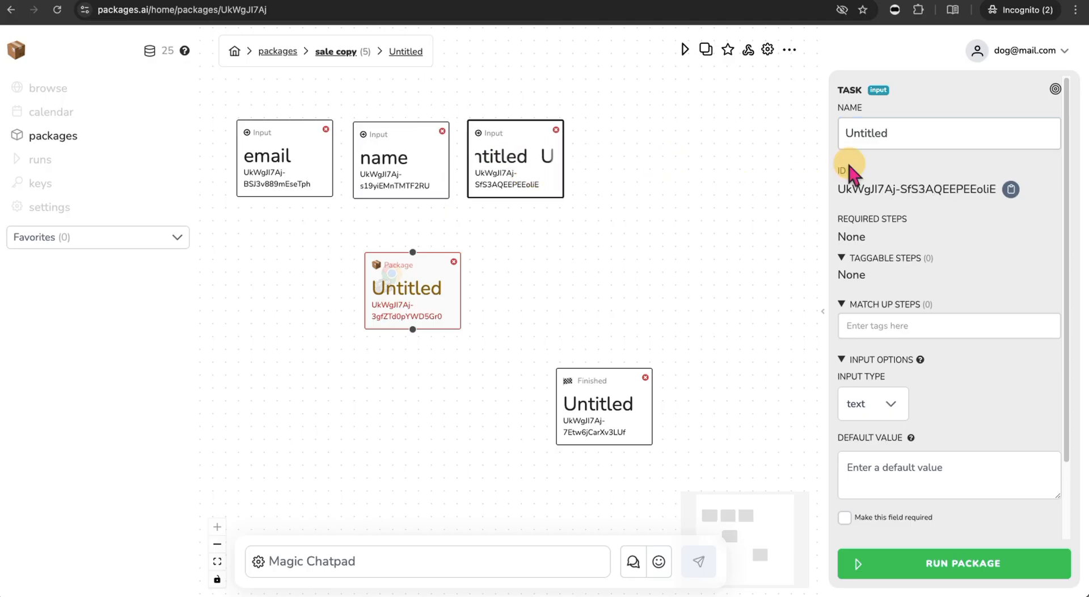
drag(900, 134, 843, 124)
key(BackSpace)
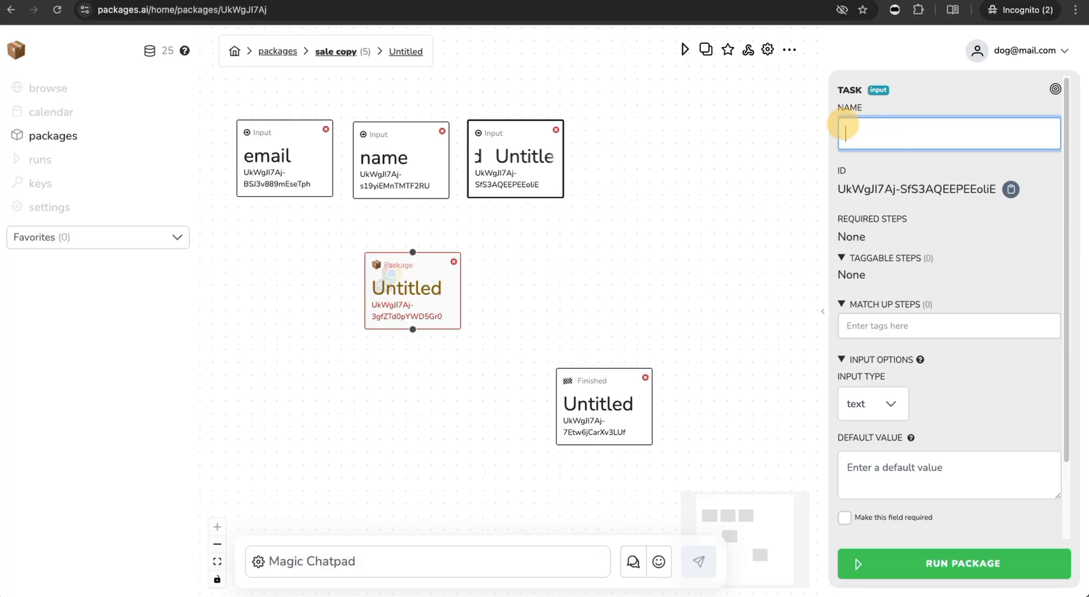
text(url)
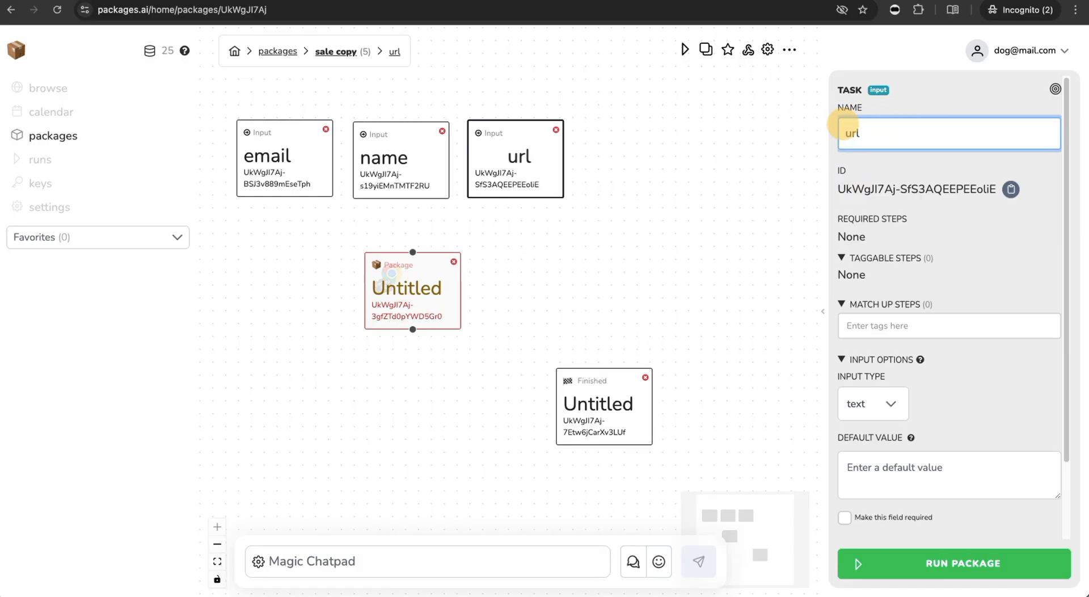
click(707, 226)
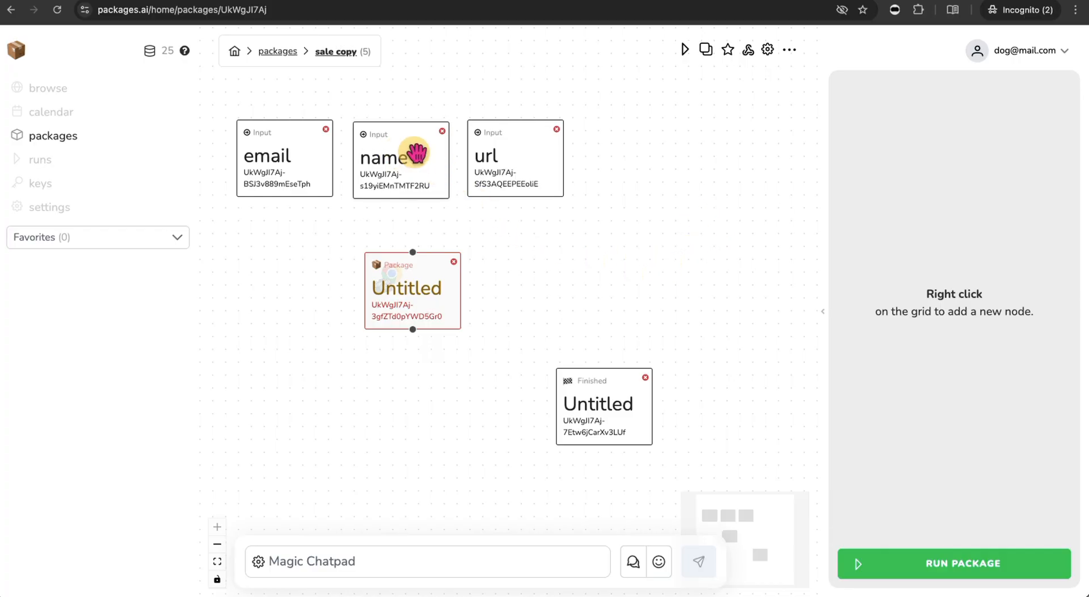
- Map the url step into the URL input and the email step into E-mail Address
drag(444, 299, 448, 300)
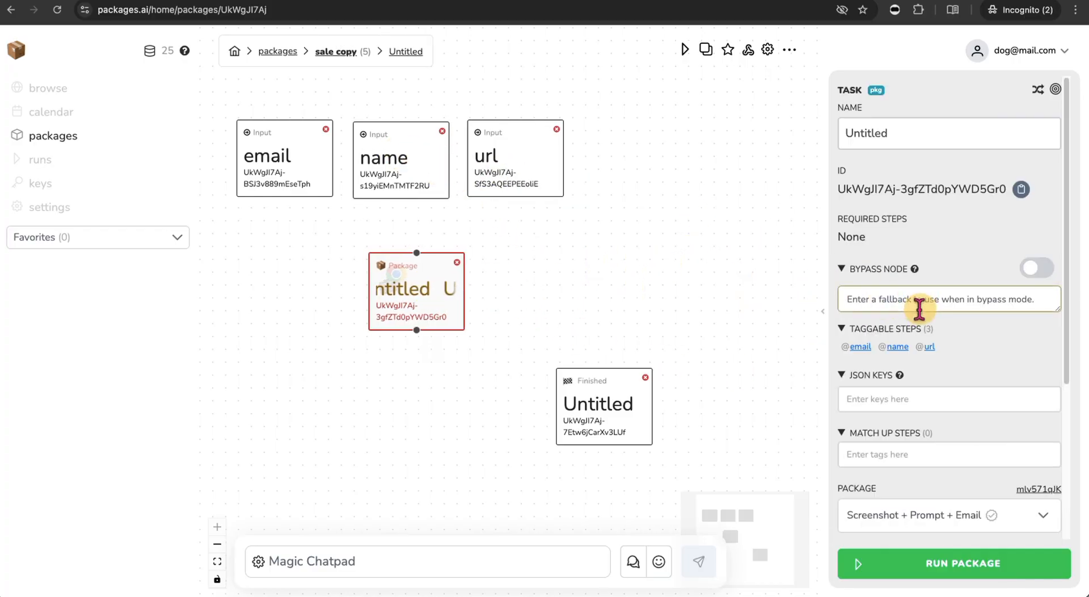
scroll(941, 368, down, 6)
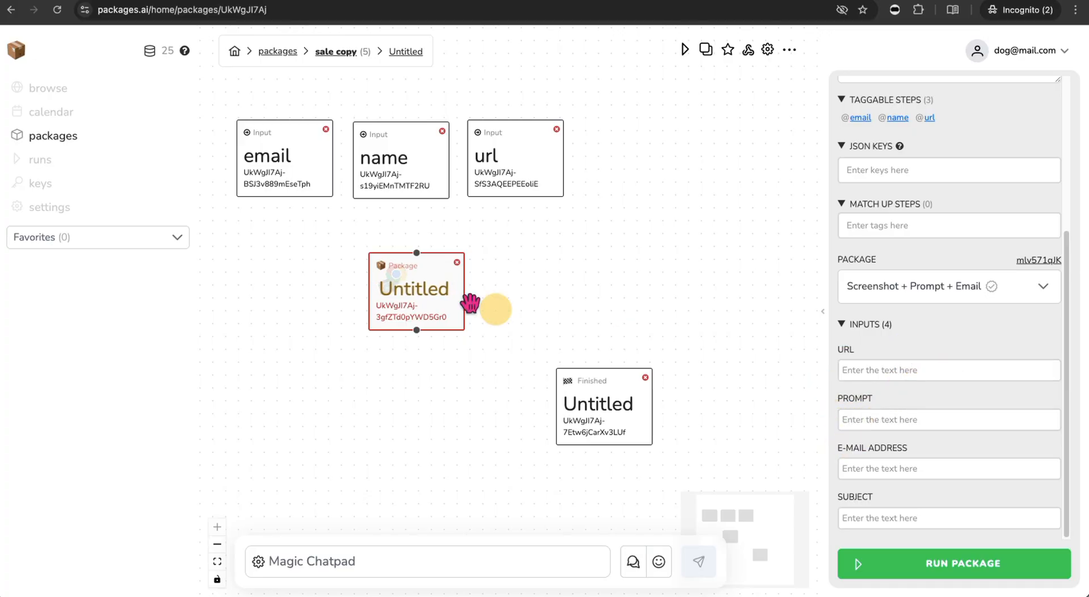
click(906, 375)
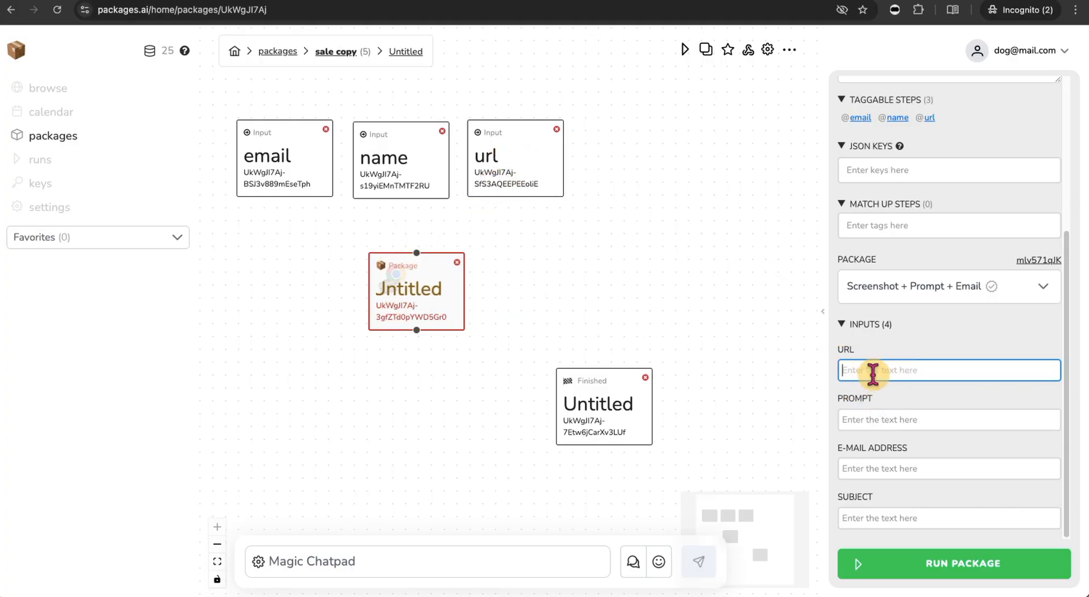
text(@u)
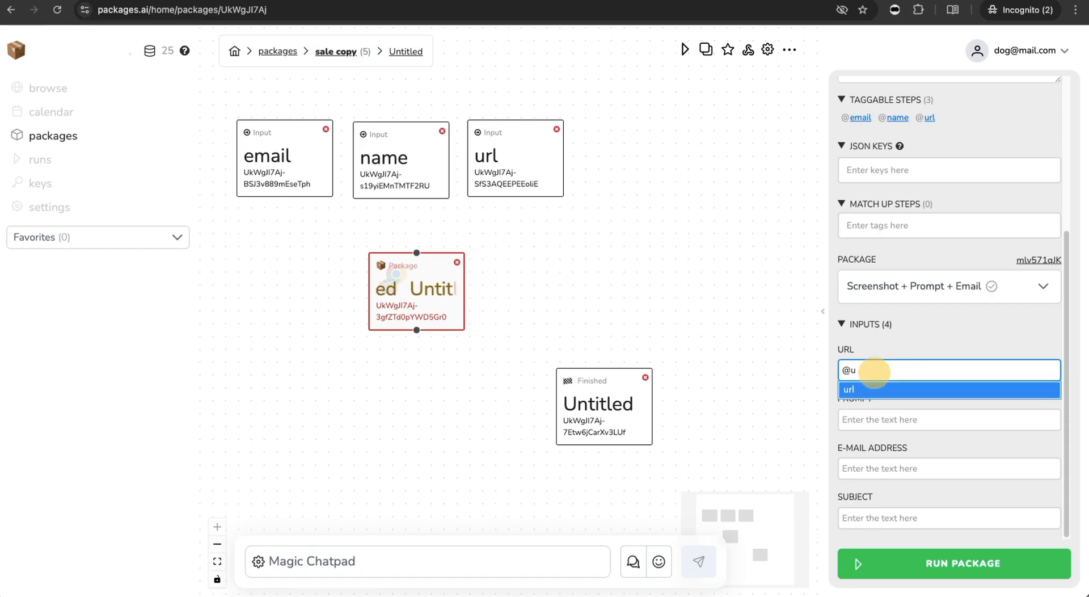
click(875, 388)
click(891, 426)
click(912, 473)
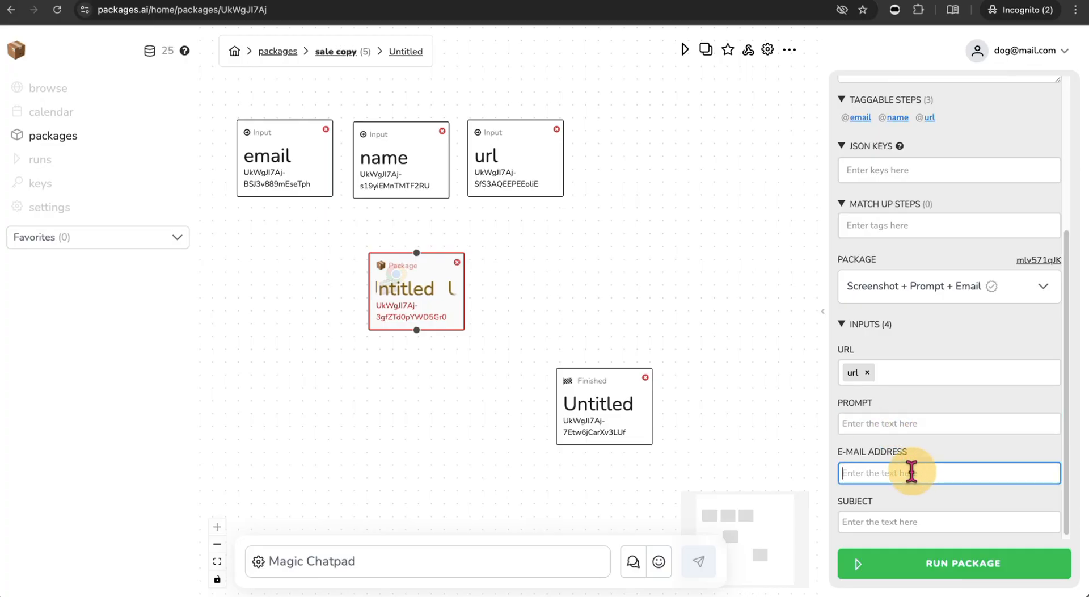
text(@ema)
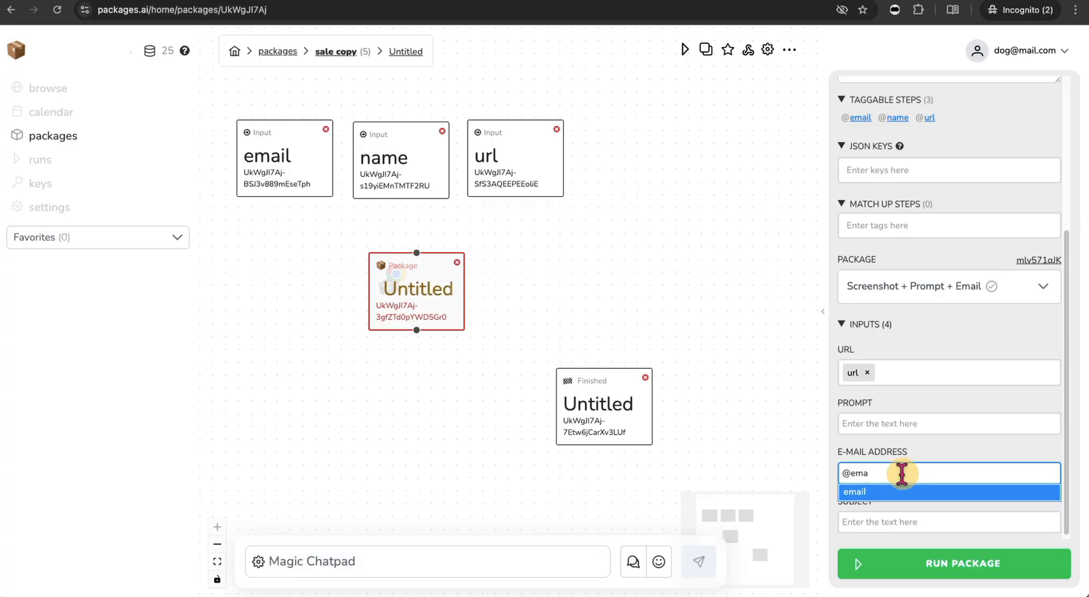
click(906, 493)
click(909, 514)
text(@)
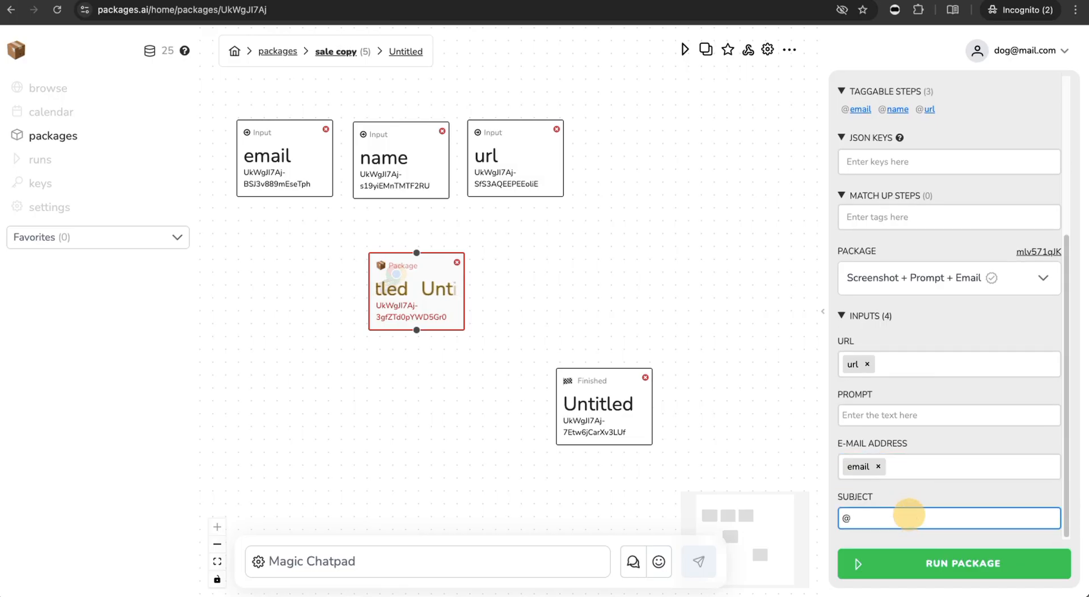
text(na)
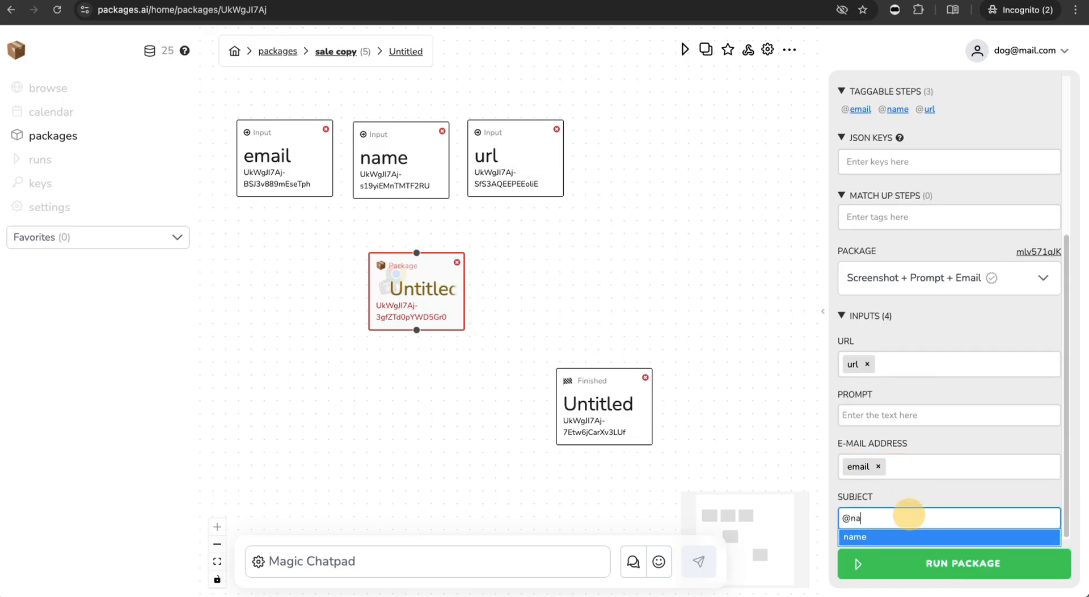
click(910, 534)
text(, your sales)
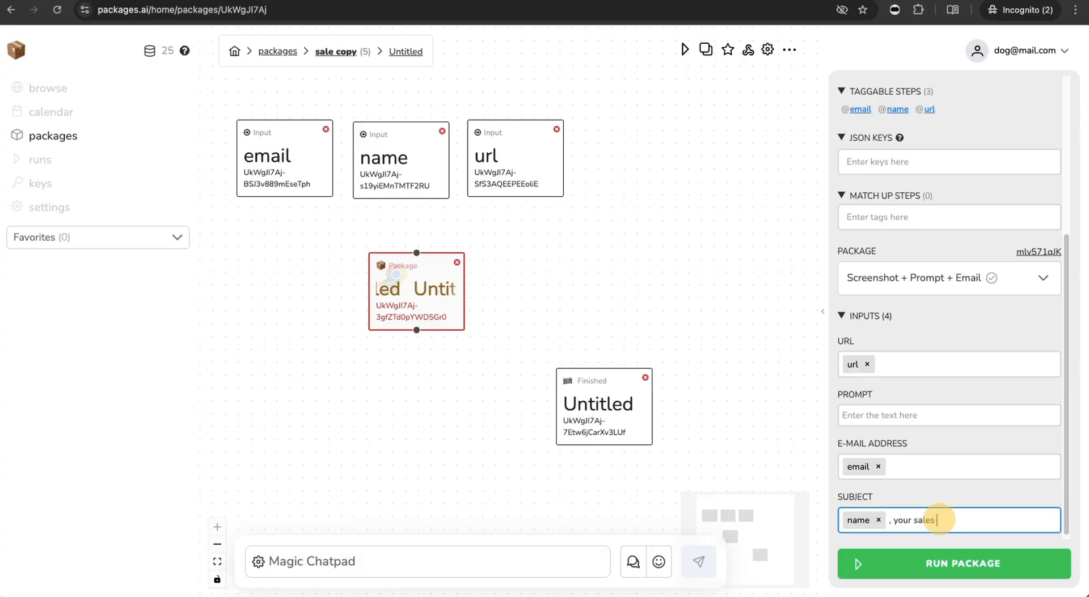
text(ady!)
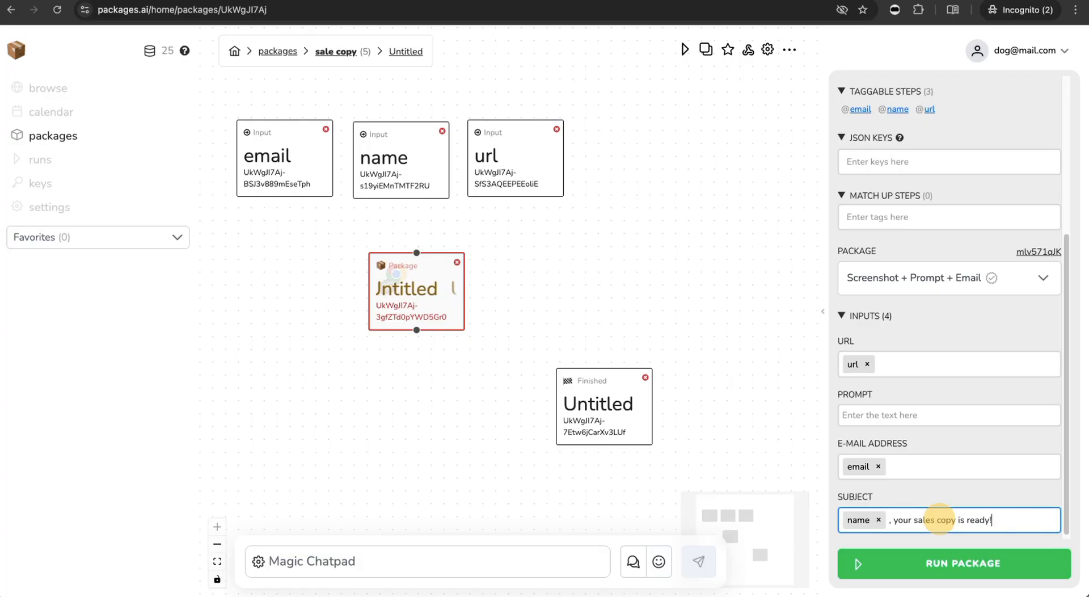
click(947, 412)
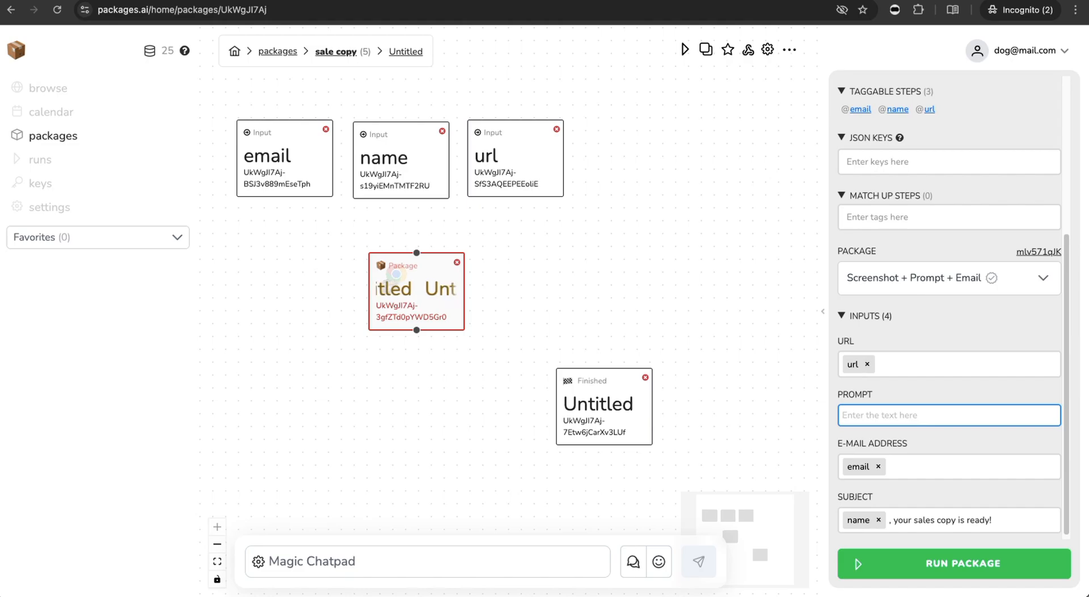
- Enter the prompt 'Analyse the image. Create 3 sales copy with matching call to action for this product page.'
text(Analyse the image. Create)
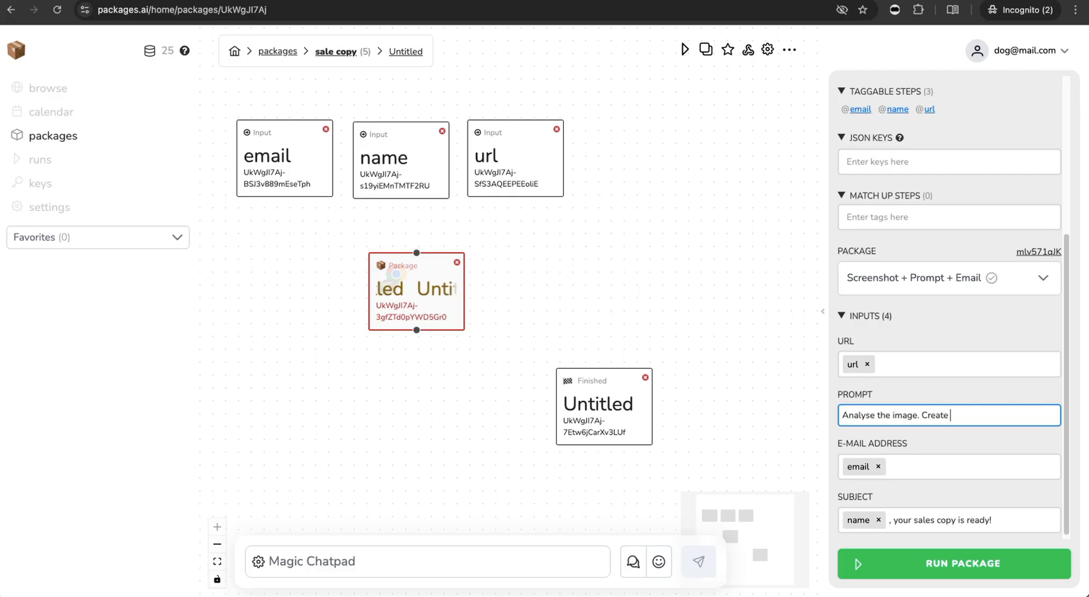
text(3 sales copy with)
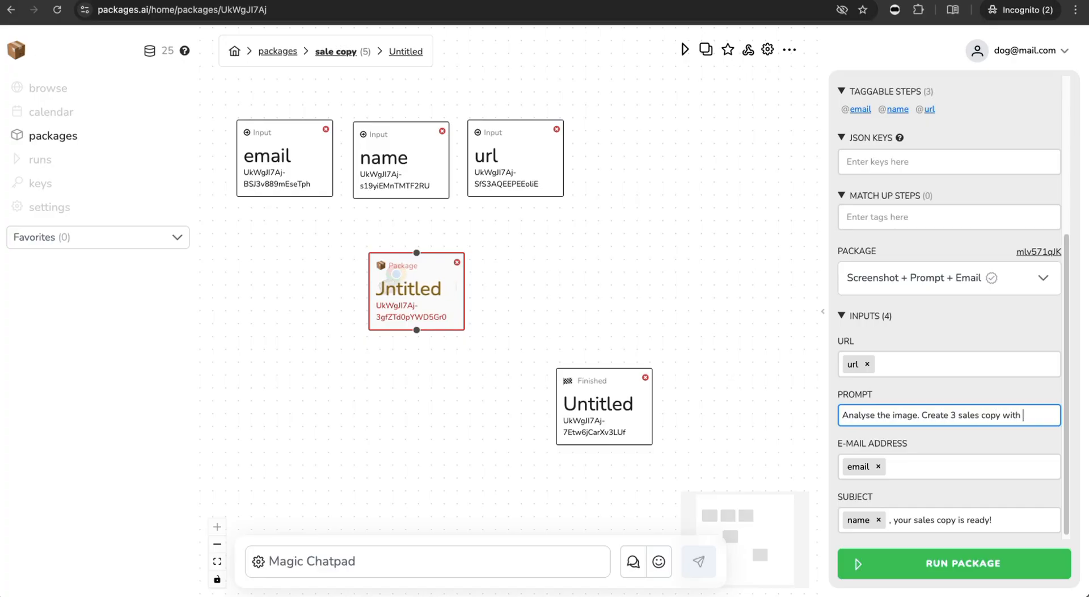
text( matching call to action for this product page.)
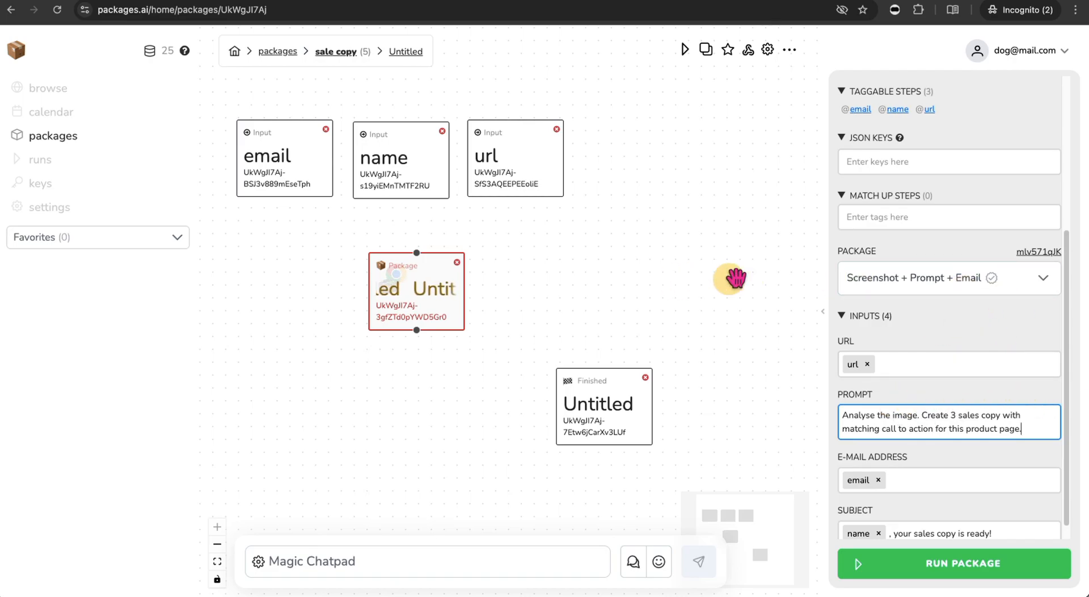
- Rename the Package node to 'ai do work'
scroll(907, 182, up, 4)
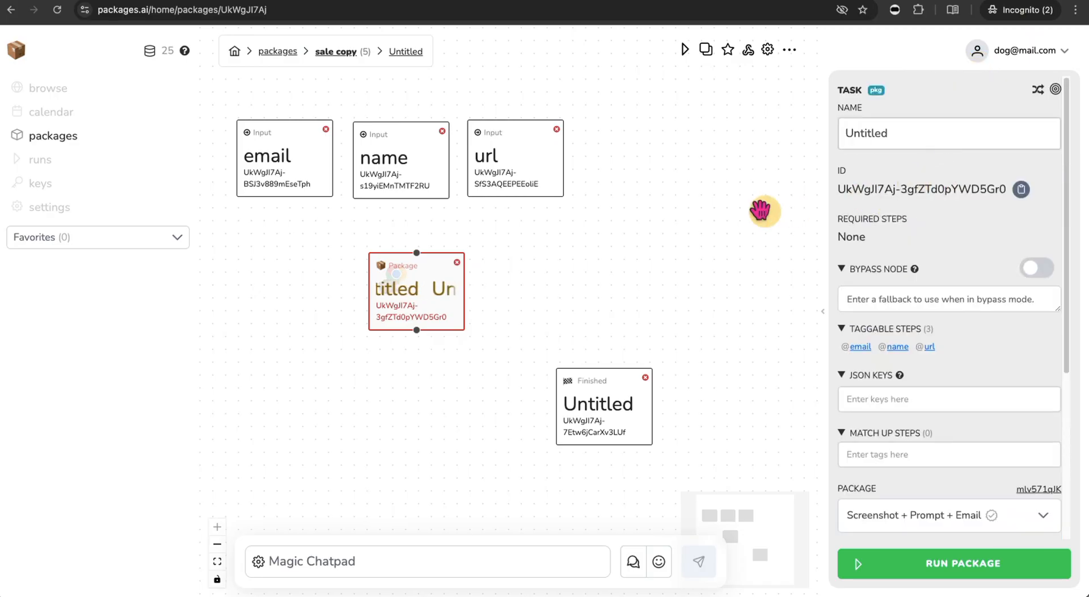
drag(902, 134, 842, 133)
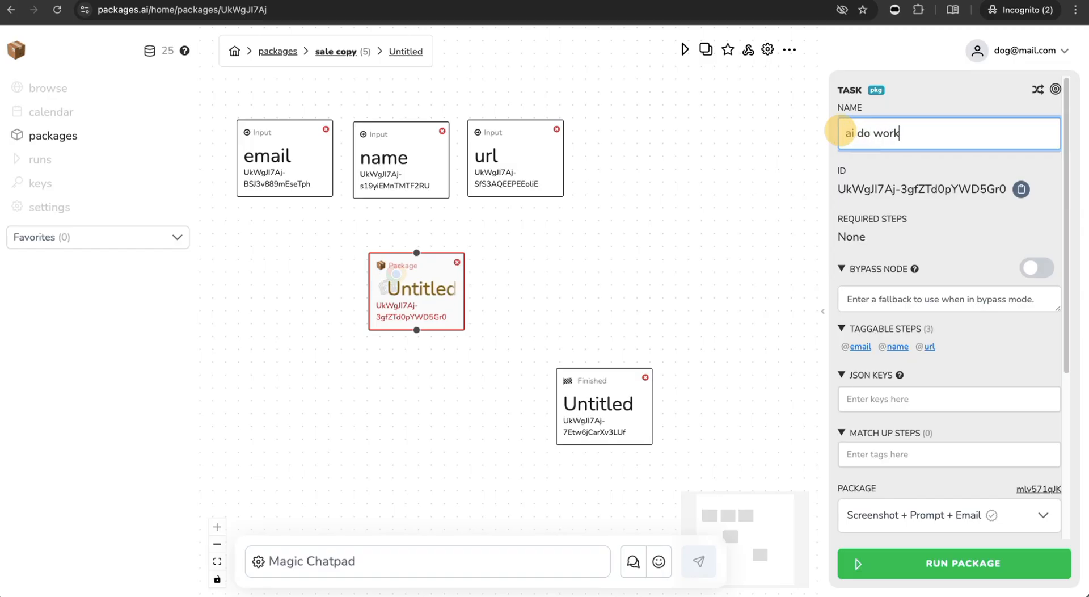
text(ai do work)
click(617, 409)
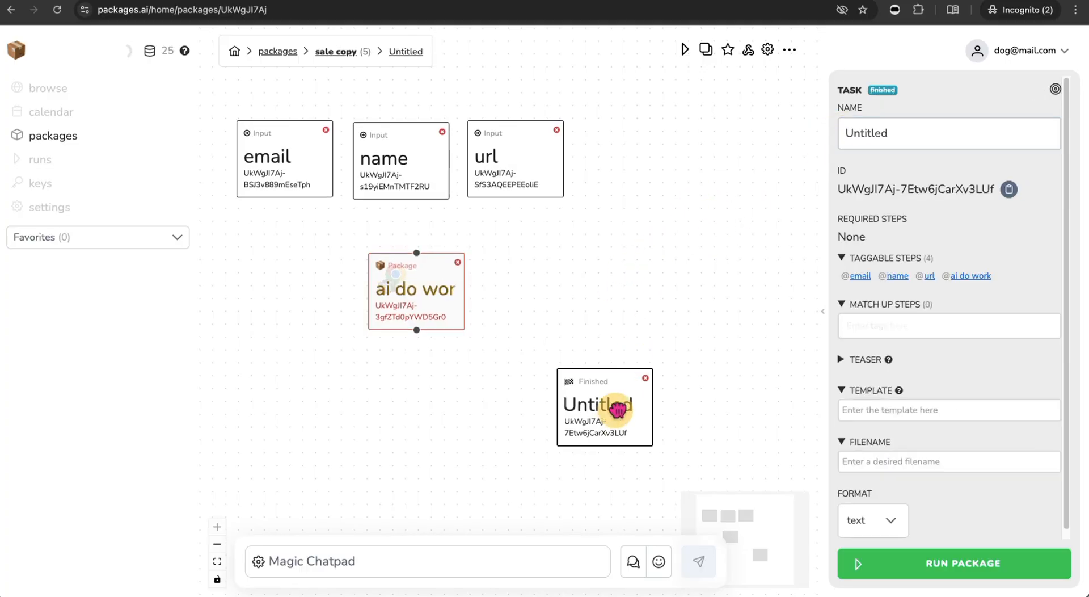
drag(911, 133, 843, 132)
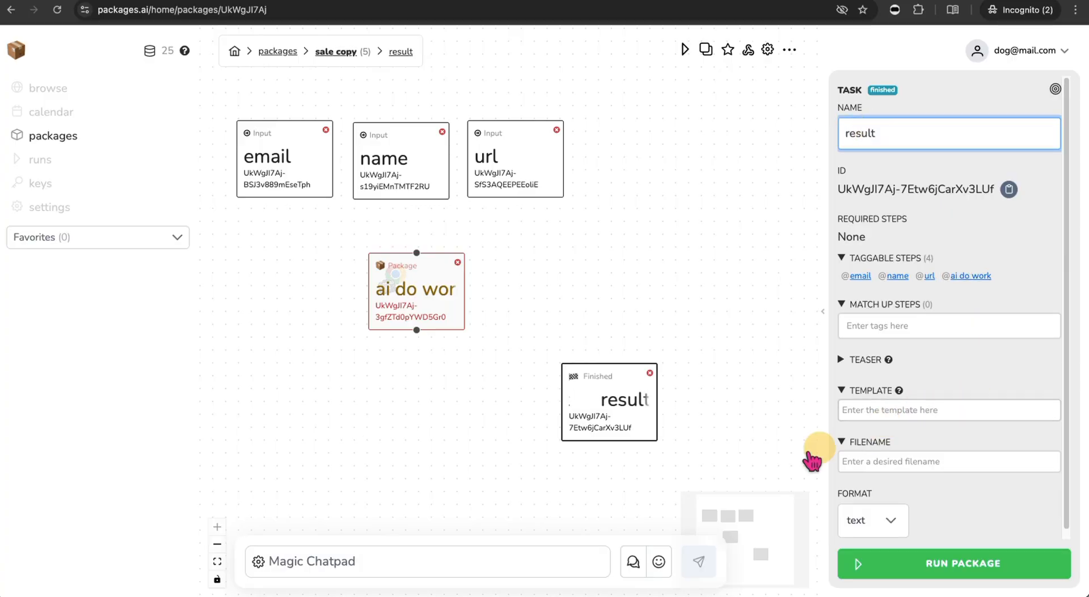
click(932, 462)
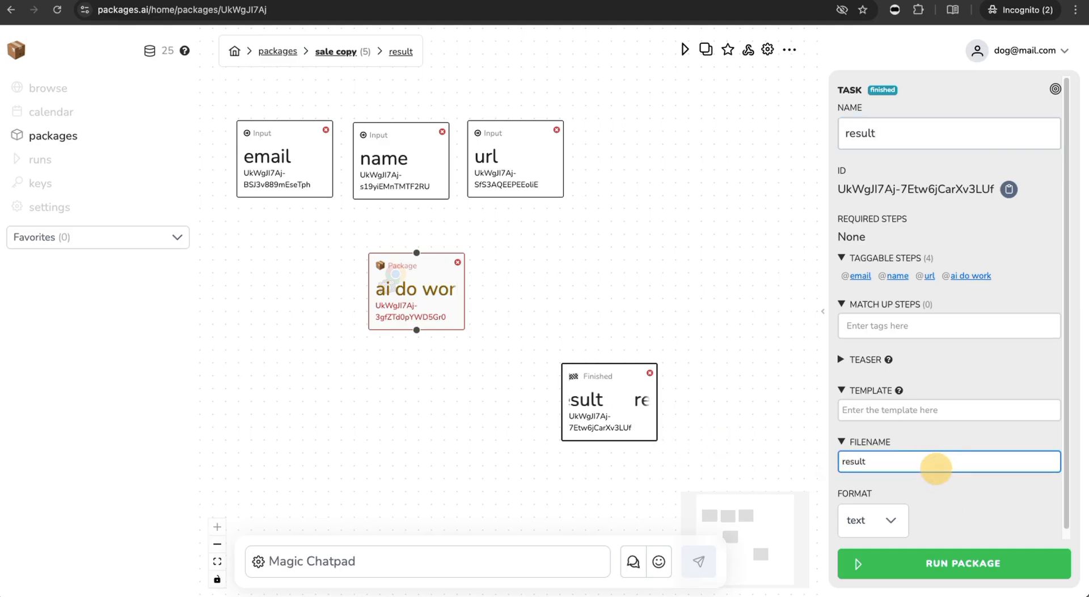
click(931, 410)
text(@)
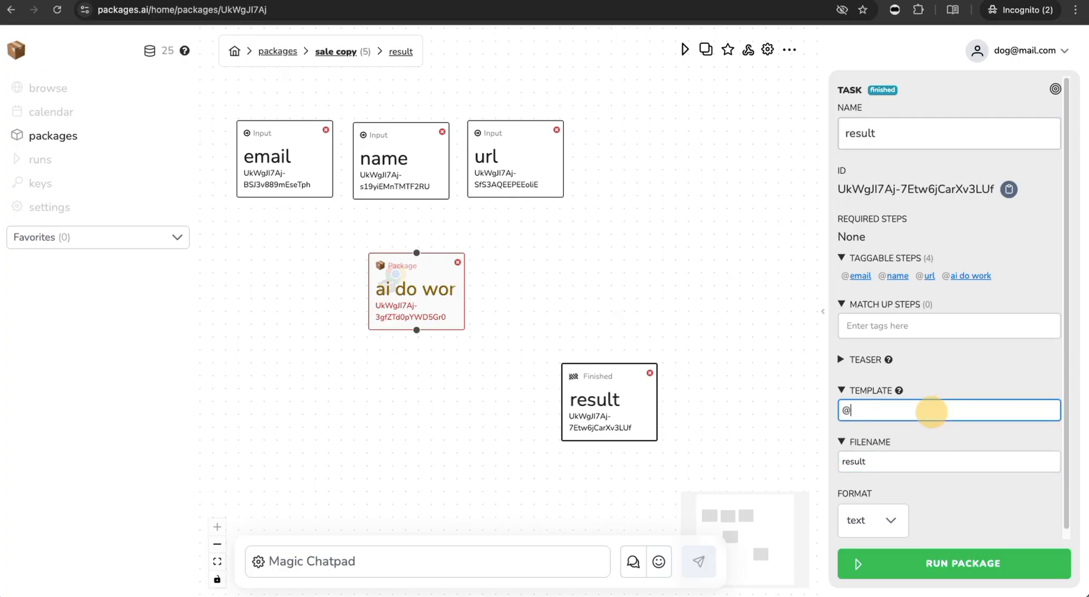
text(ai)
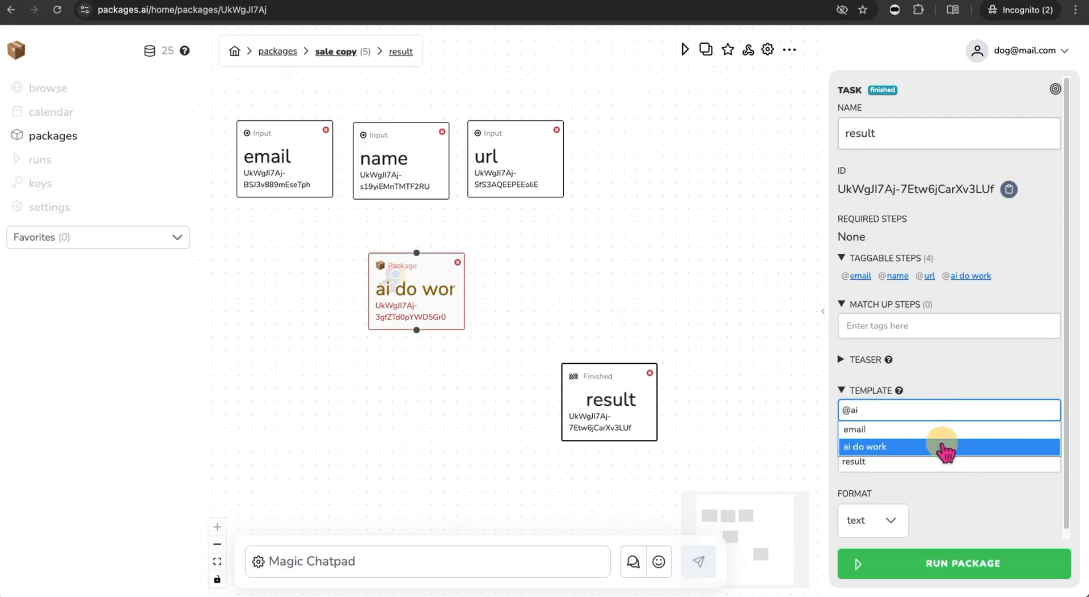
click(918, 446)
scroll(879, 409, down, 1)
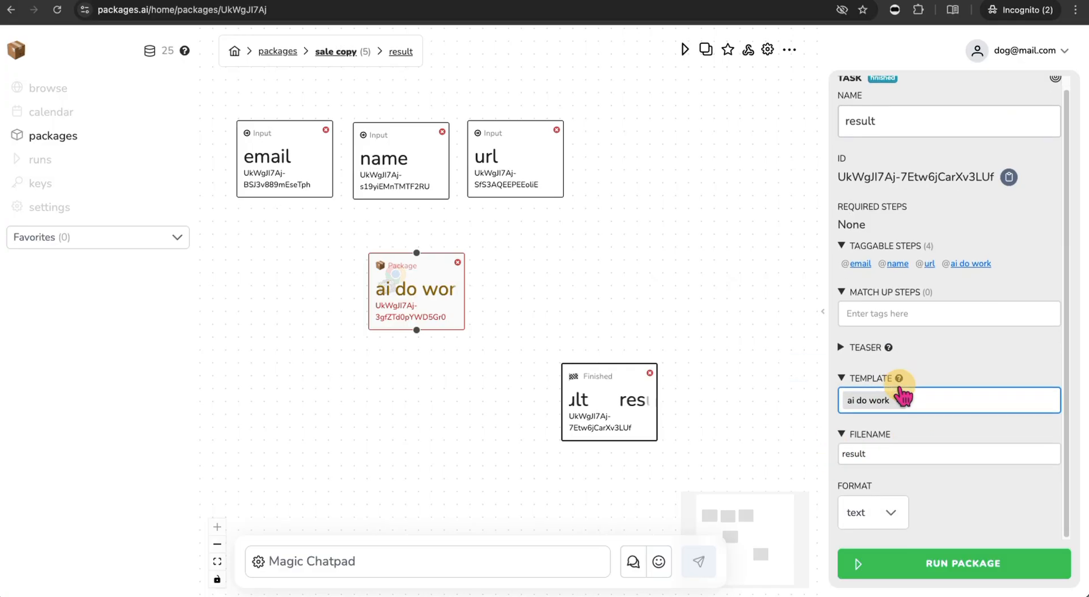
click(902, 513)
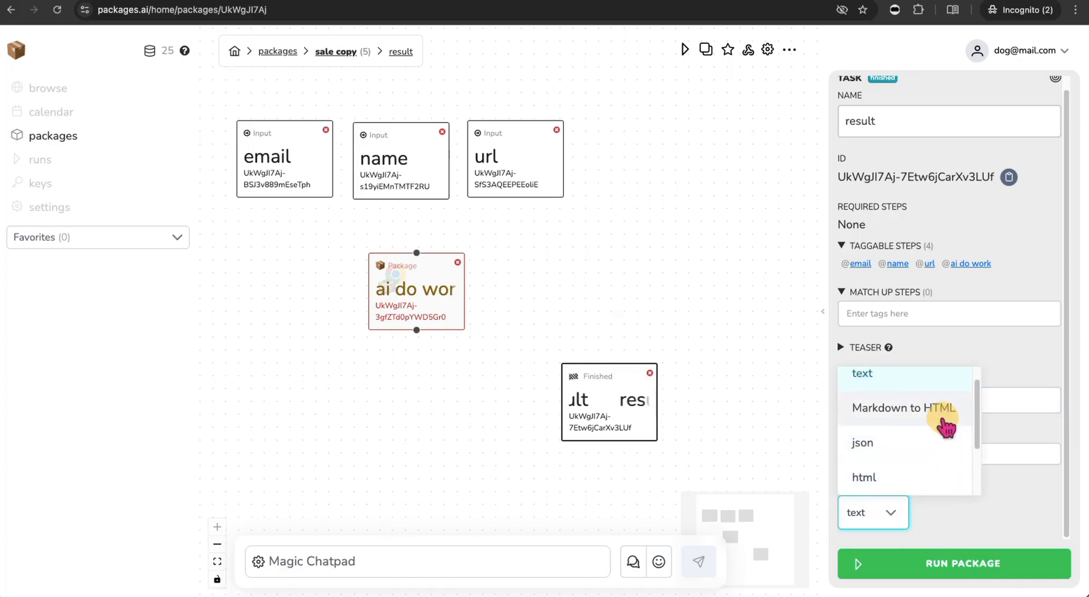
click(944, 420)
click(1017, 514)
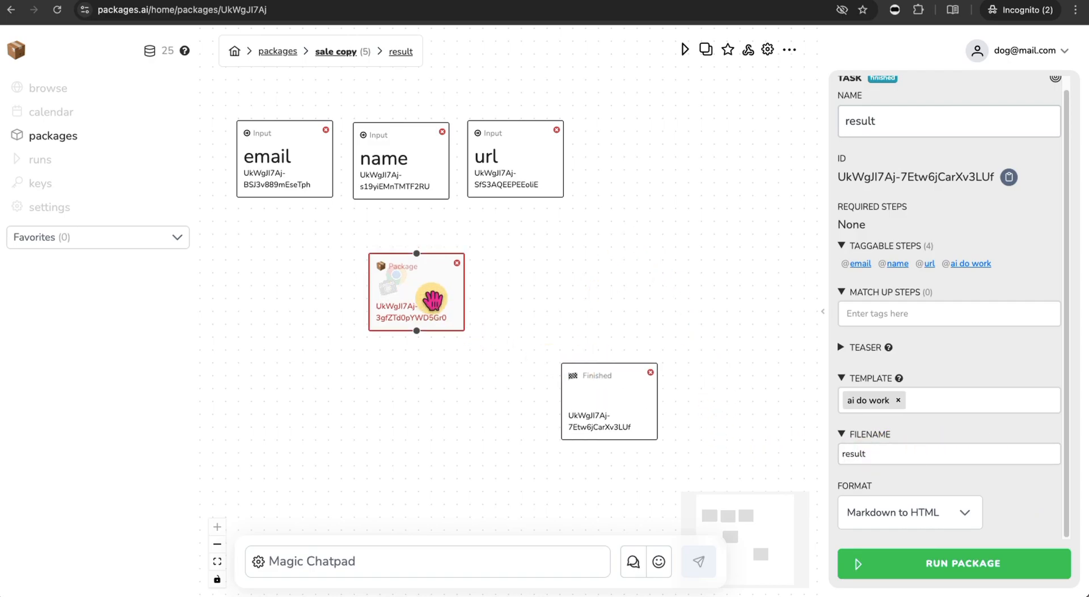
drag(427, 293, 443, 304)
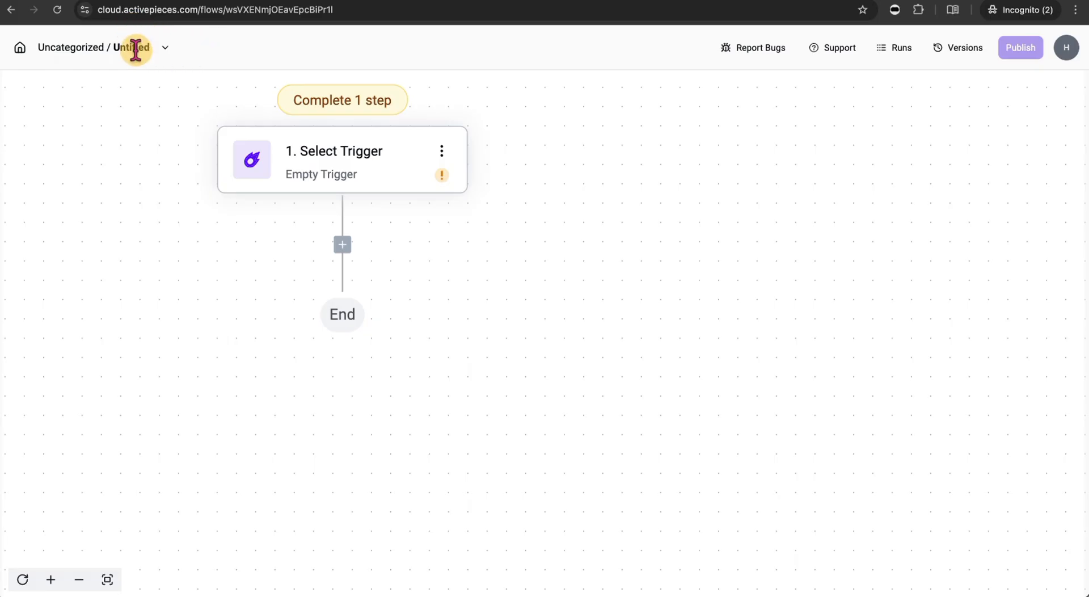
- Rename the Activepieces flow to 'sales copy pkgs automation'
click(165, 48)
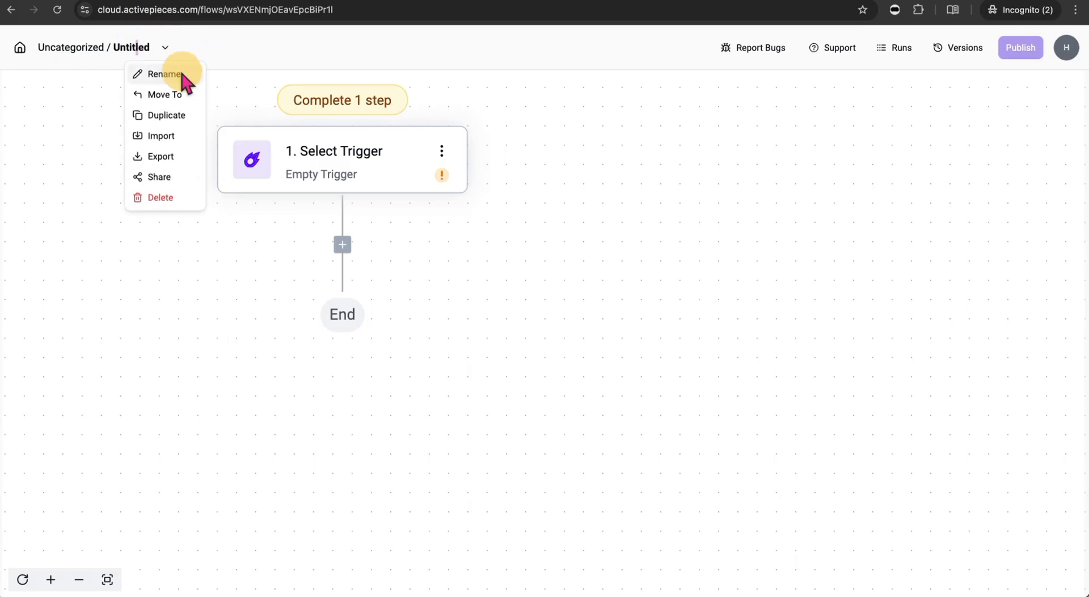
click(164, 74)
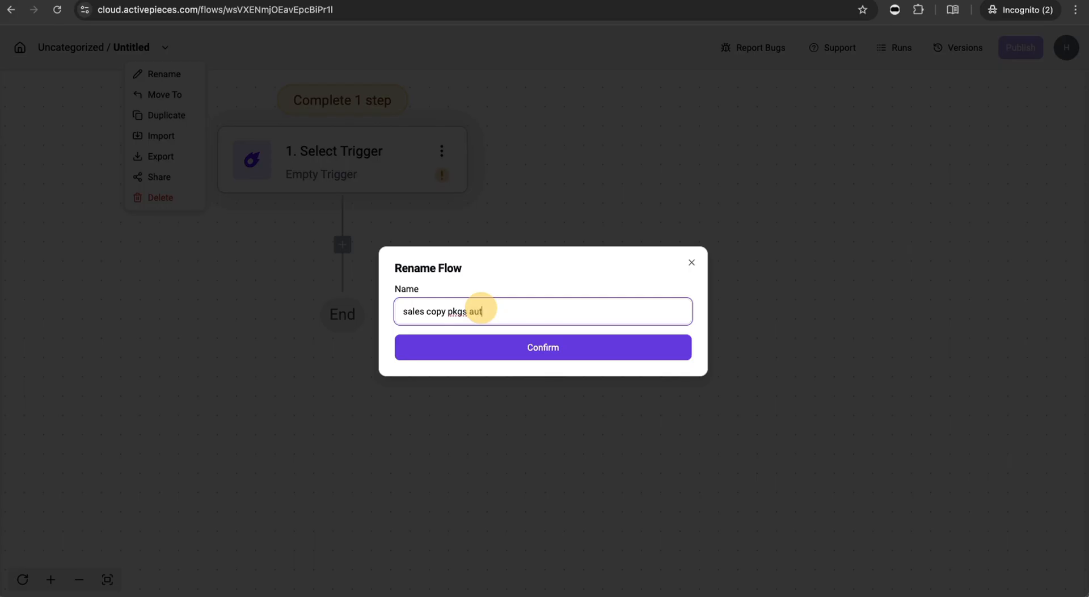
click(517, 341)
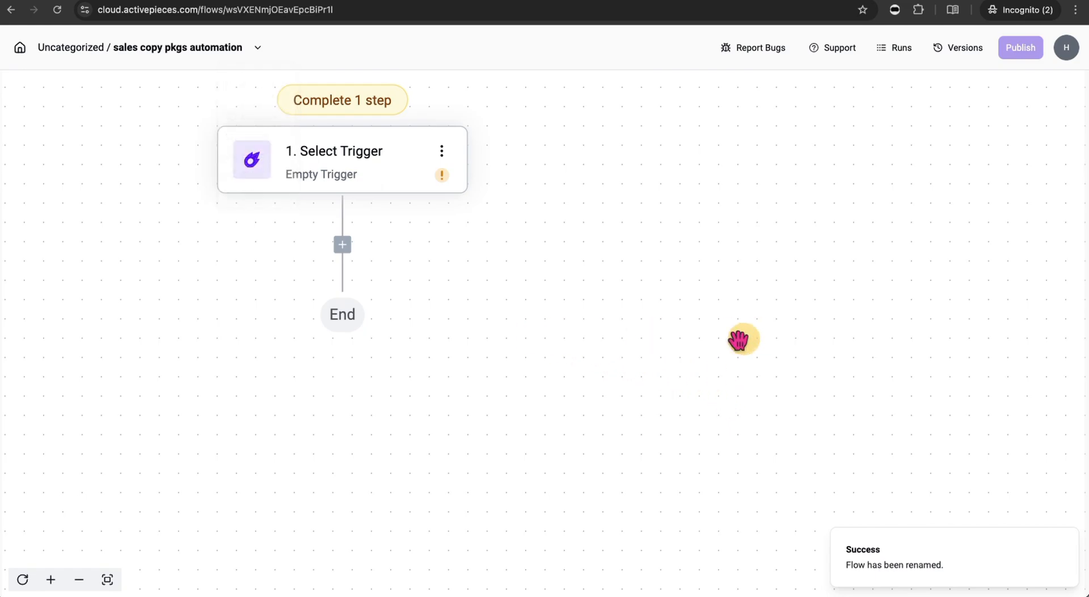
click(348, 167)
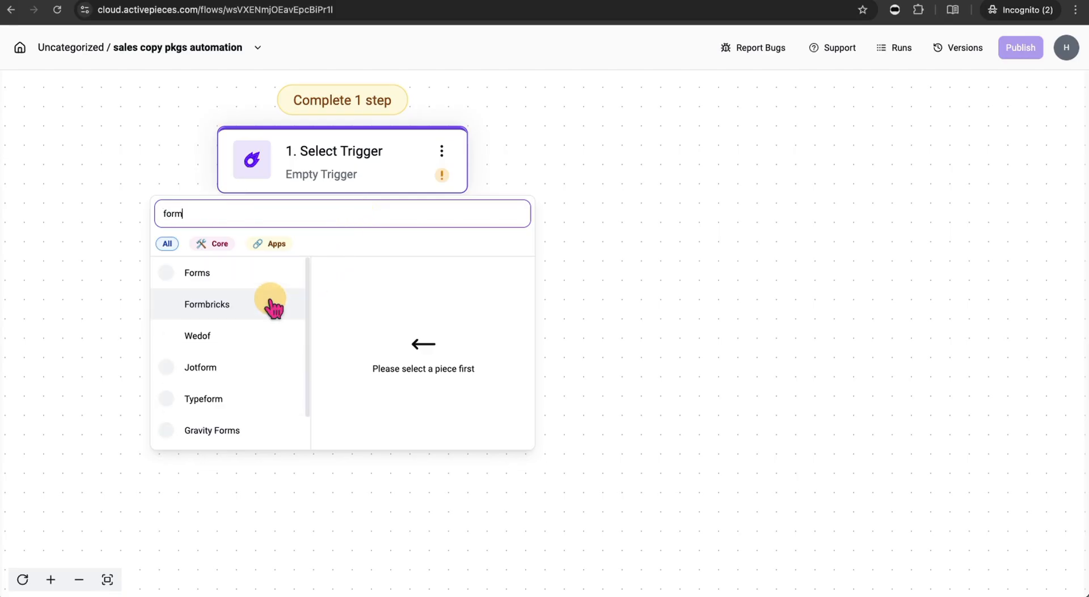
- Use Forms' On Form Submission as the trigger, then try the draft form link in a new tab
click(241, 287)
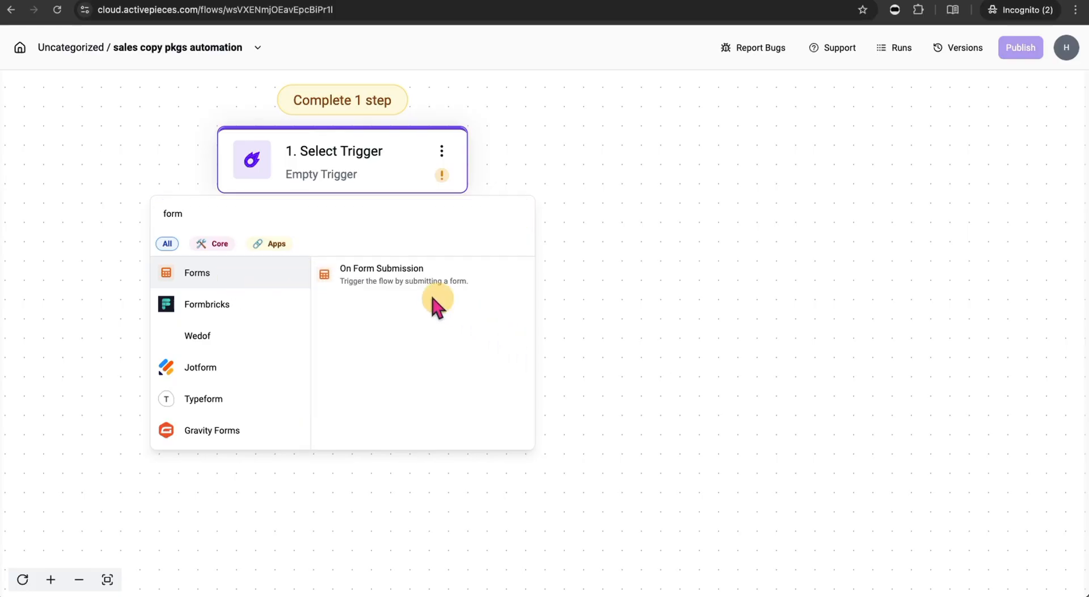
click(413, 283)
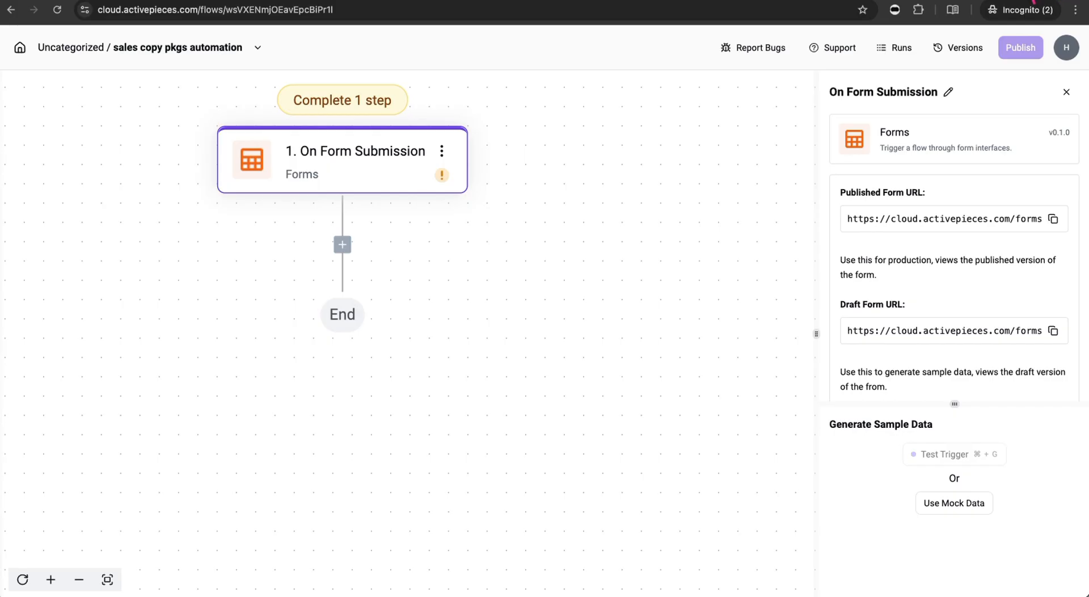
click(605, 2)
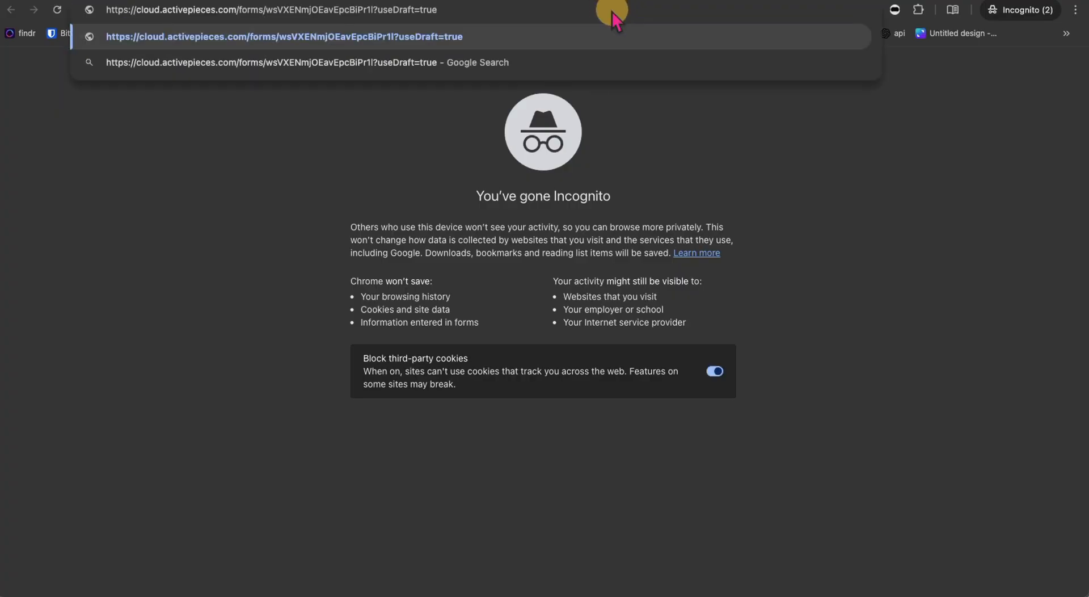
key(Return)
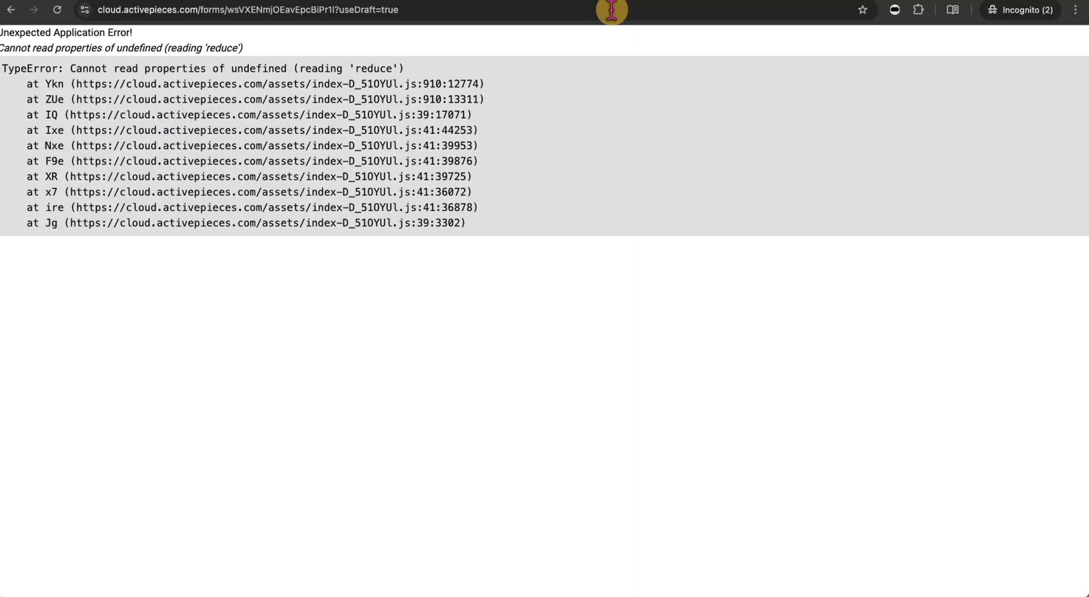
click(474, 1)
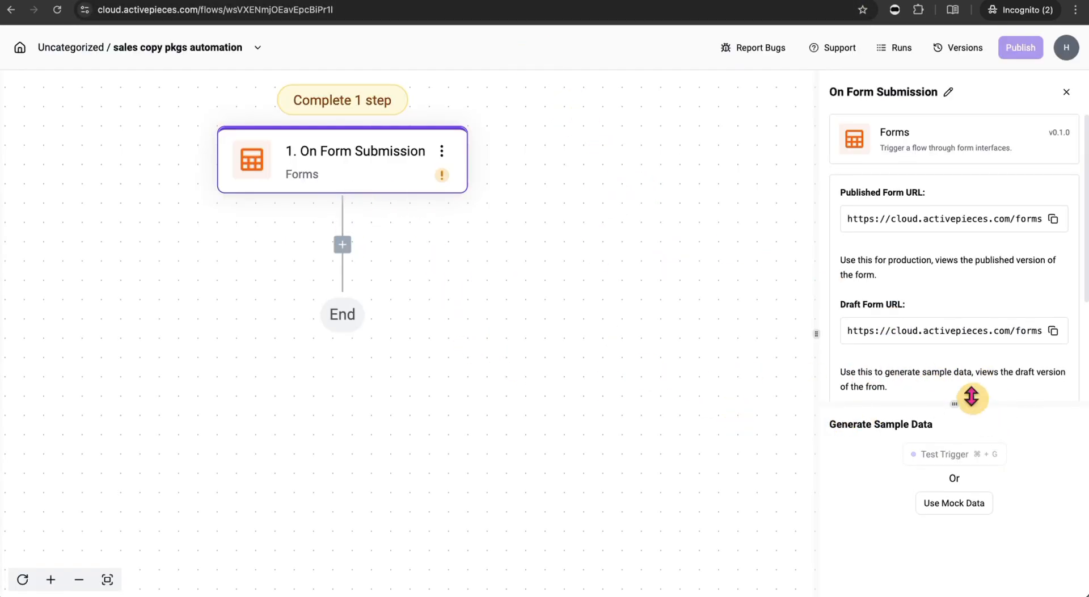
- Add three empty input fields to the On Form Submission trigger
scroll(930, 317, down, 3)
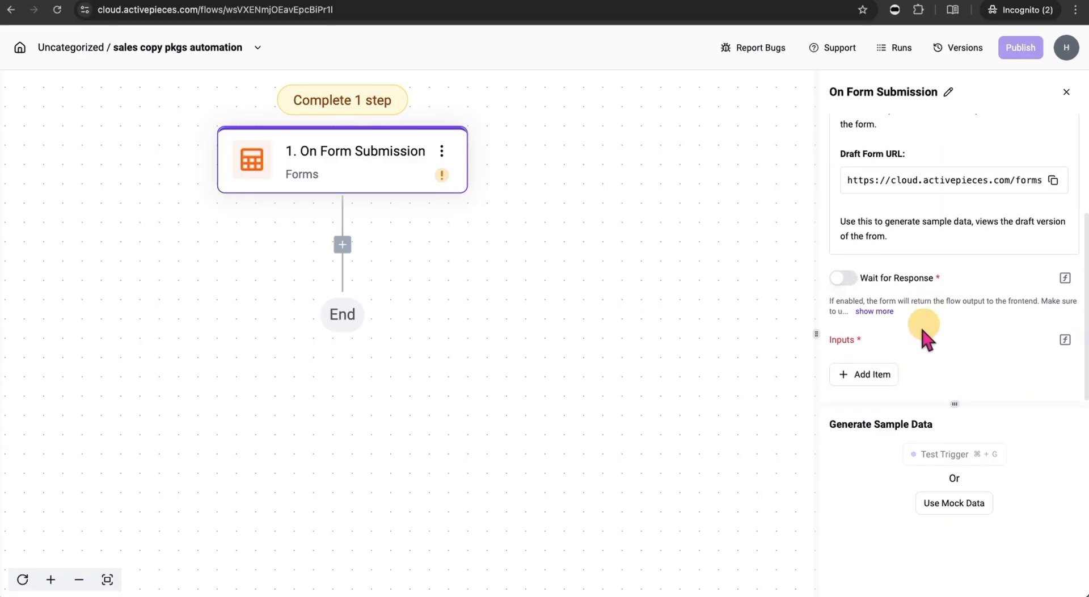
click(872, 375)
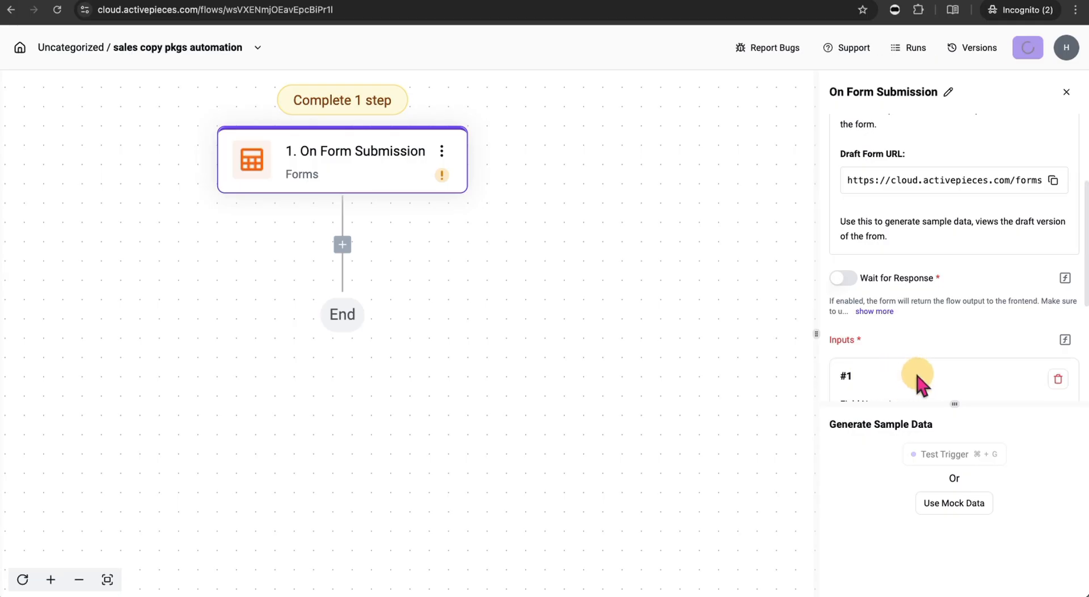
scroll(917, 375, down, 3)
scroll(895, 366, down, 1)
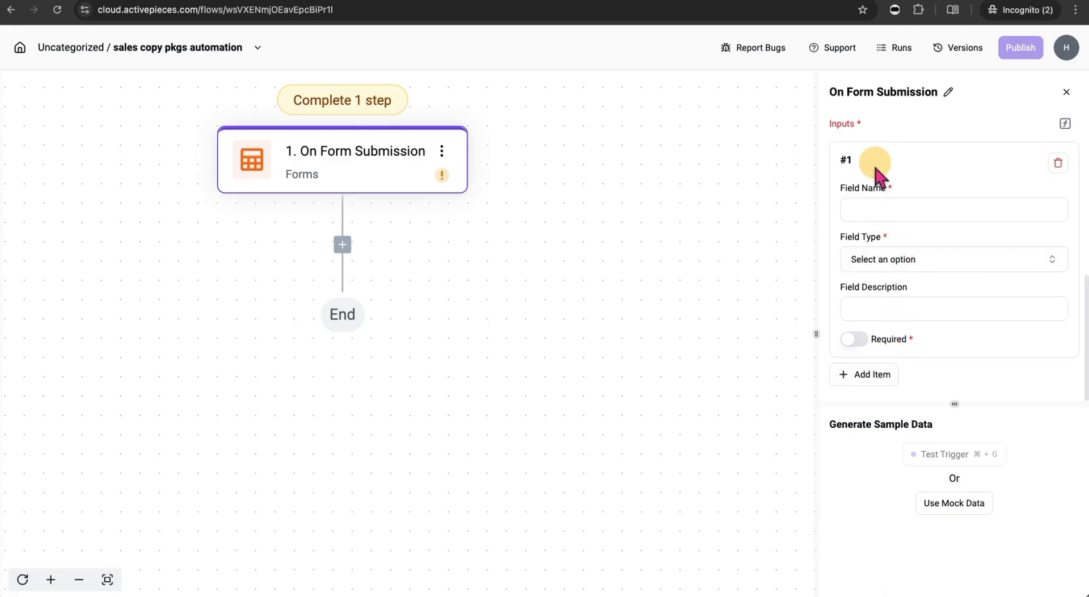
click(857, 373)
scroll(906, 380, down, 1)
scroll(906, 378, down, 5)
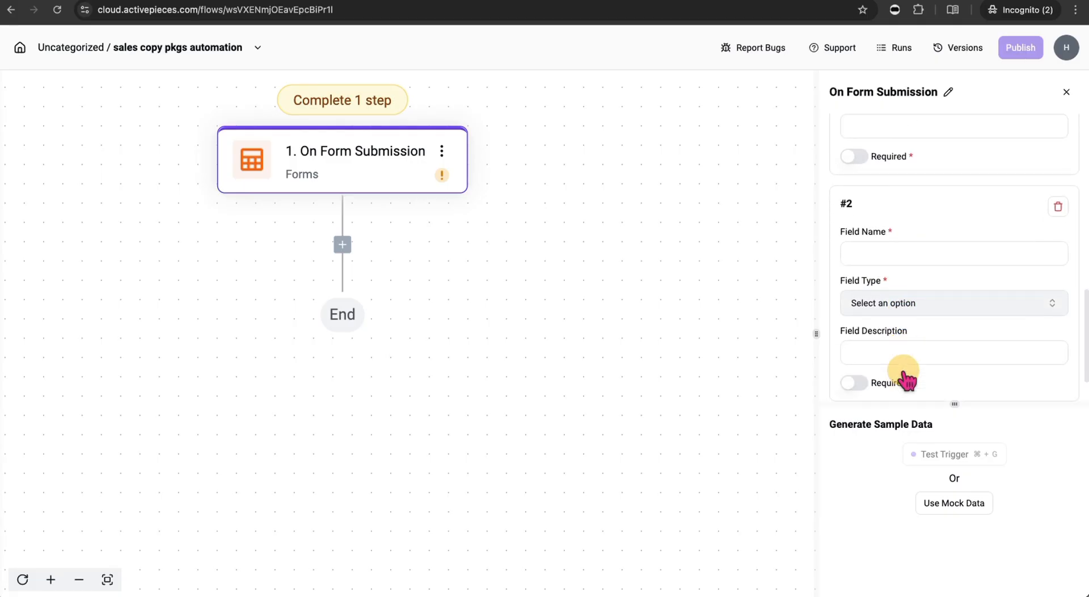
click(895, 375)
- Name the three fields Name, Email and Product Url
scroll(989, 305, up, 5)
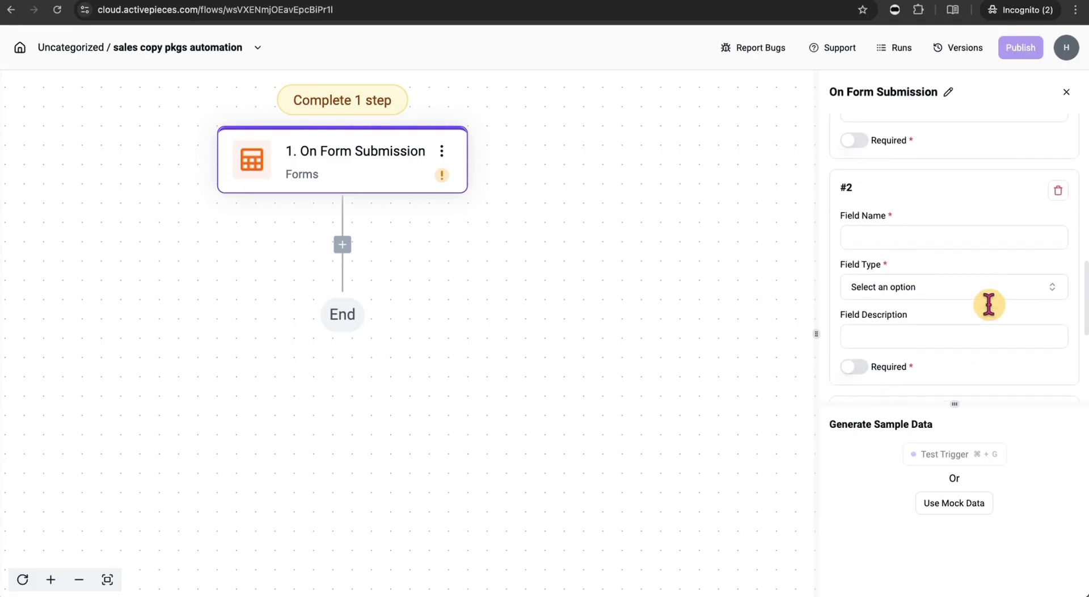
scroll(988, 307, up, 1)
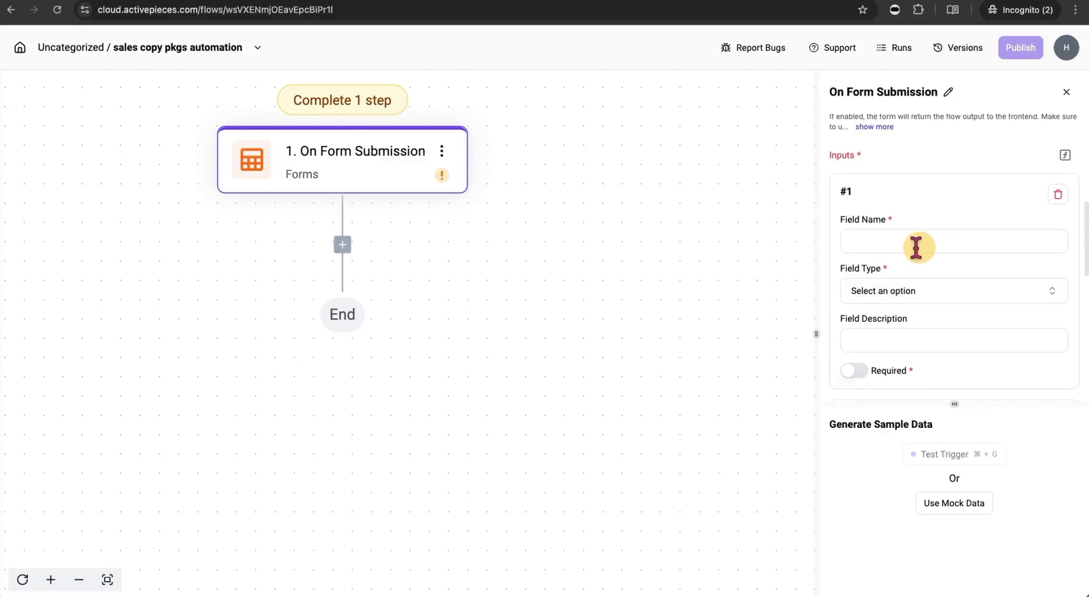
click(915, 245)
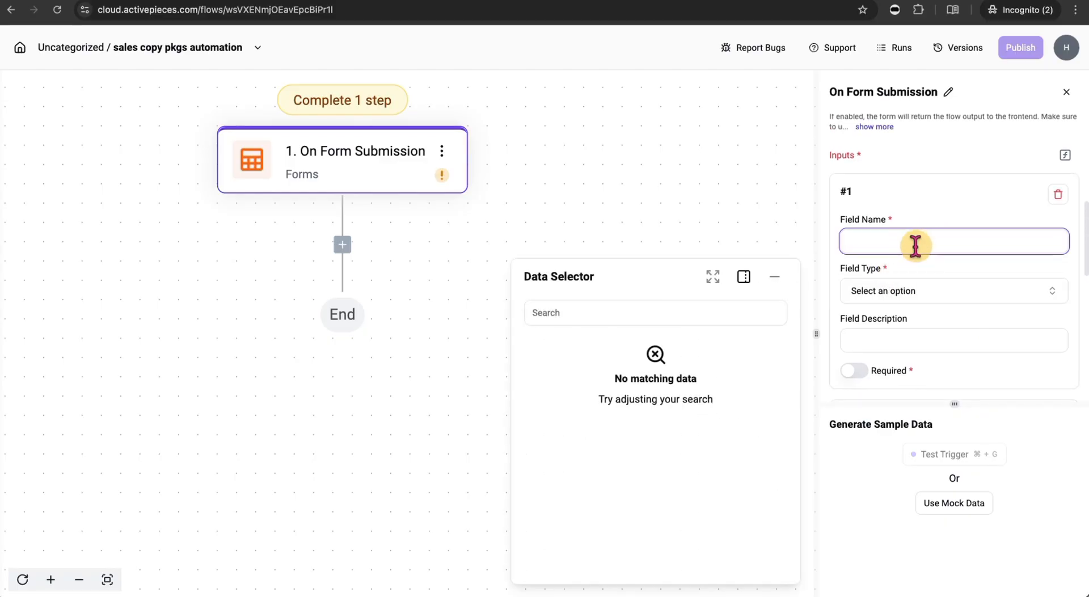
text(Name)
scroll(916, 247, down, 3)
click(909, 302)
text(Email)
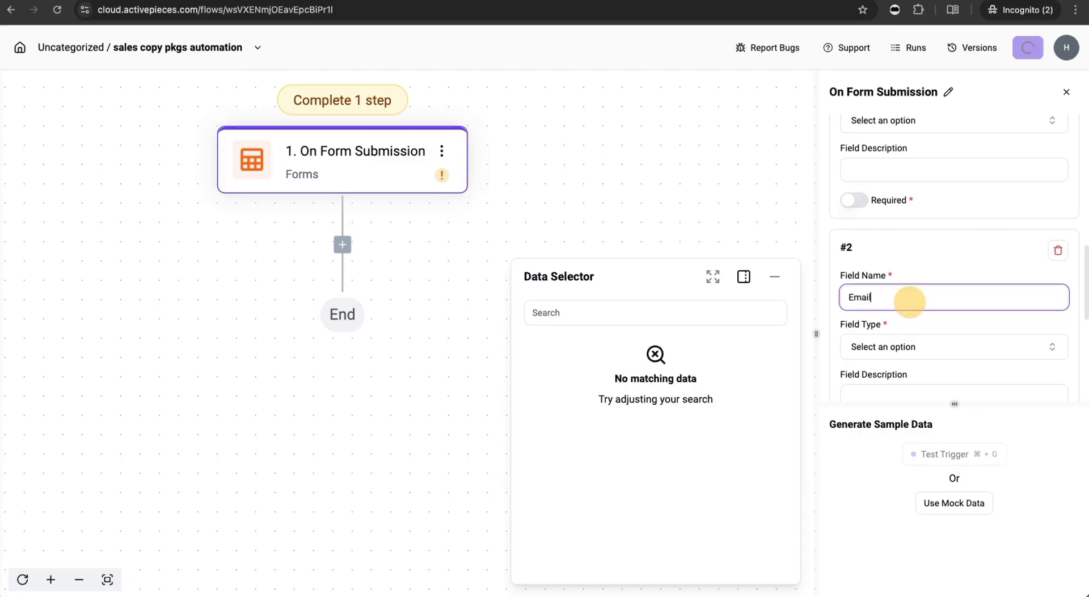
scroll(912, 303, down, 3)
click(918, 343)
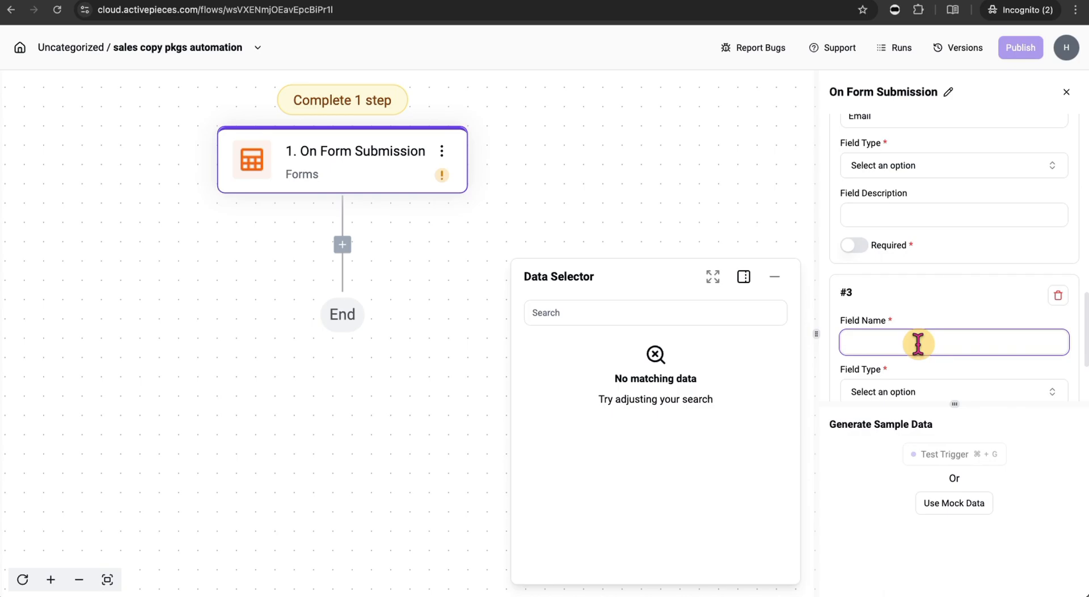
text(Produc)
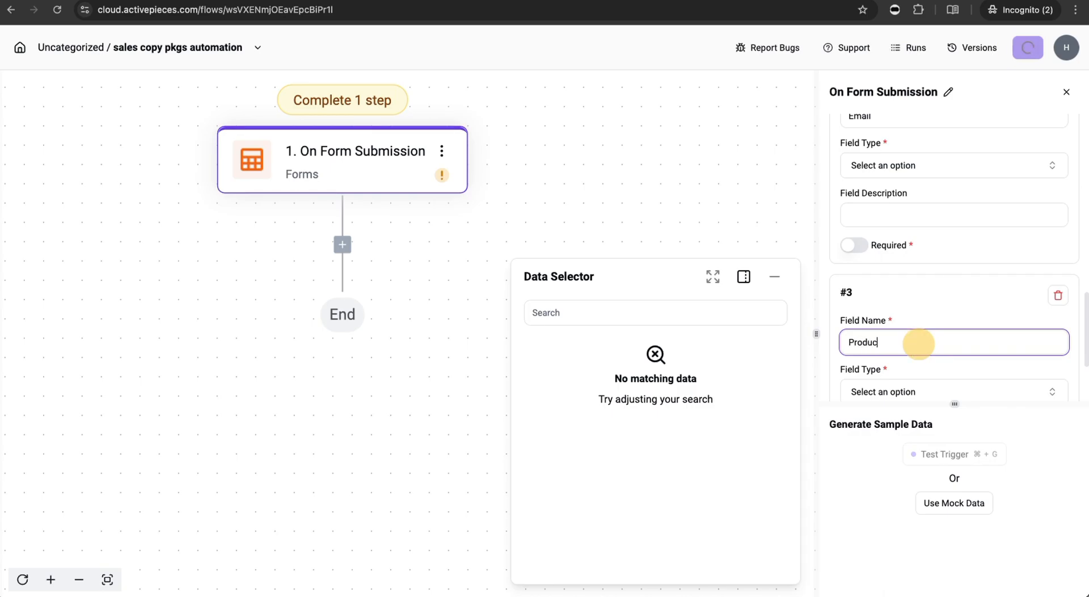
text(t Url)
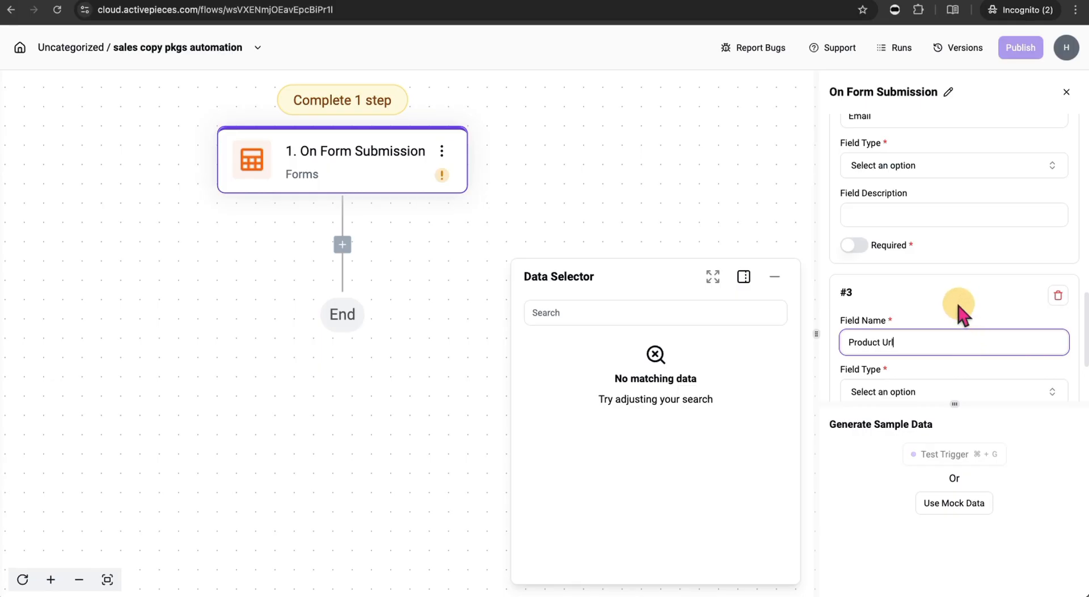
scroll(970, 315, up, 10)
- Make Name a required Text field with the description 'Enter your name here'
scroll(960, 318, down, 2)
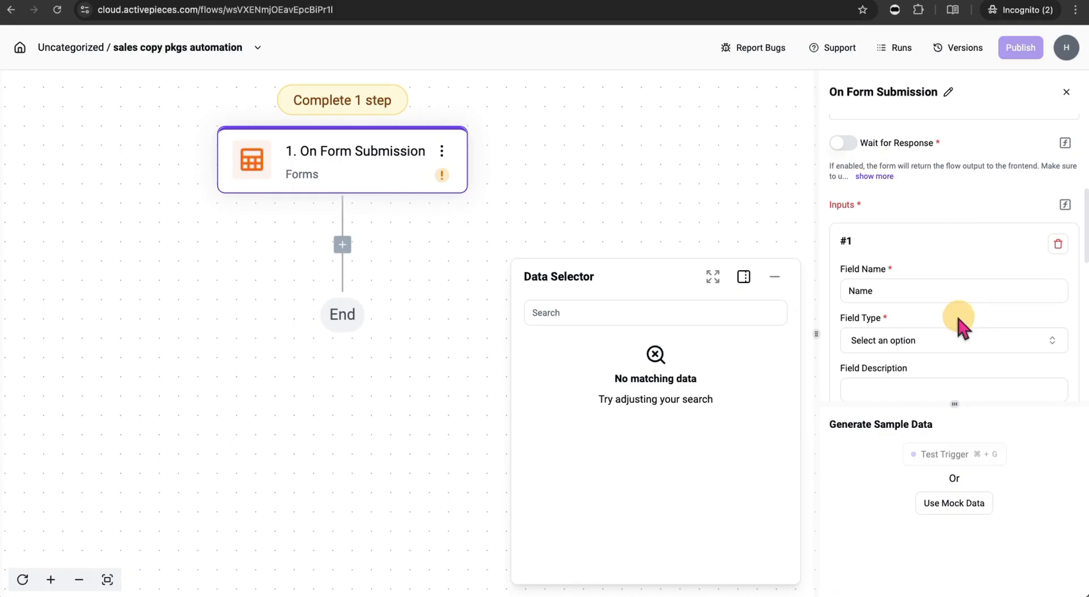
click(958, 309)
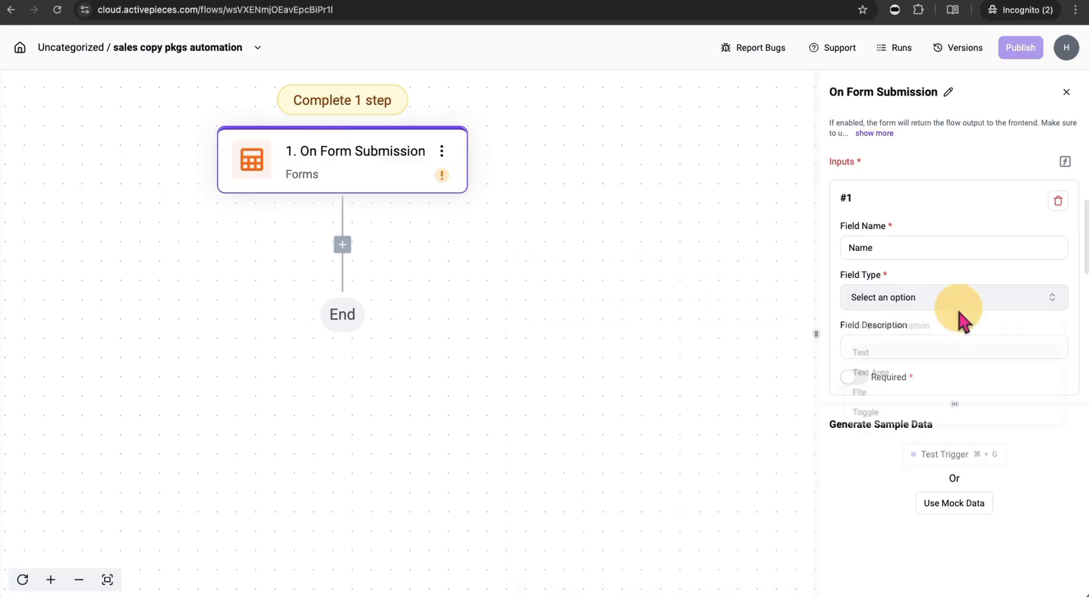
click(915, 359)
scroll(912, 251, down, 2)
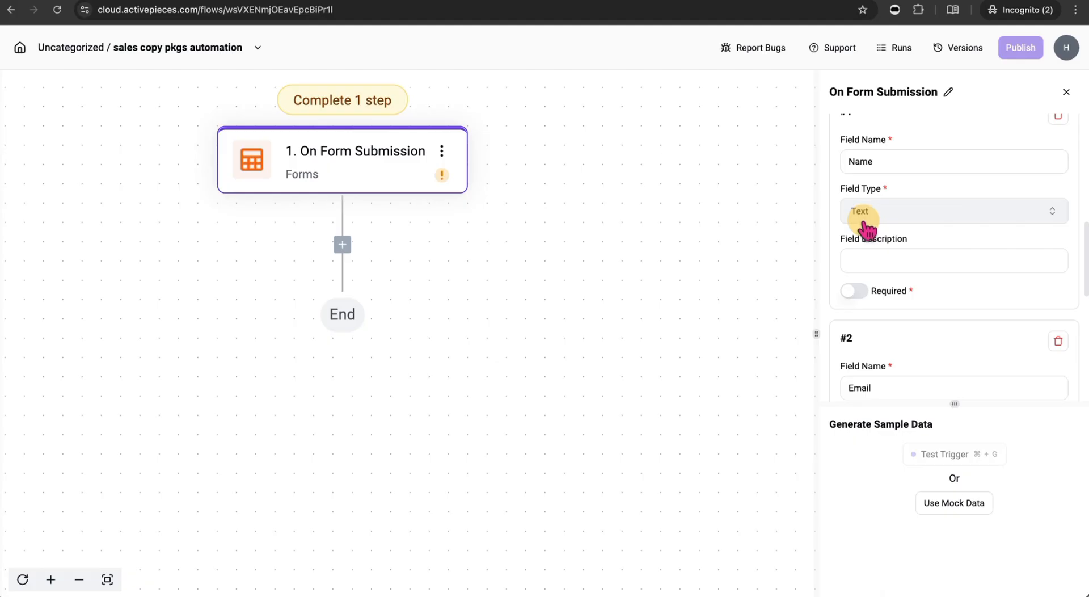
click(882, 258)
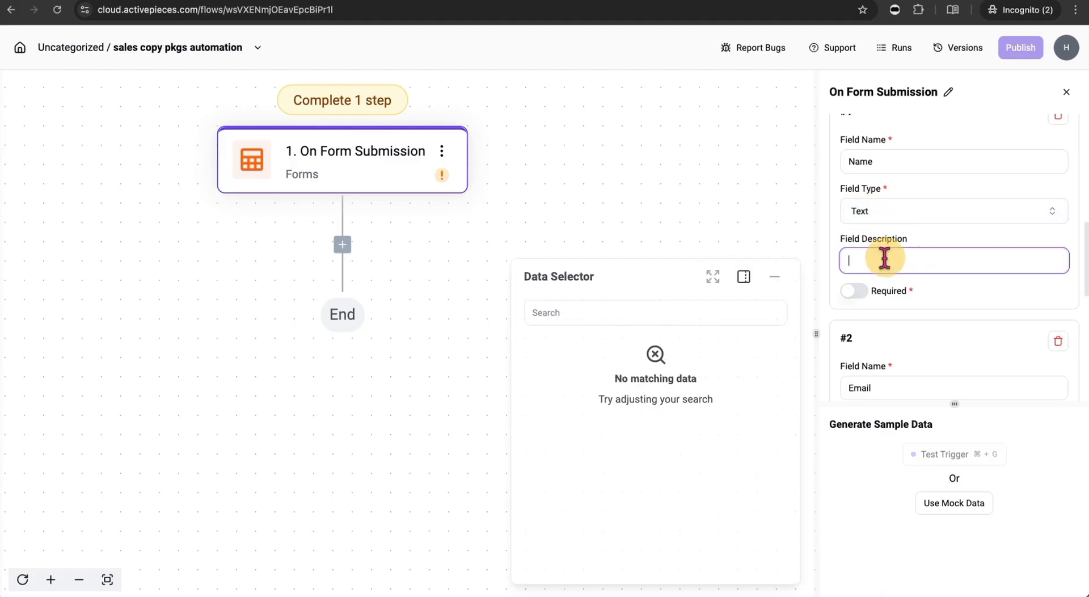
text(Enter your name below)
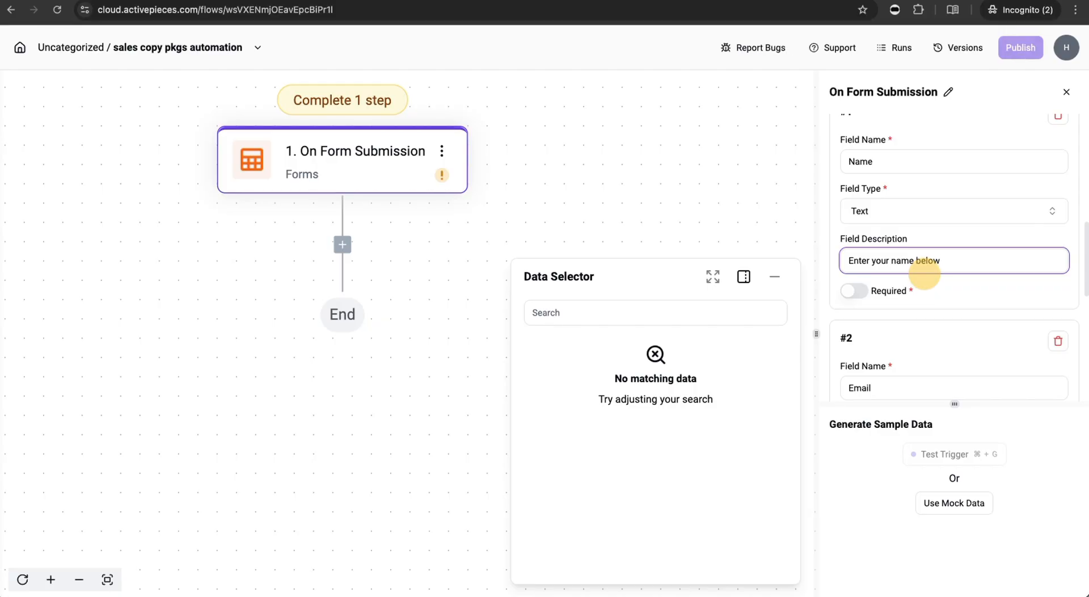
key(BackSpace)
key(BackSpace)
key(BackSpace)
key(BackSpace)
key(BackSpace)
text(here)
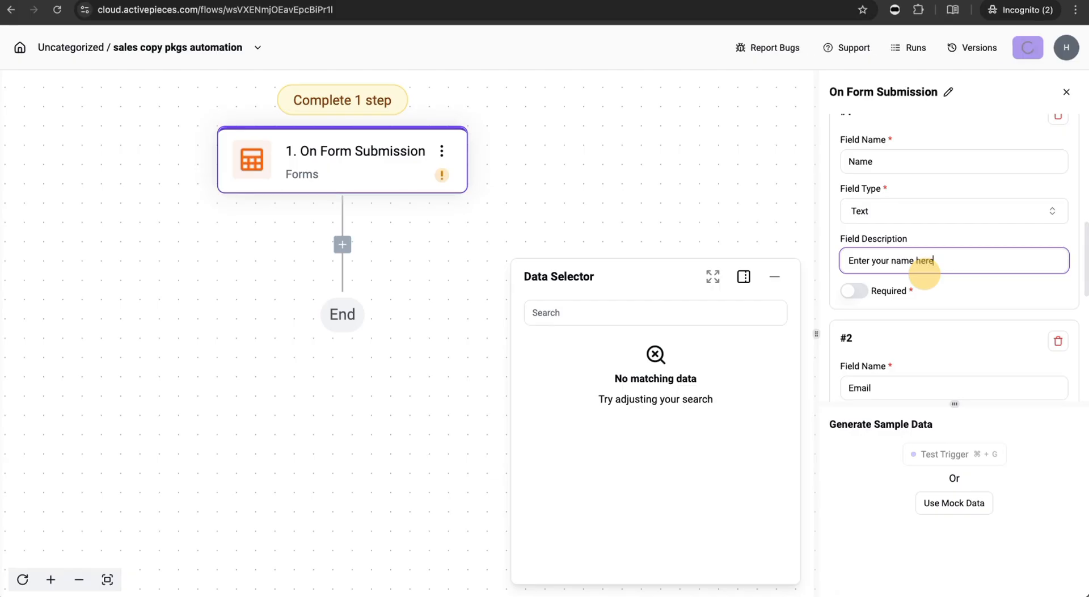
scroll(919, 286, down, 3)
click(856, 146)
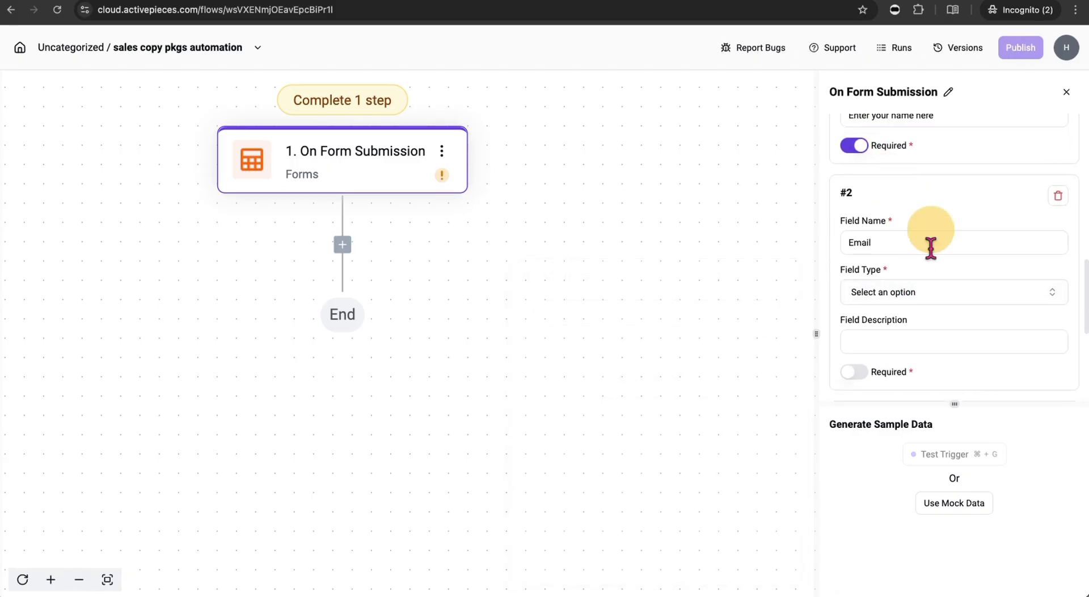
- Make Email a required Text field described 'Enter your email here'
scroll(908, 272, down, 1)
click(905, 268)
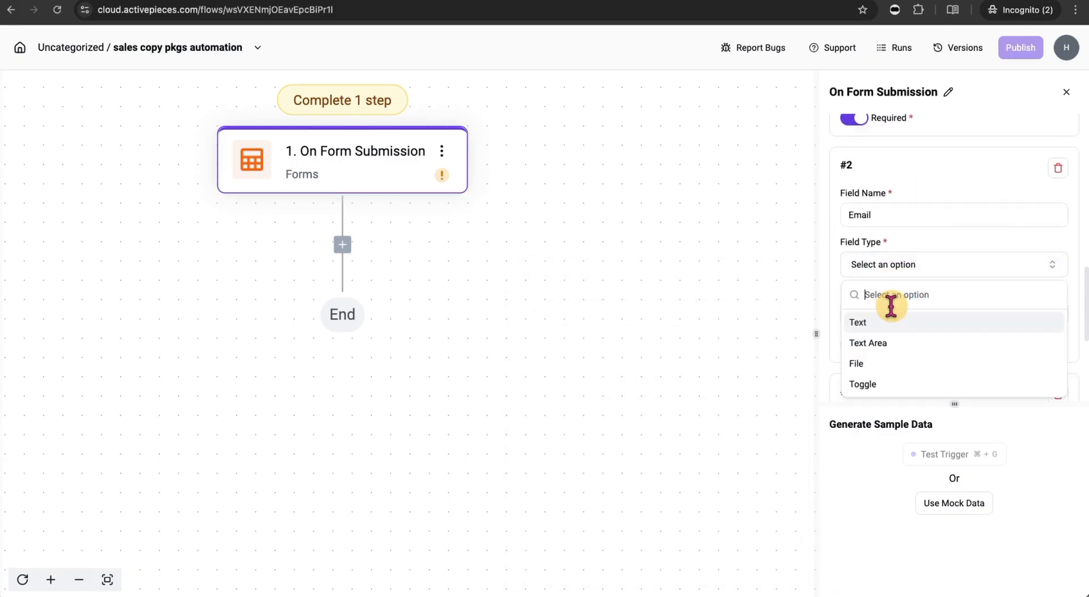
click(894, 326)
scroll(880, 321, down, 1)
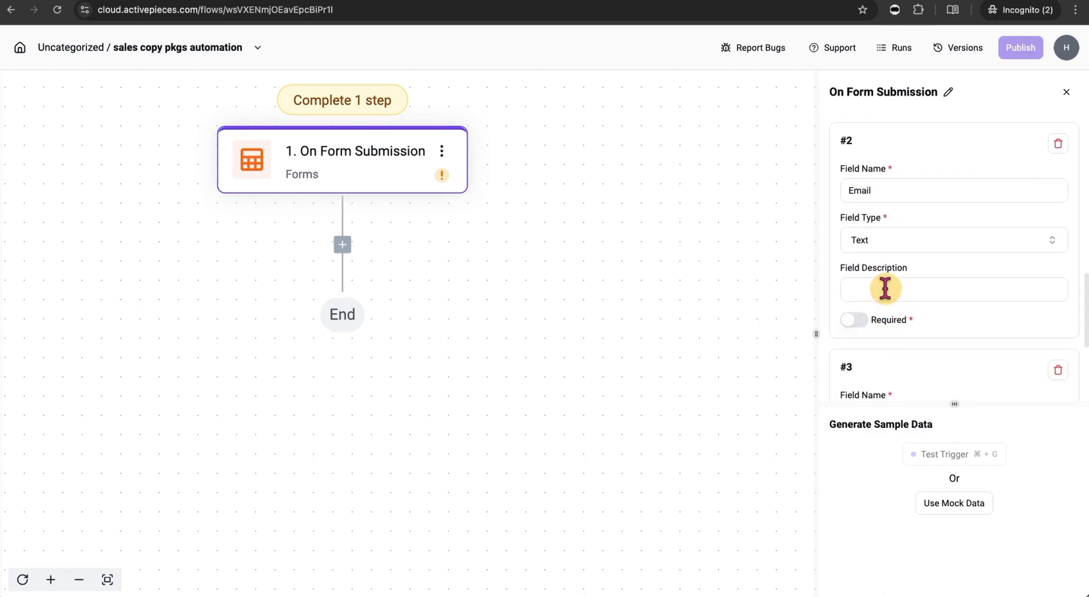
click(885, 290)
text(Enter your email here)
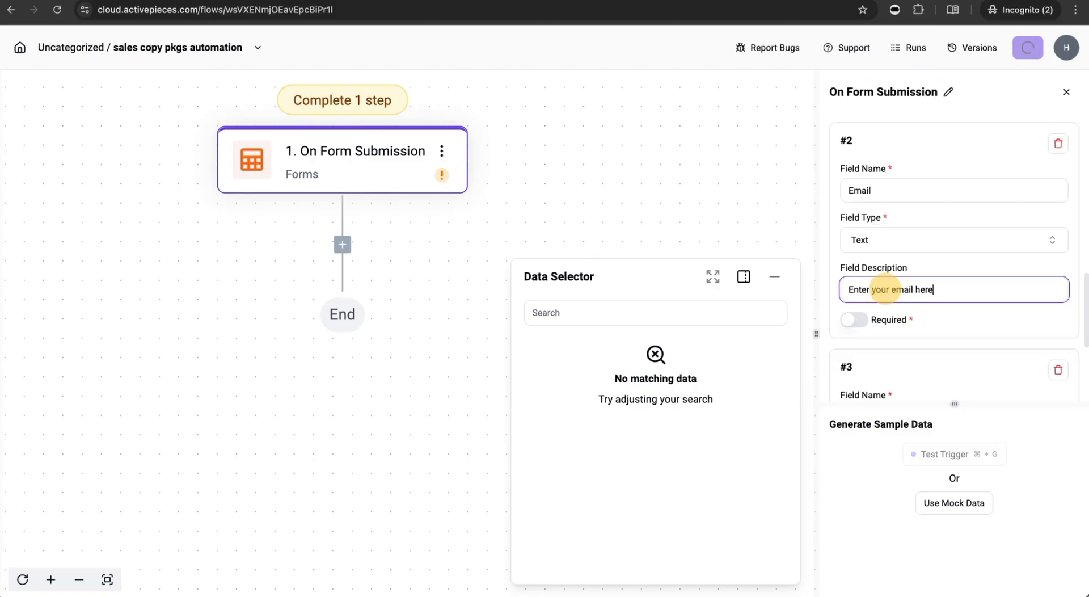
click(863, 319)
- Make Product Url a required Text field described 'Enter your url here'
scroll(971, 271, down, 3)
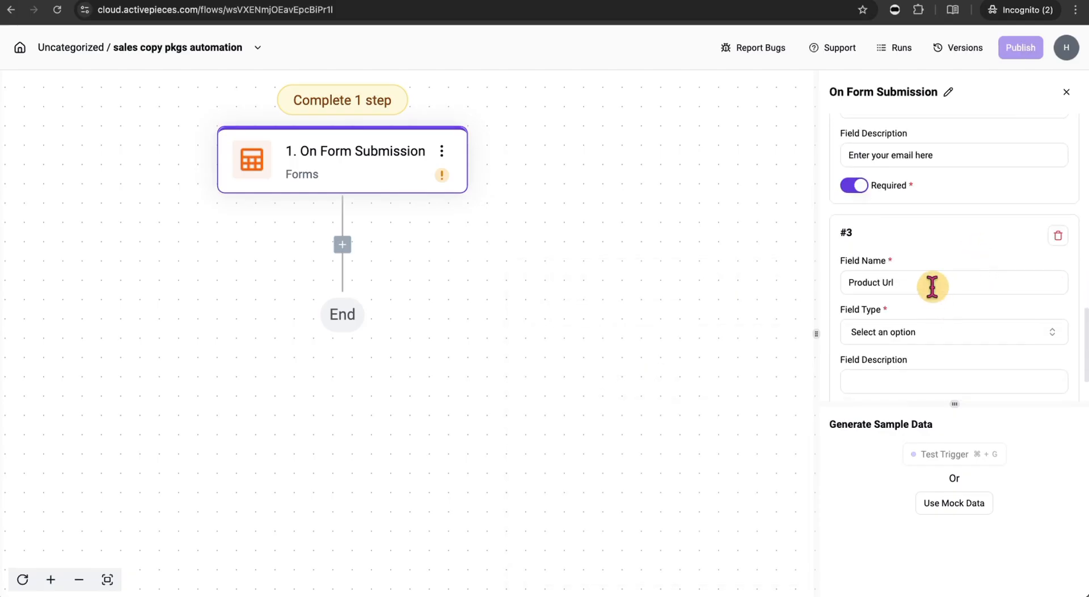
scroll(934, 328, down, 1)
click(927, 306)
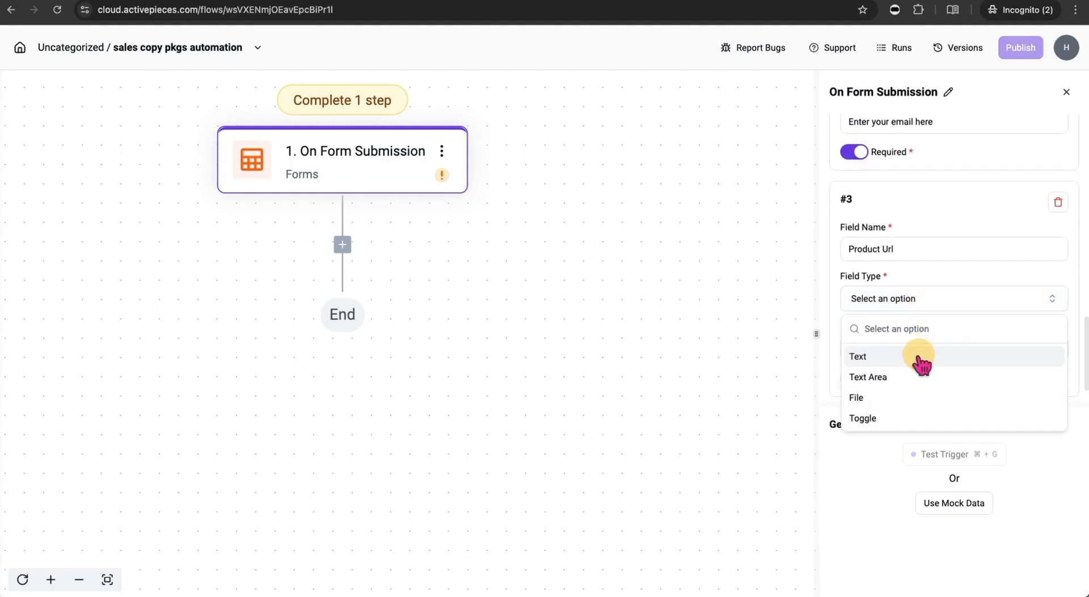
click(922, 357)
scroll(942, 315, down, 1)
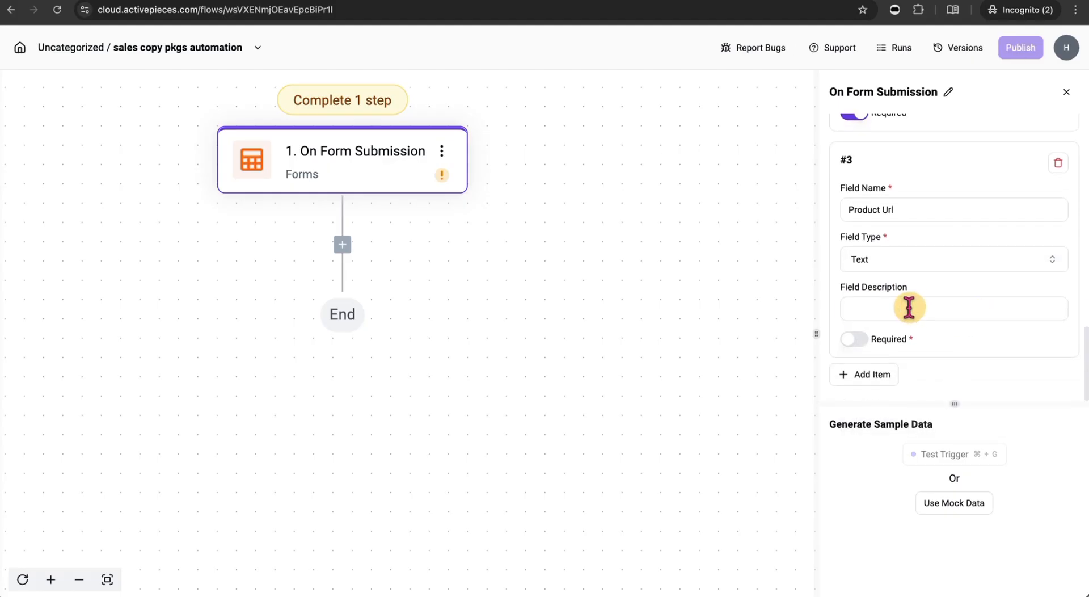
click(909, 307)
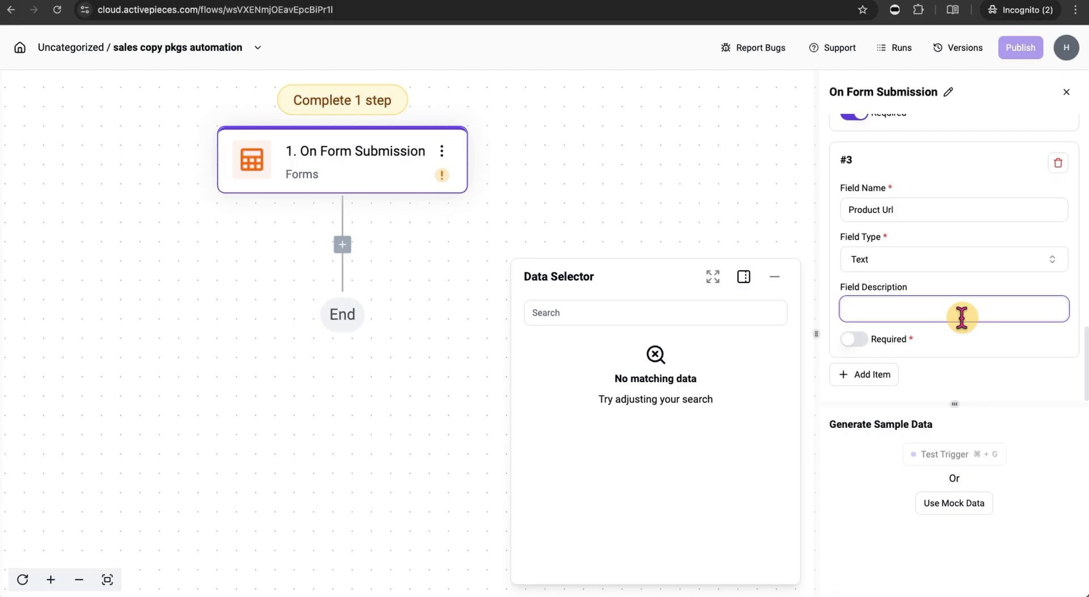
text(Enter)
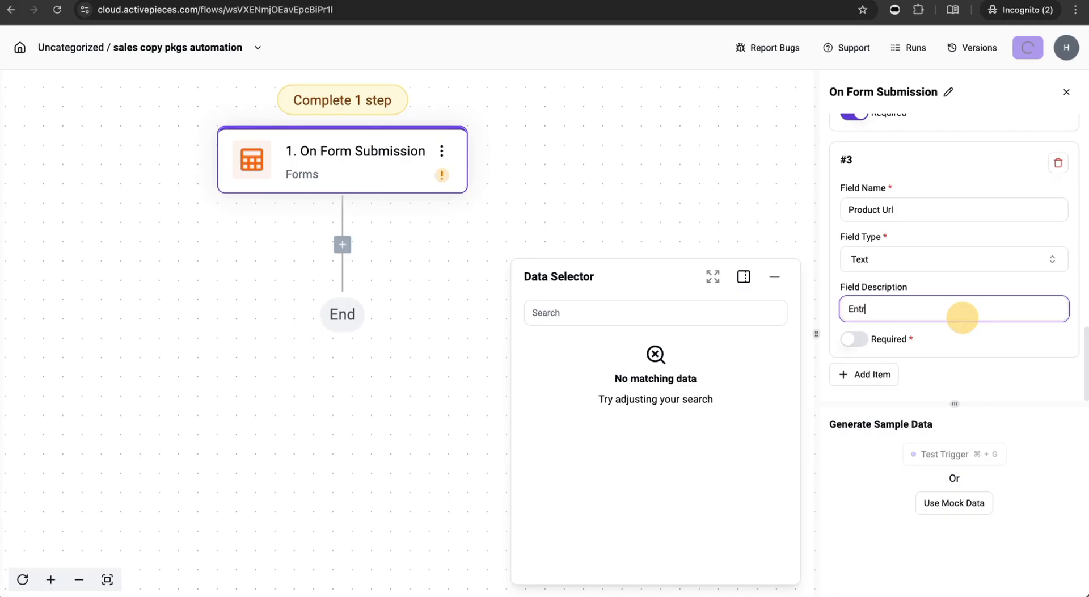
text( your url here)
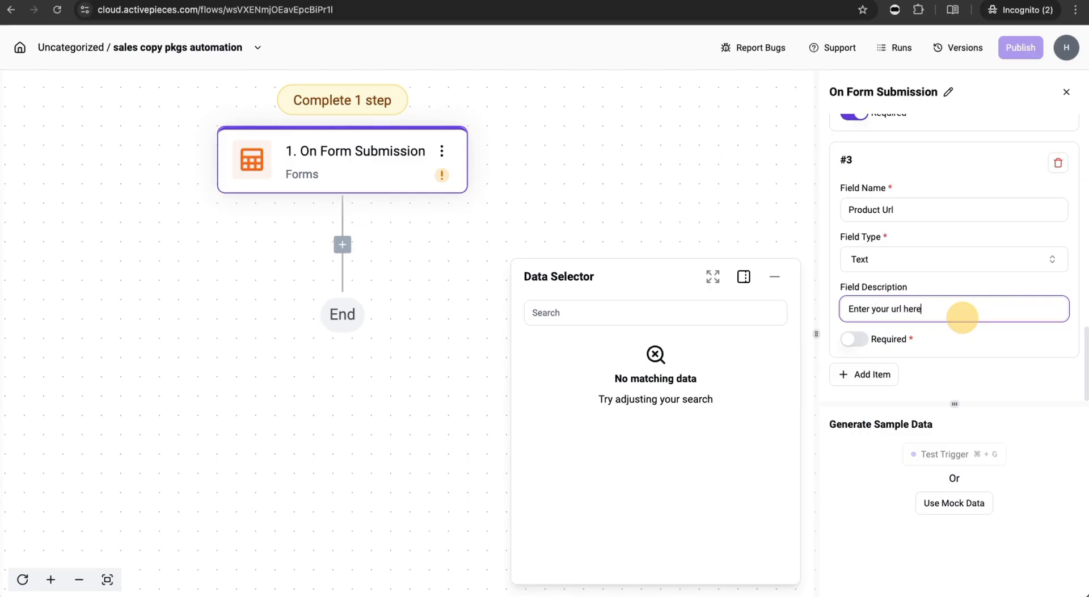
click(858, 339)
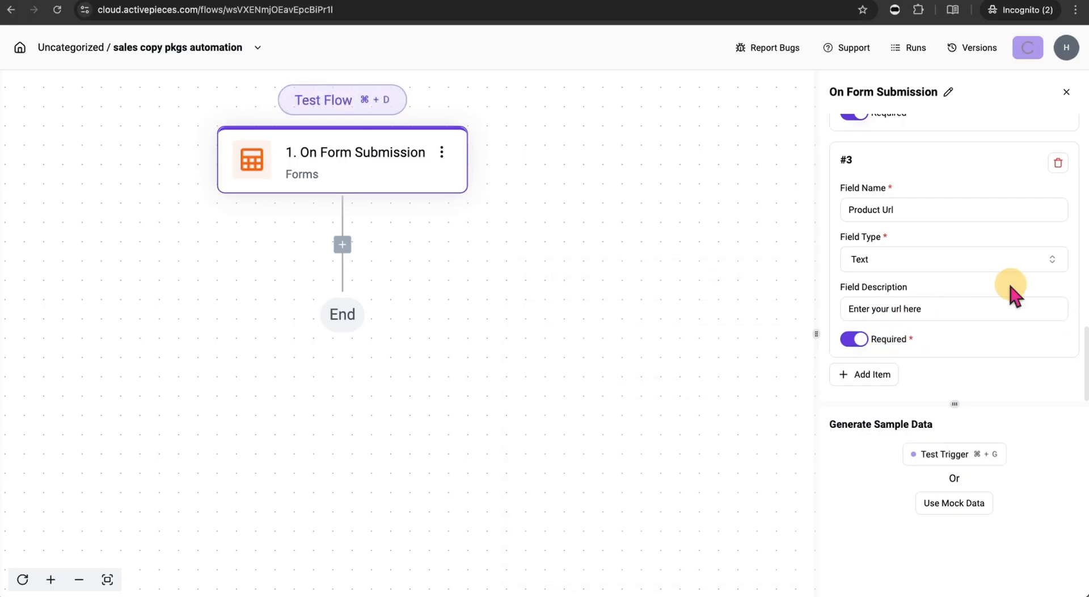
- Publish the flow
scroll(945, 241, up, 3)
scroll(945, 241, up, 6)
scroll(946, 301, down, 3)
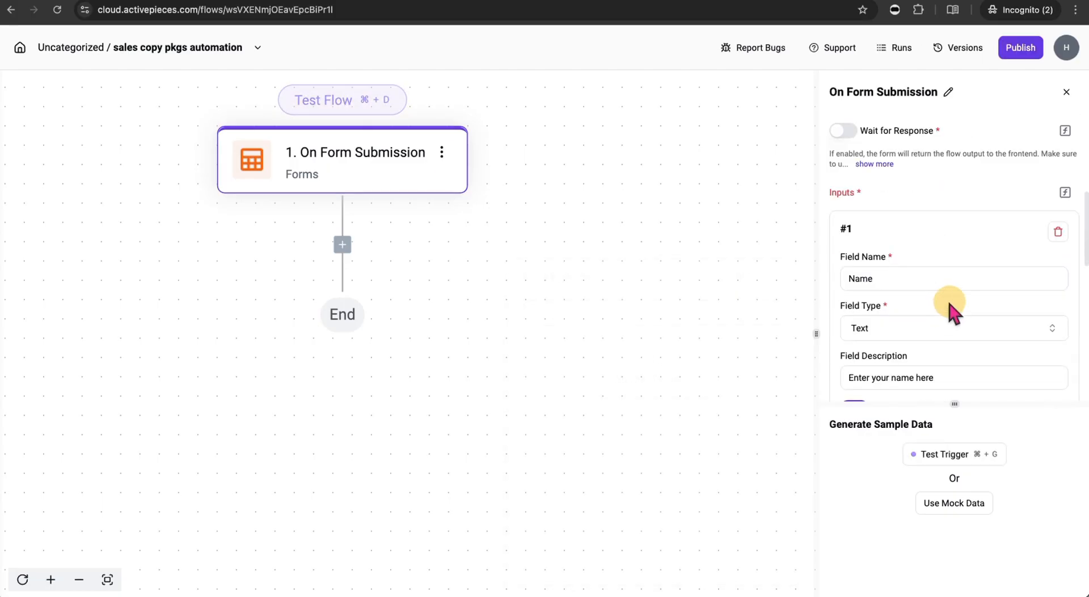
scroll(934, 335, down, 9)
scroll(935, 341, down, 1)
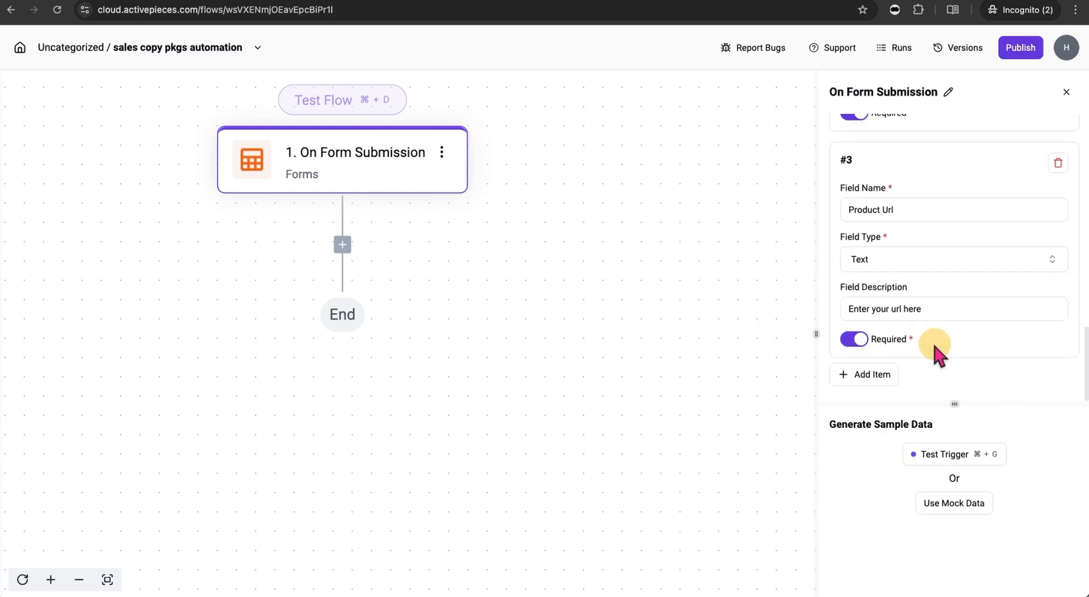
click(1024, 48)
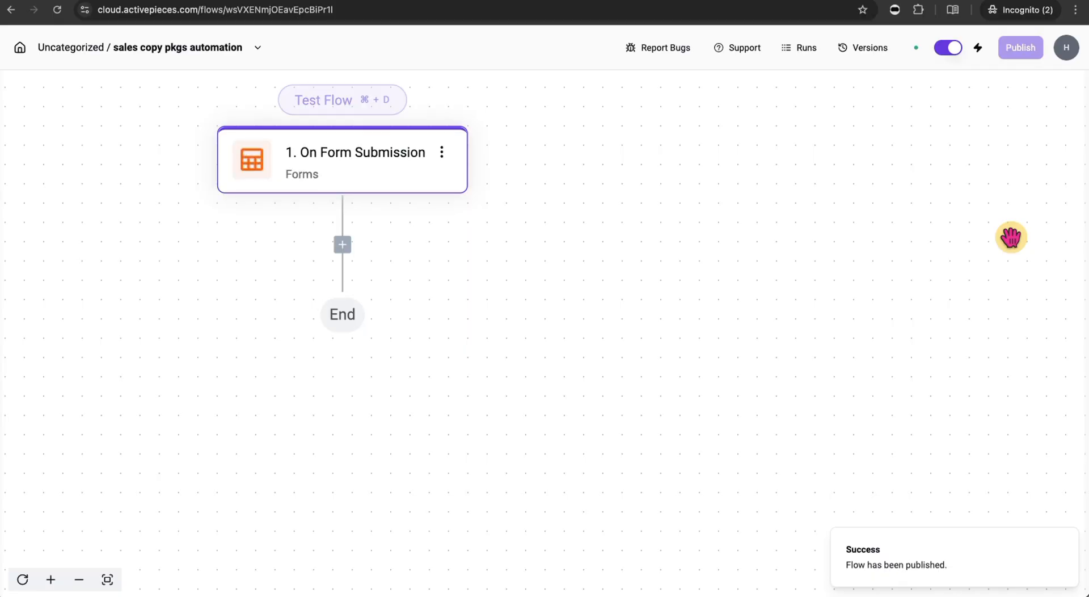
- Copy the trigger's Draft Form URL and load it in the browser's address bar
click(365, 165)
click(1054, 331)
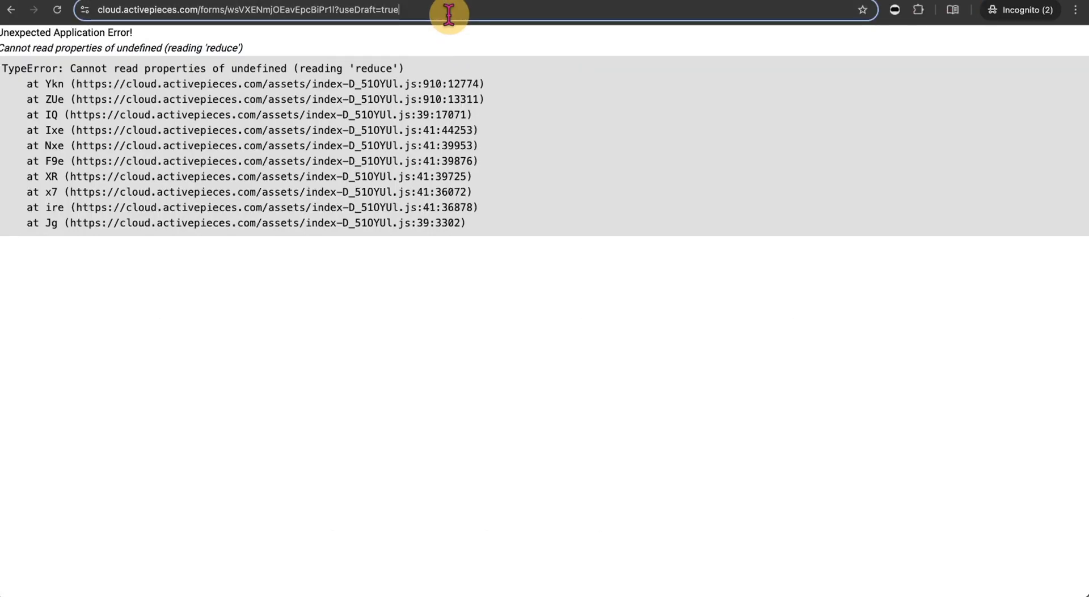
click(449, 11)
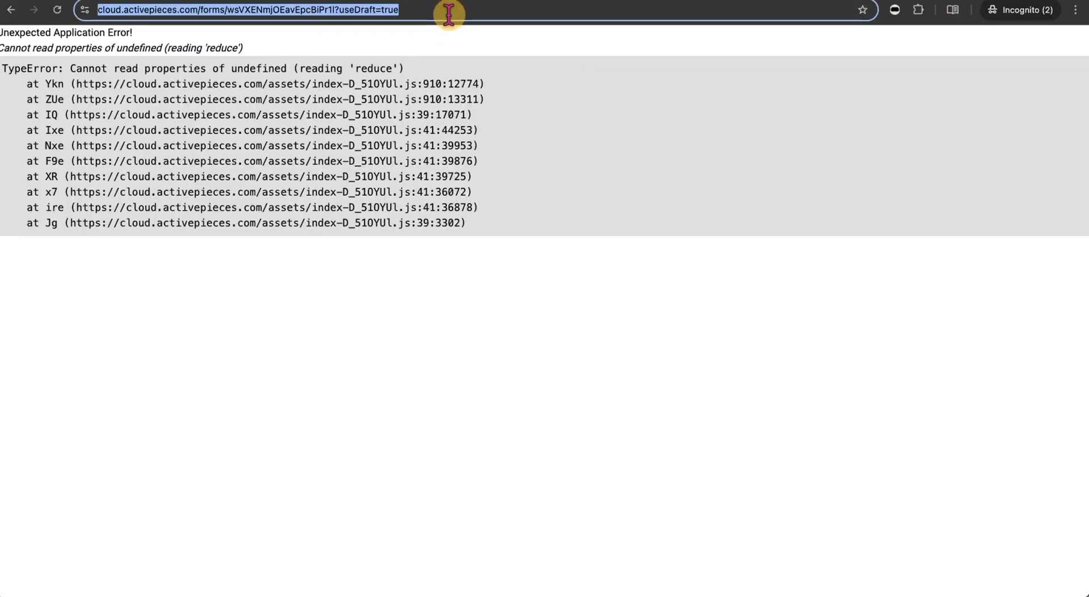
key(super+v)
key(Return)
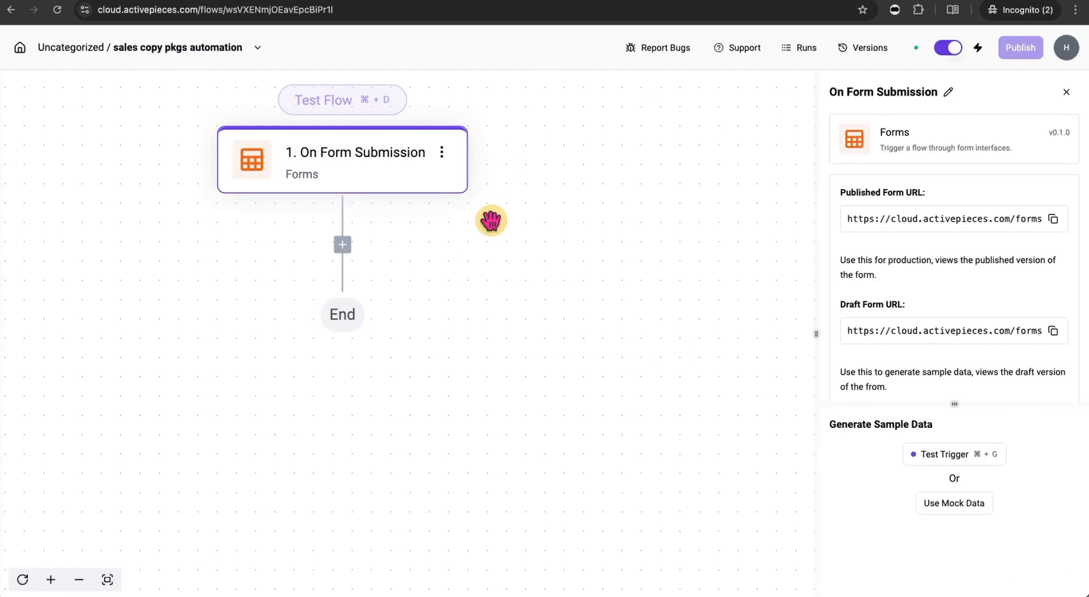
- Search 'http', add the HTTP piece's Send HTTP request action, and set Method to GET
click(343, 245)
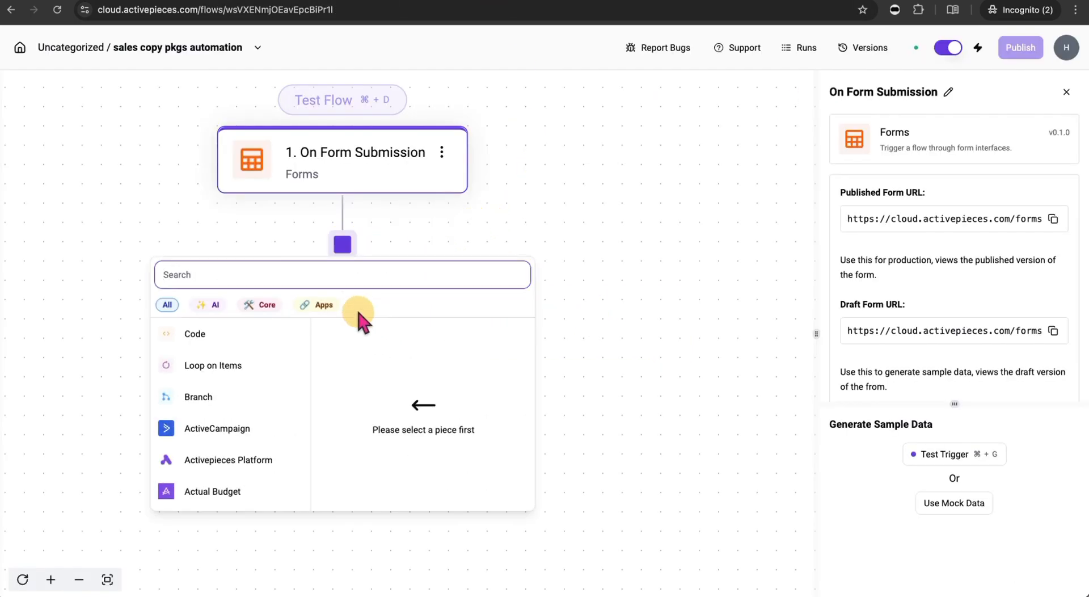
text(htt)
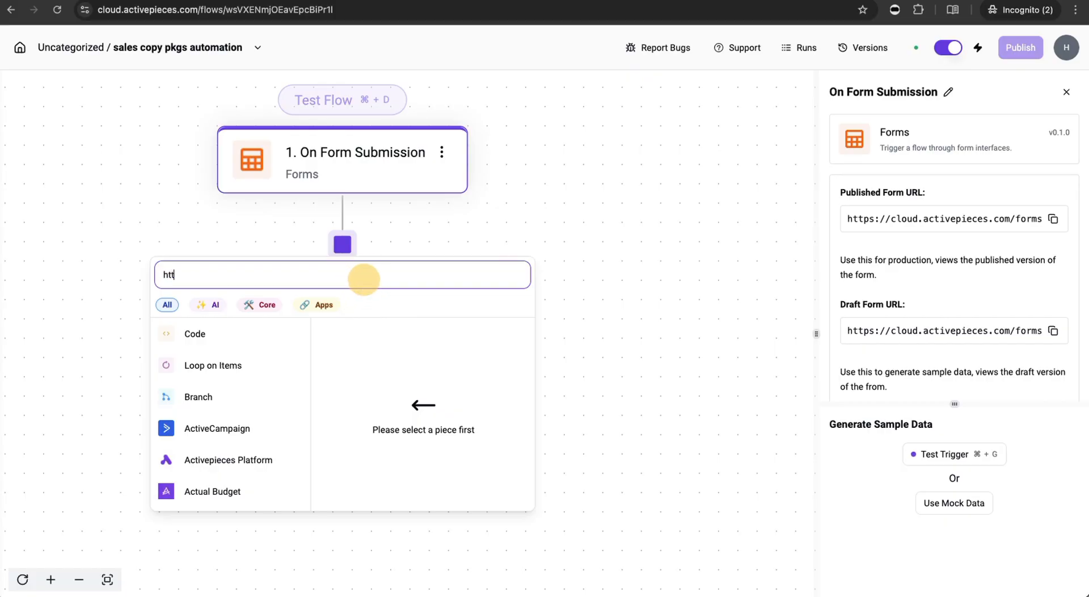
text(p)
click(258, 442)
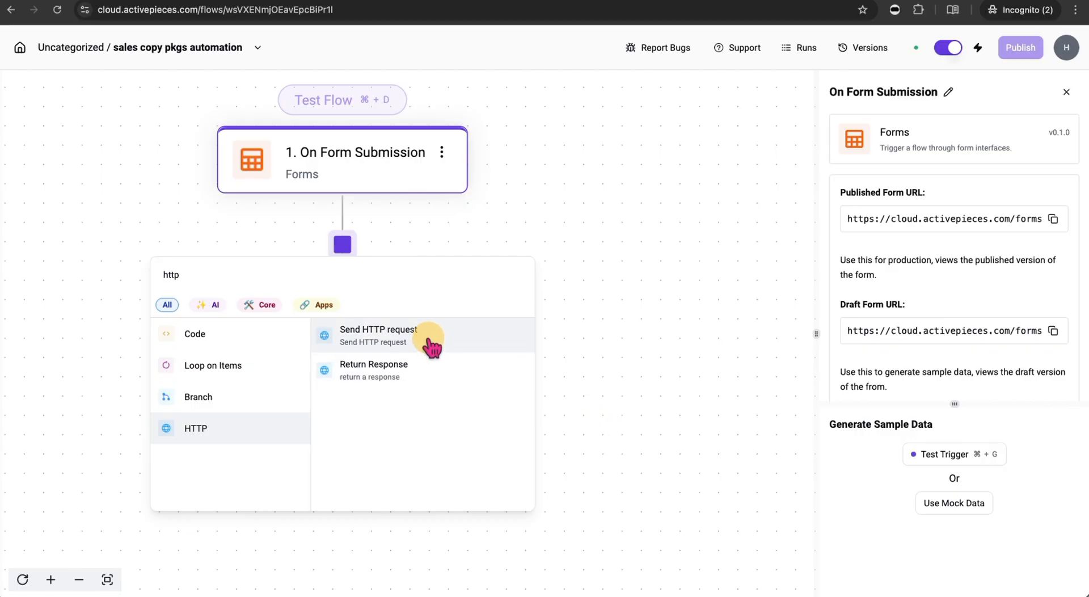
click(432, 344)
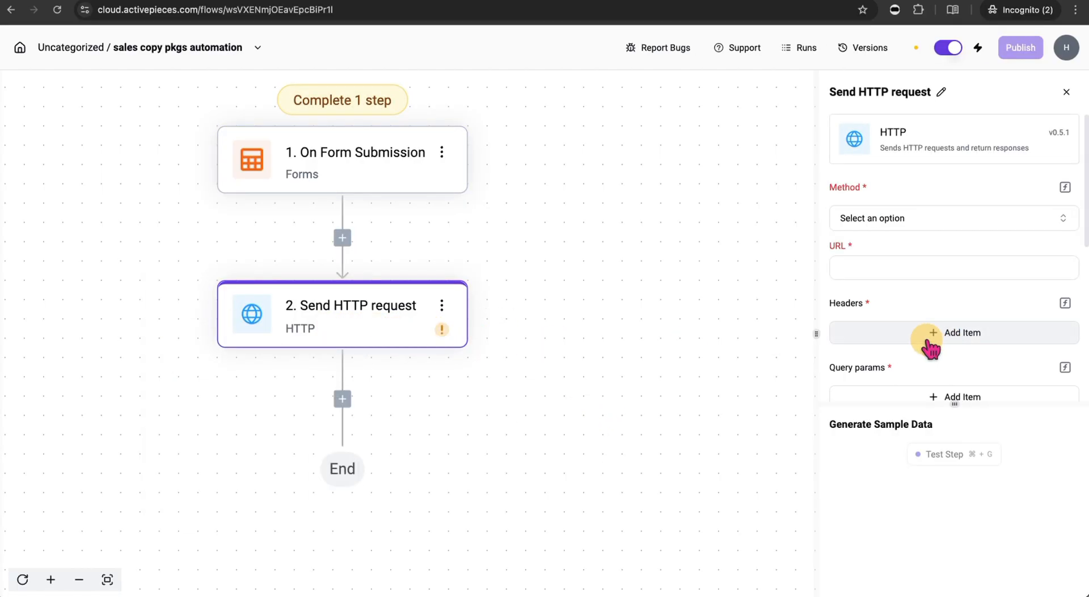
click(901, 219)
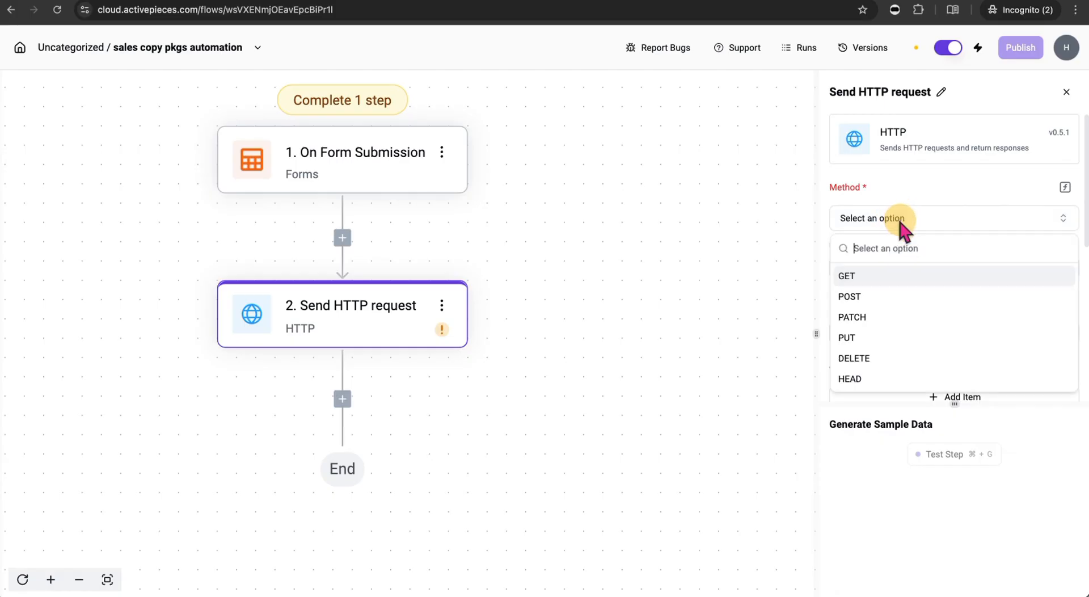
click(886, 282)
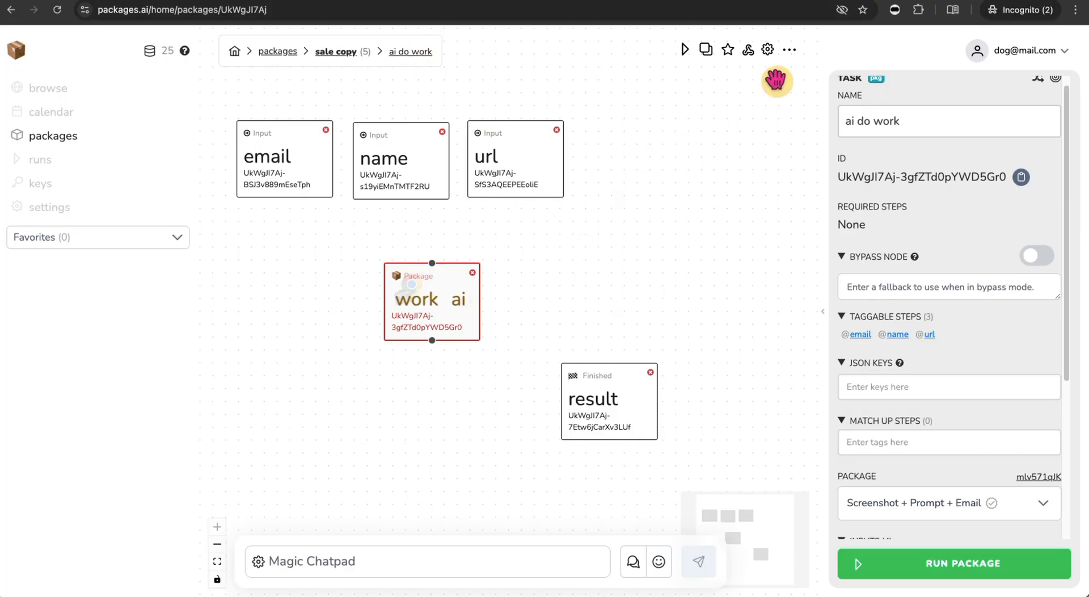
- Create the webhook 'activepieces form webhook' under Manage Webhooks and copy its URL
click(790, 53)
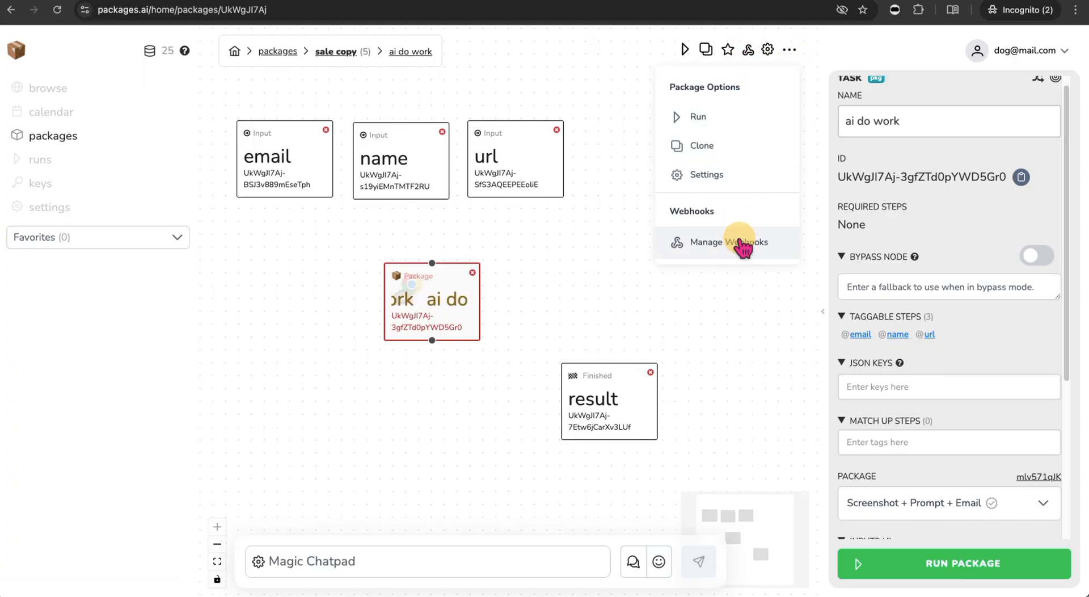
click(749, 243)
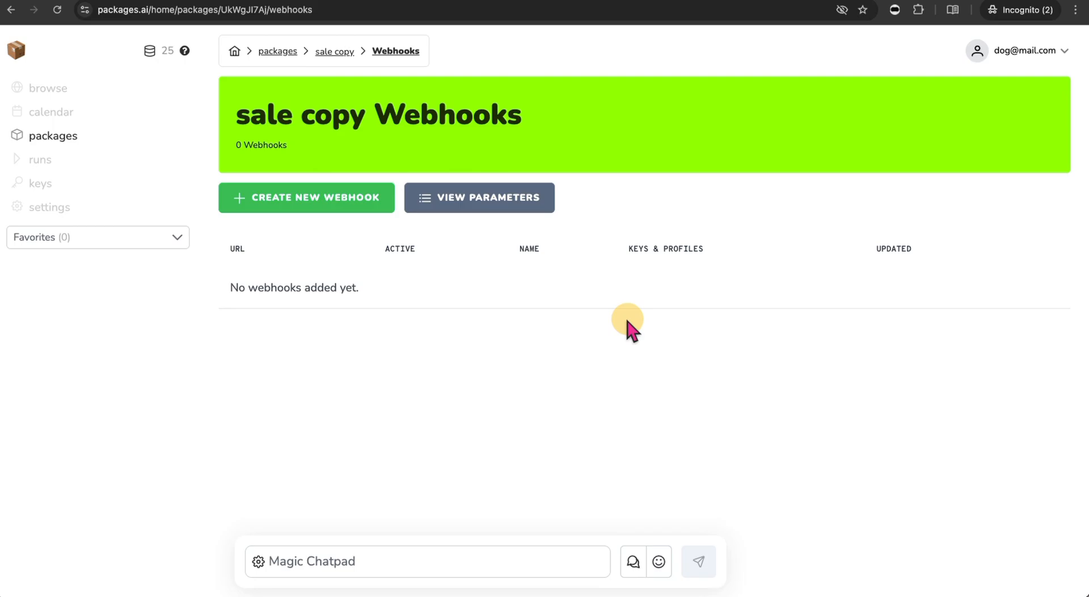
click(335, 210)
click(506, 233)
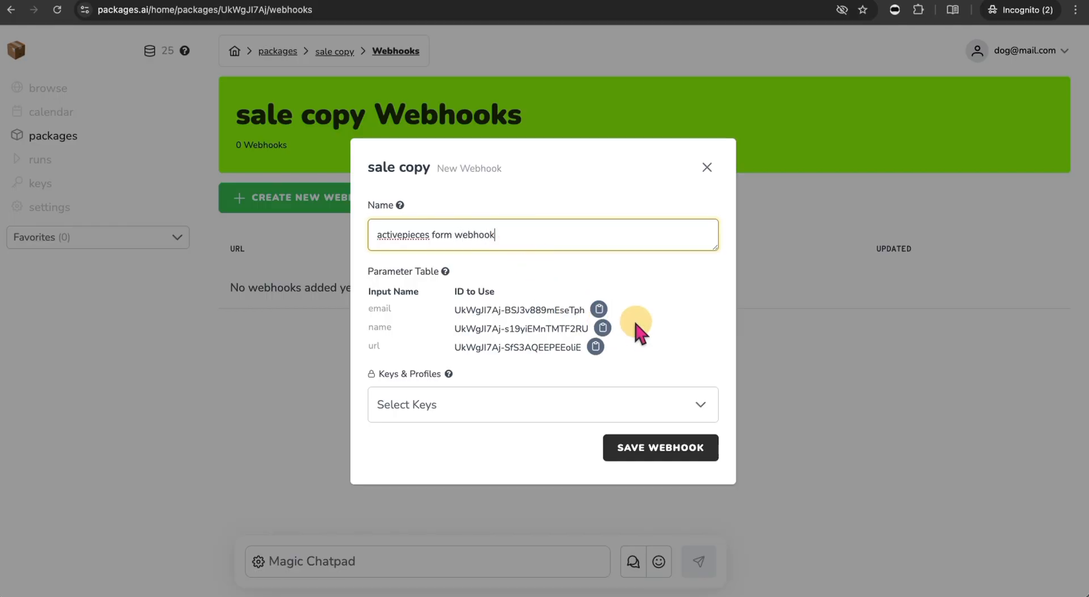
click(688, 453)
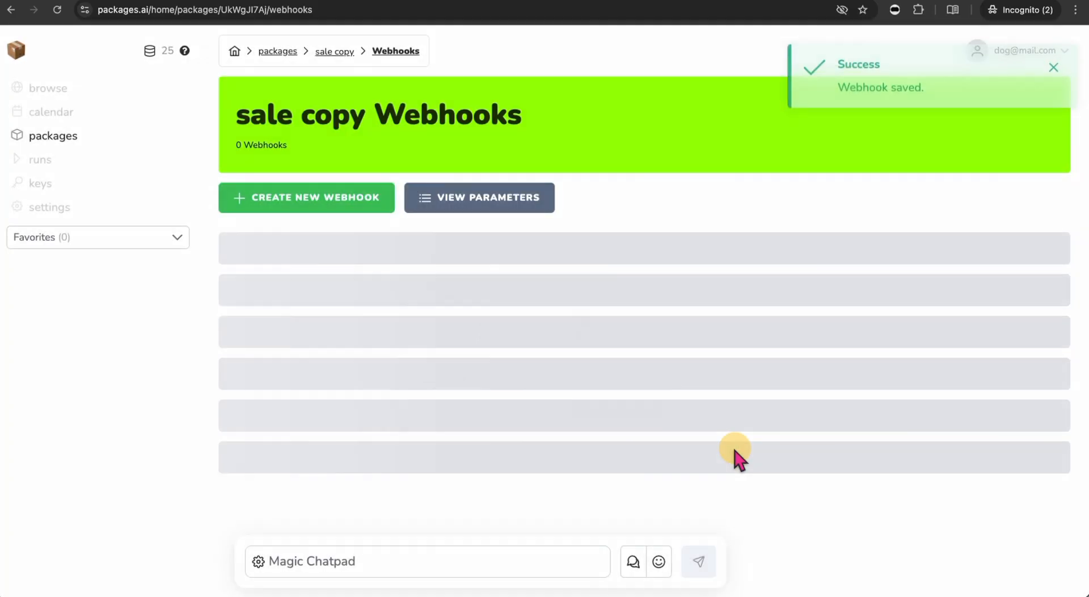
click(239, 303)
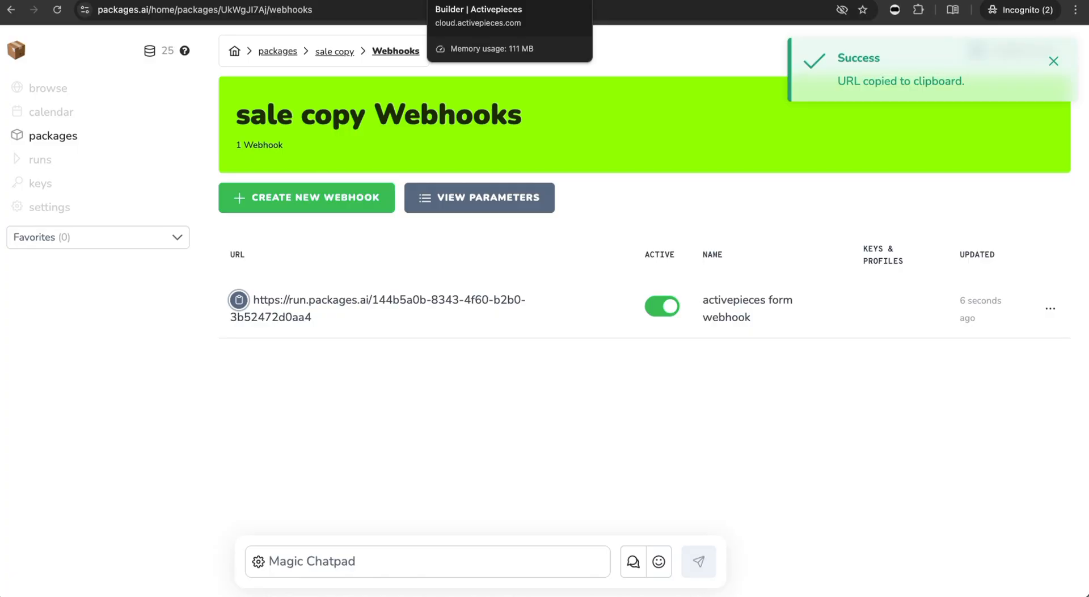
click(476, 1)
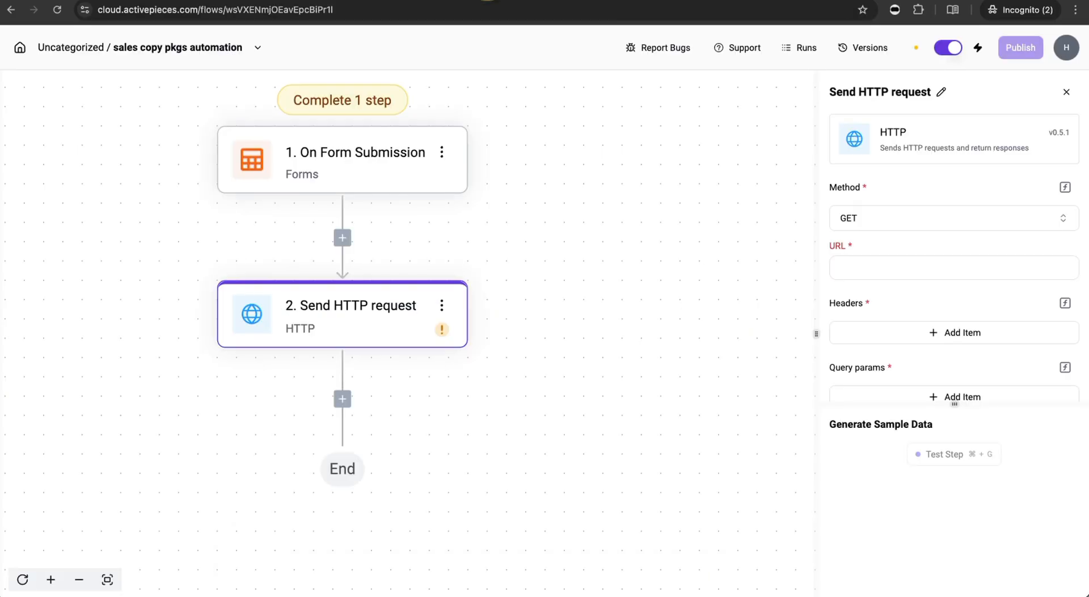
- Paste the Packages.ai webhook URL into the HTTP request's URL field
click(863, 269)
key(super+v)
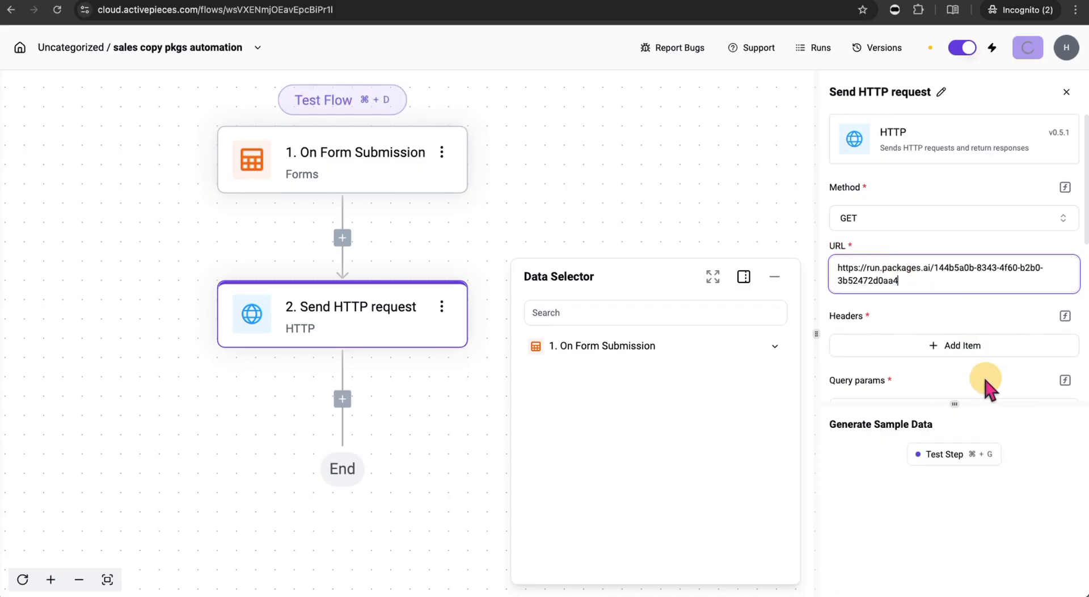
click(999, 315)
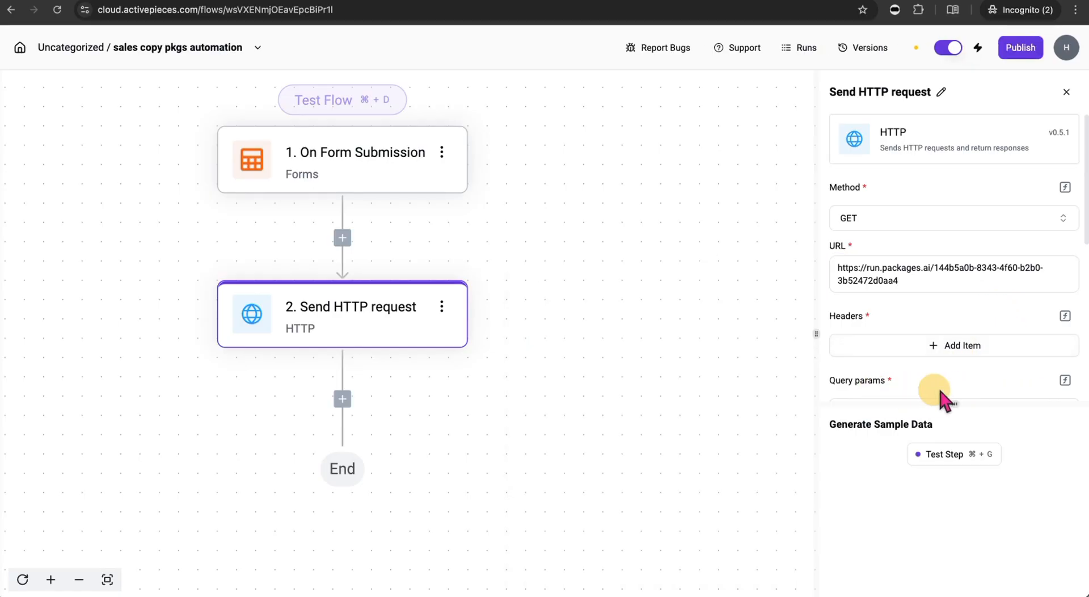
- Add three empty query parameter rows to the HTTP request
scroll(912, 309, down, 4)
scroll(912, 309, up, 2)
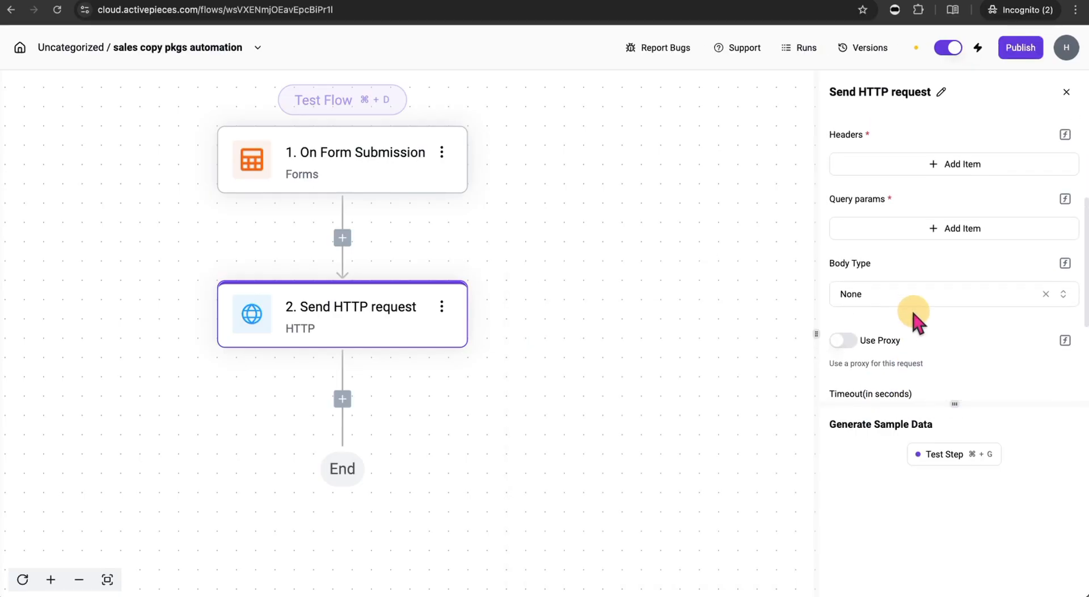
scroll(936, 287, down, 1)
scroll(936, 290, up, 6)
scroll(936, 299, down, 1)
scroll(936, 299, down, 3)
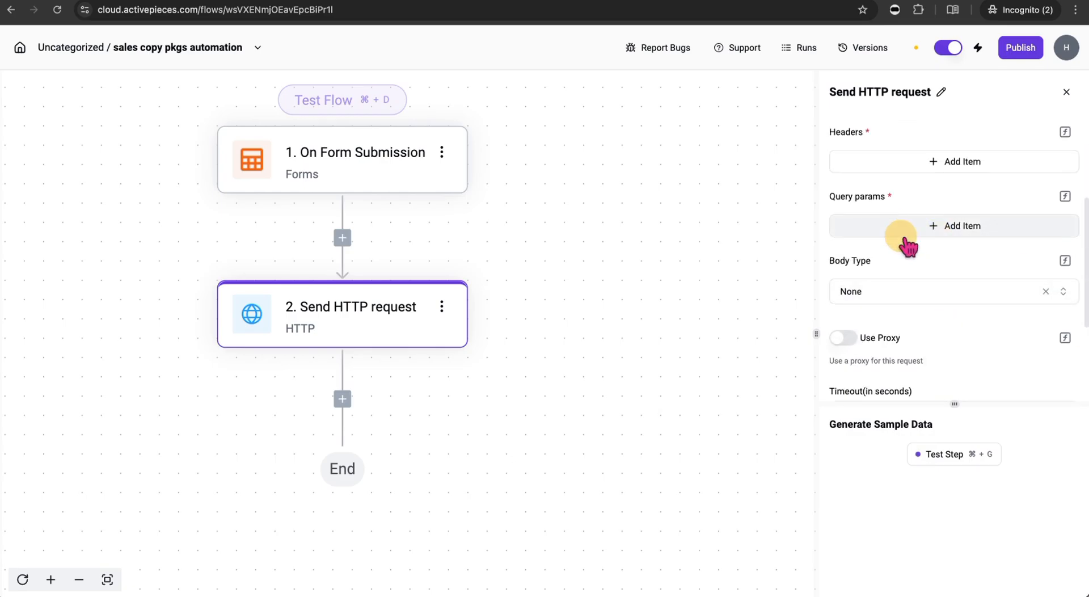
click(942, 227)
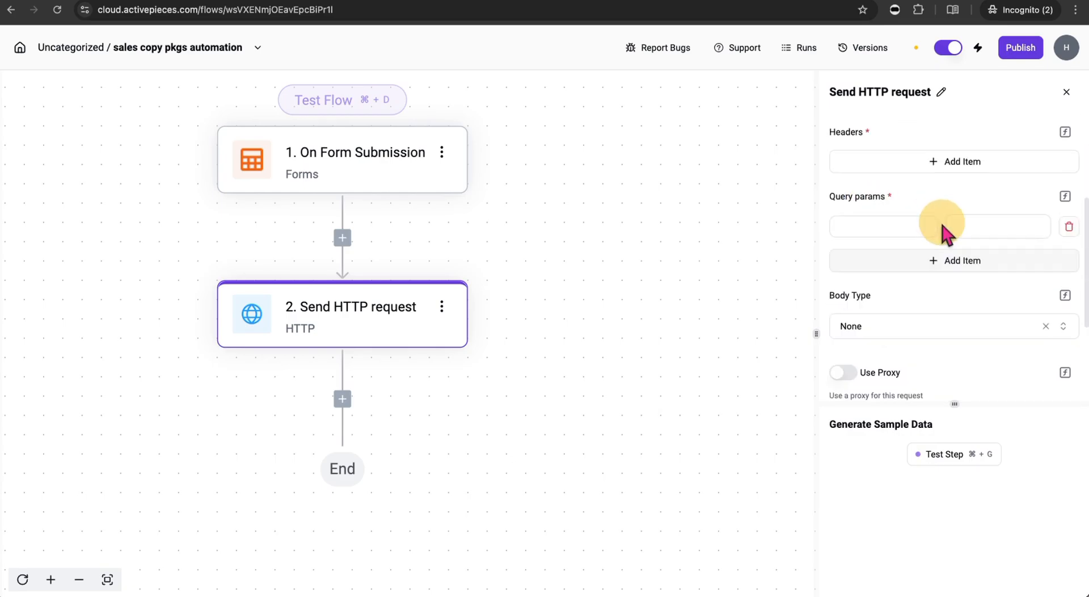
click(944, 260)
click(954, 307)
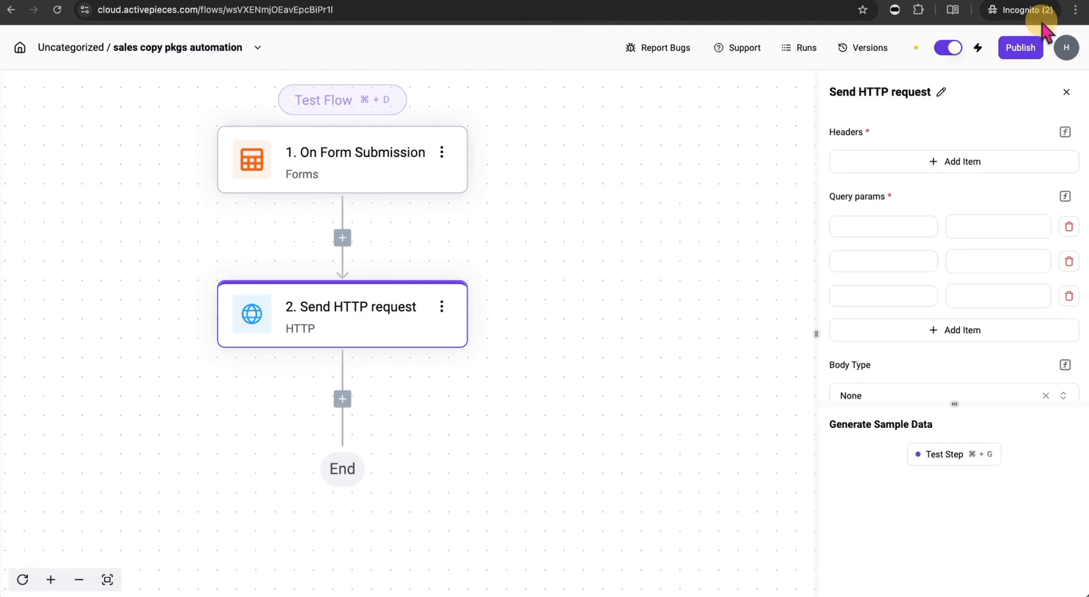
click(958, 1)
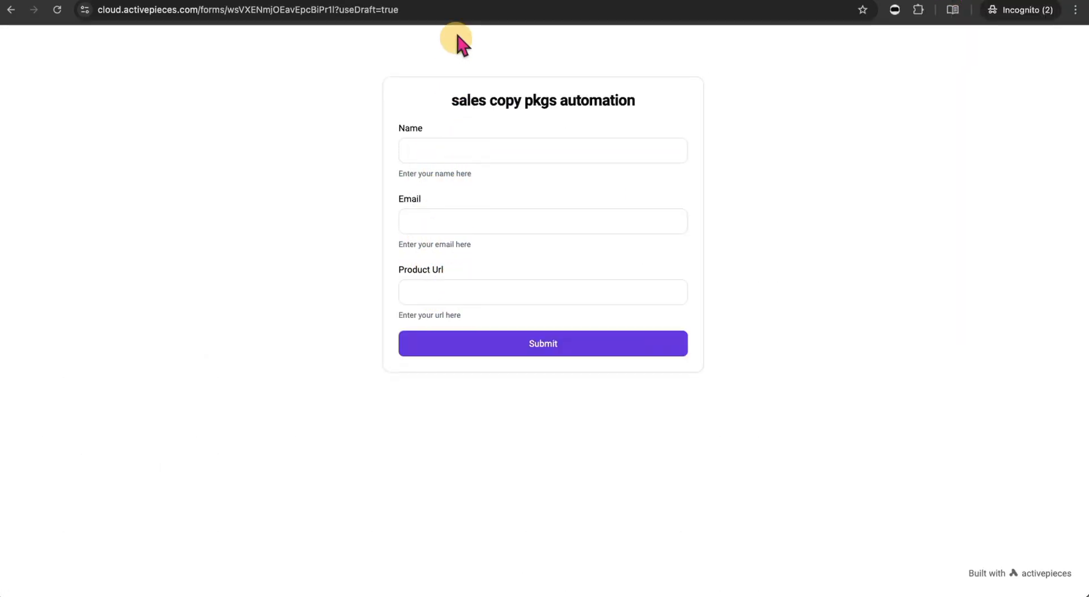
- View the webhook's parameters (email, name, url) and copy the email parameter's ID
click(366, 2)
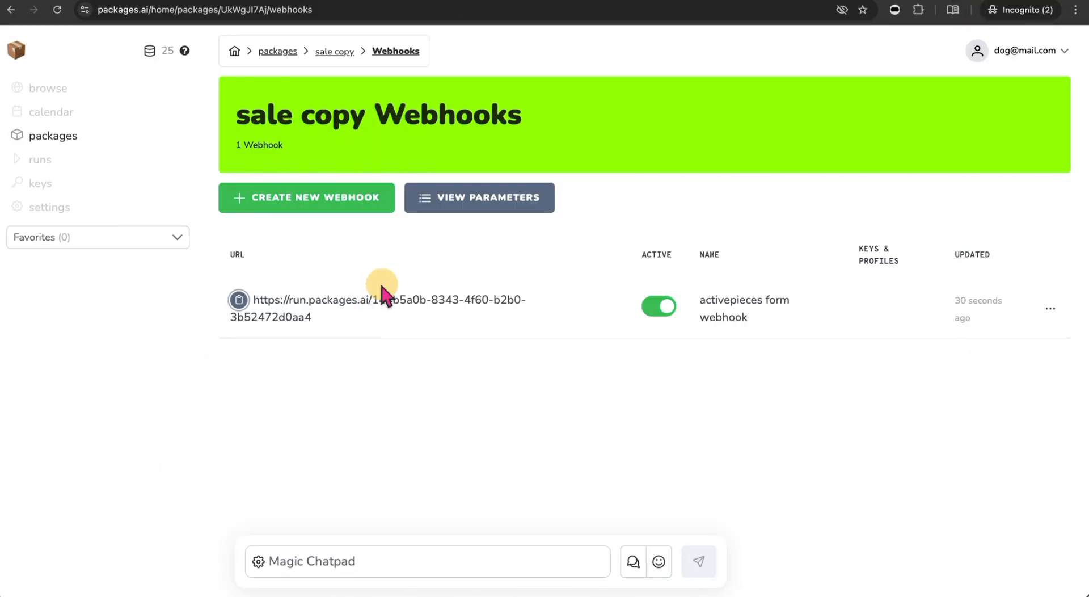
click(459, 205)
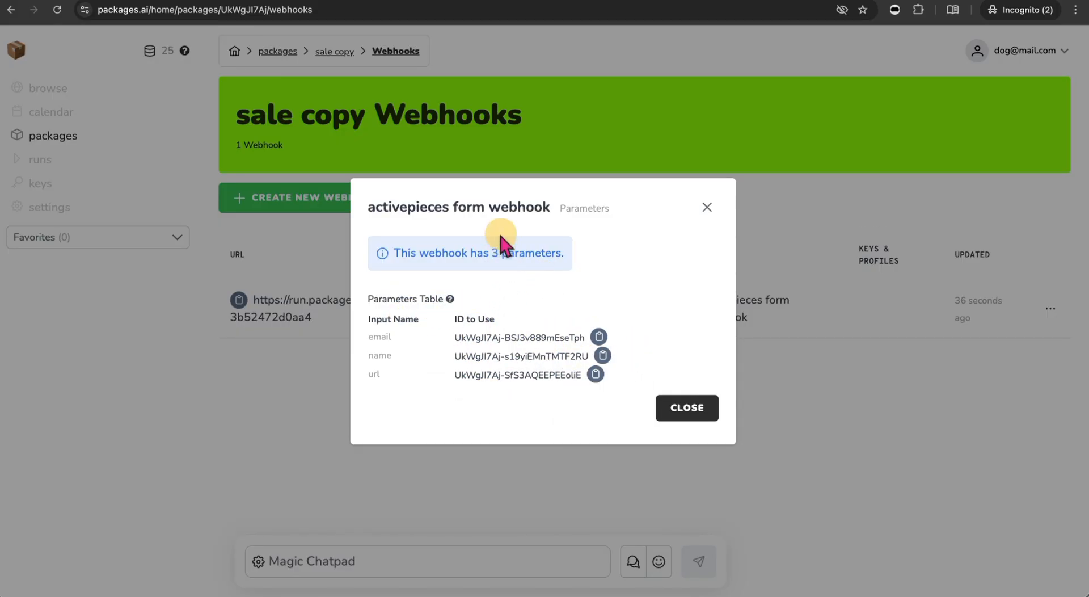
click(713, 211)
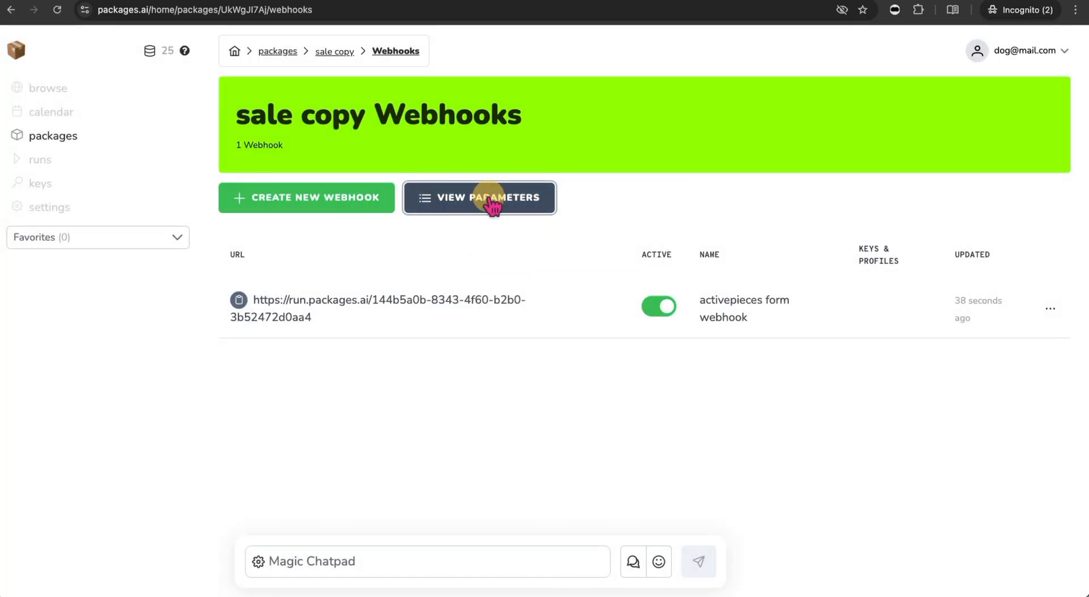
click(492, 206)
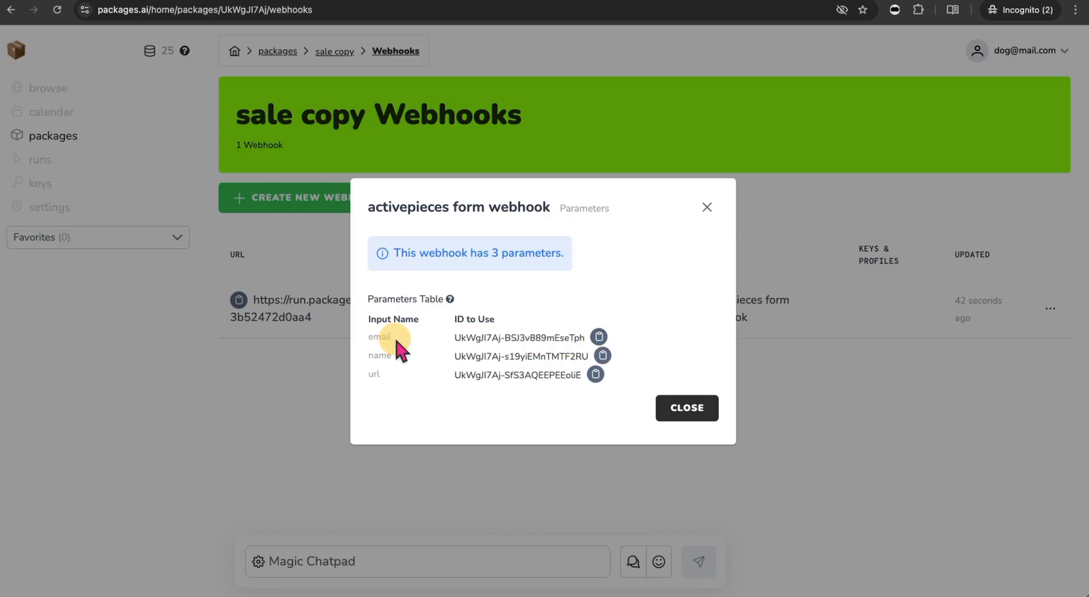
click(599, 338)
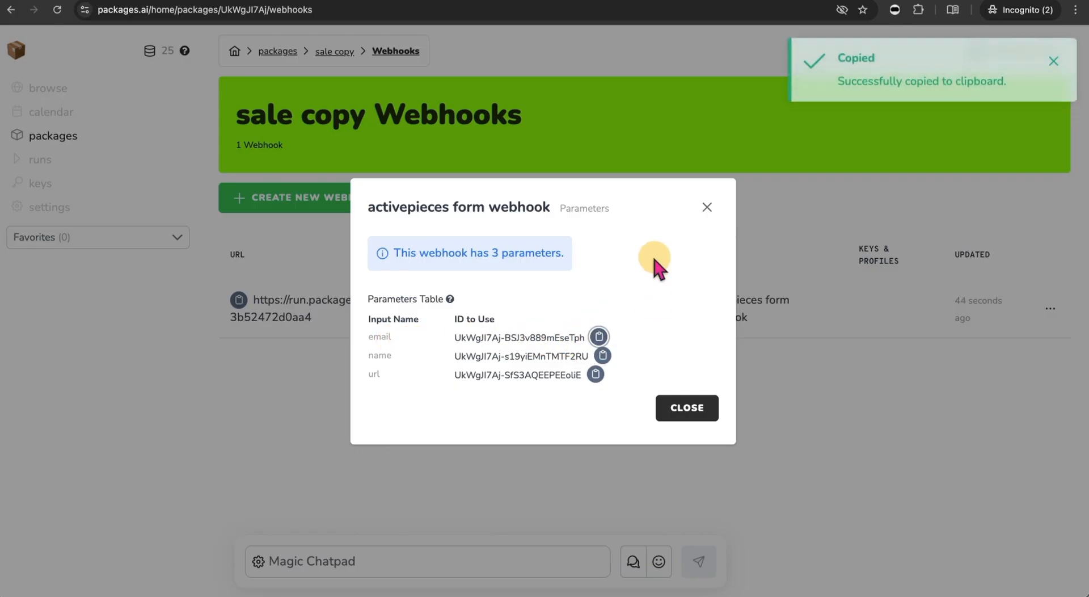
- Paste the email parameter ID as the first query parameter's key
click(507, 2)
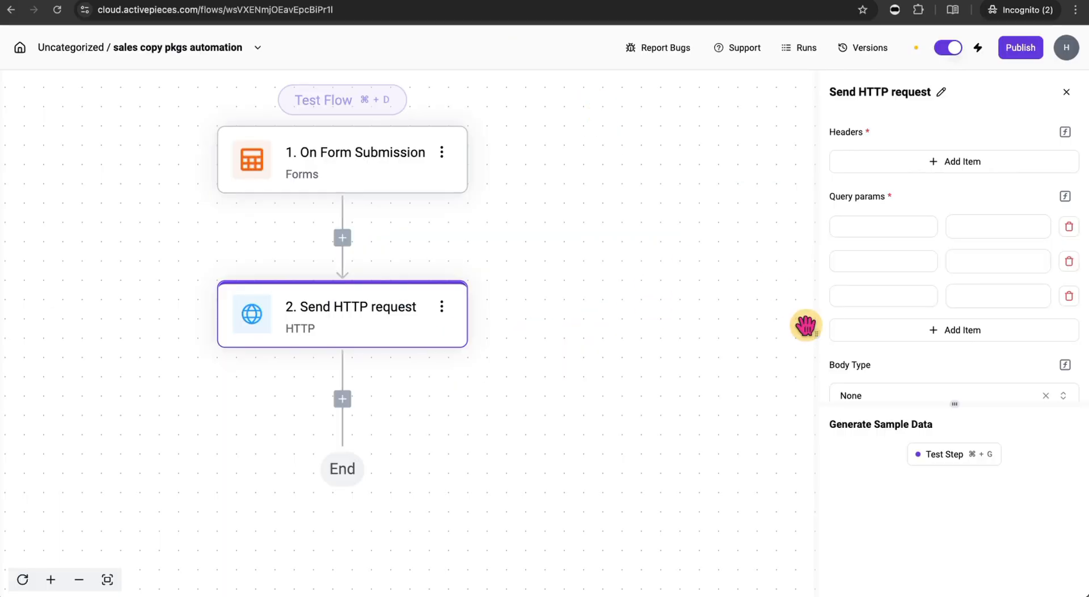
click(894, 226)
key(super+v)
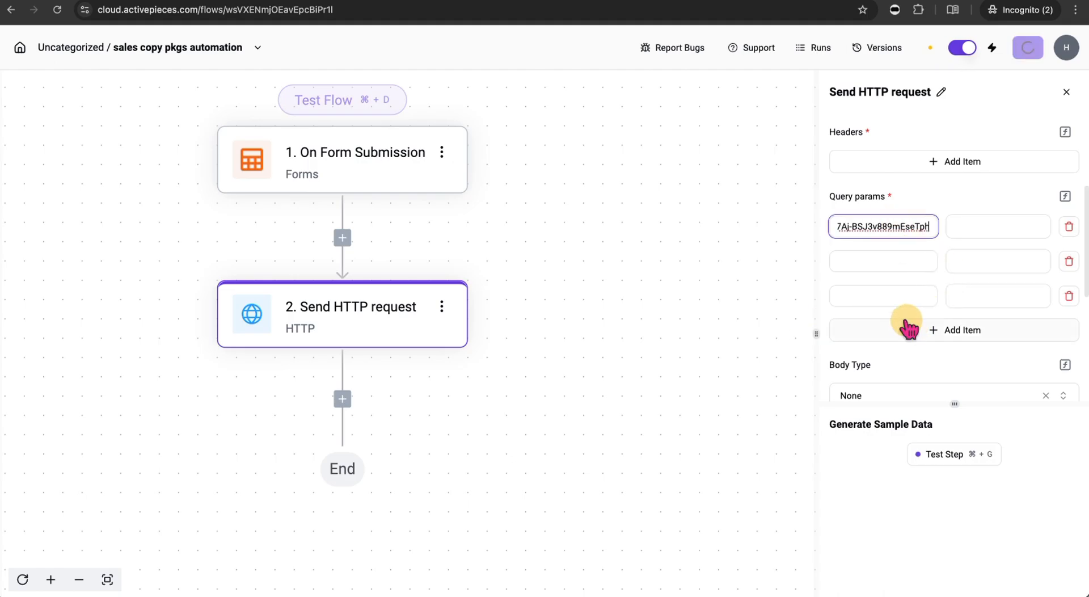
- Look for On Form Submission data in the Data Selector, then open the trigger's settings
click(1000, 226)
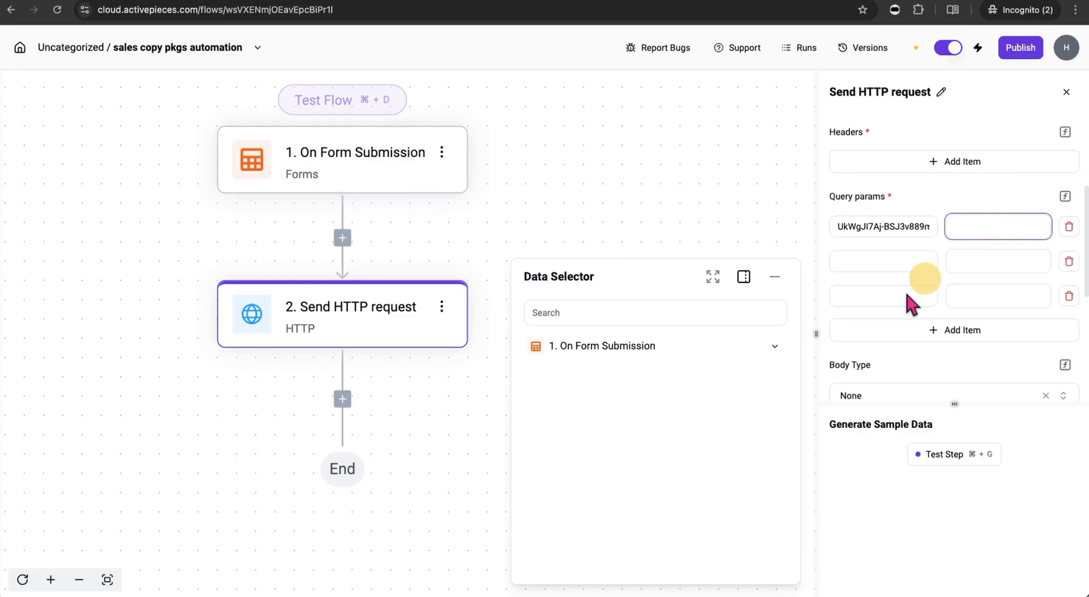
click(788, 347)
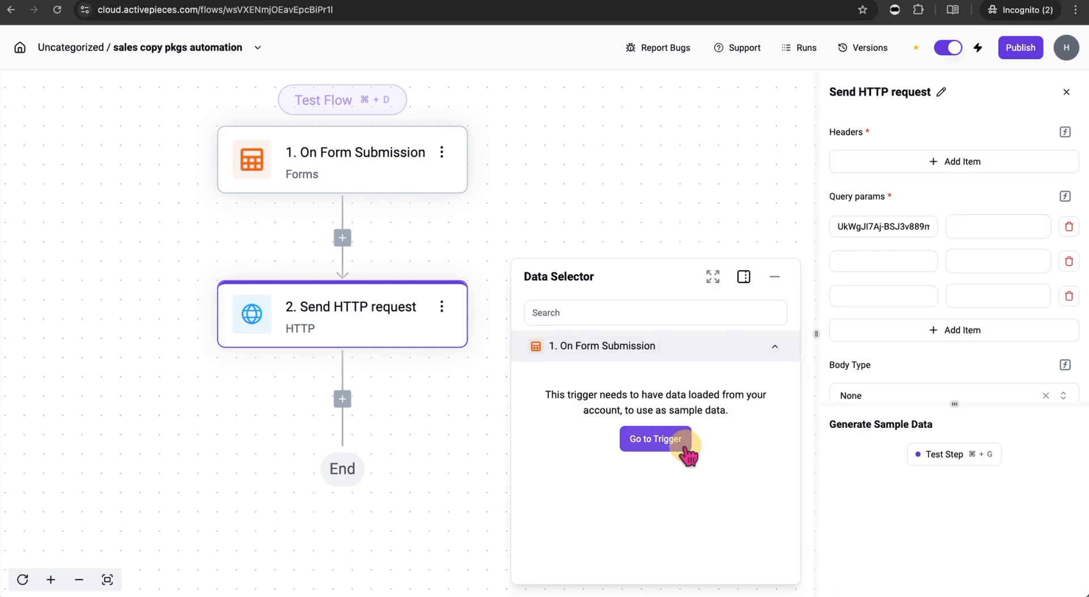
click(776, 351)
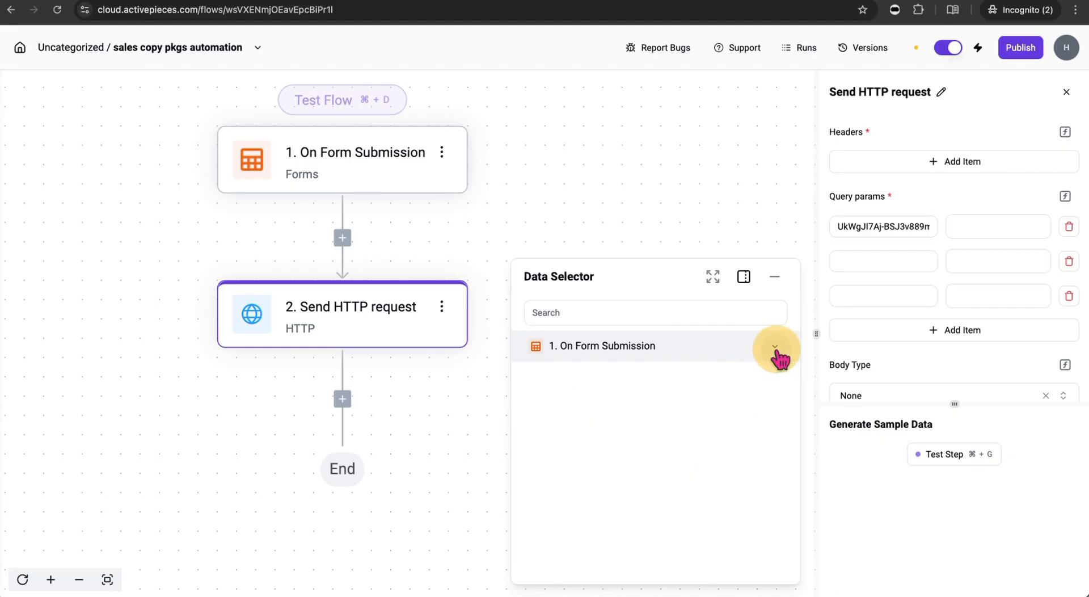
click(373, 165)
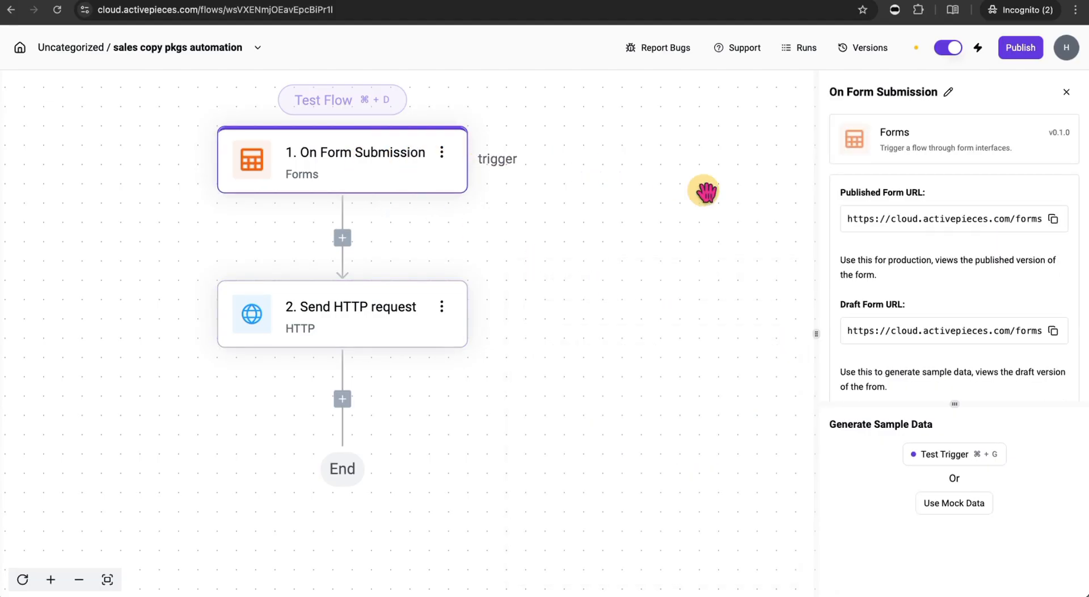
- Start Test Trigger, then fill the draft form's Name and a Tempmailo temporary Email address
click(959, 457)
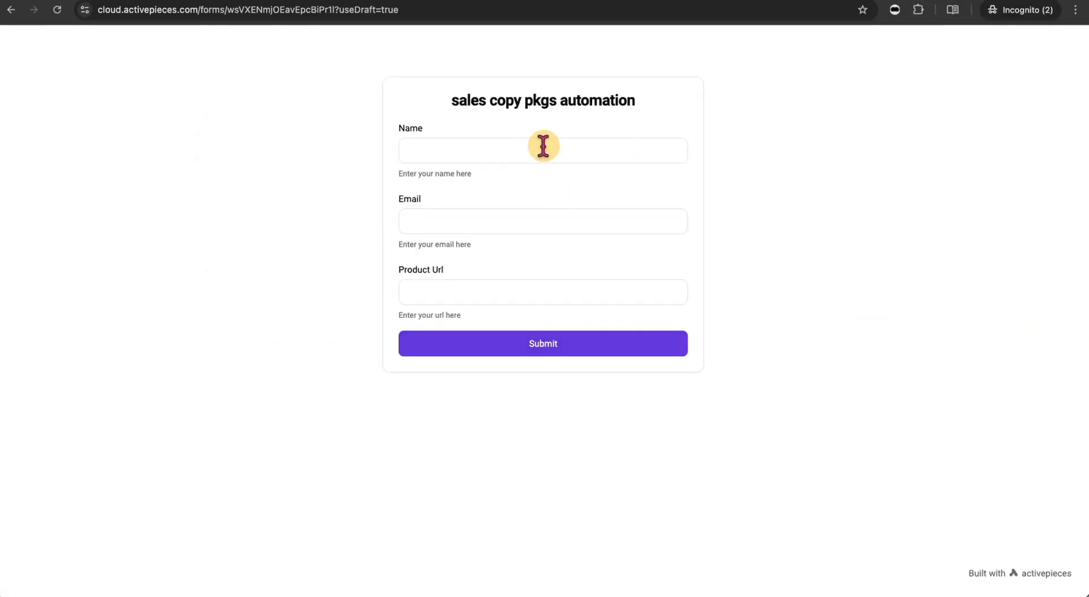
click(543, 146)
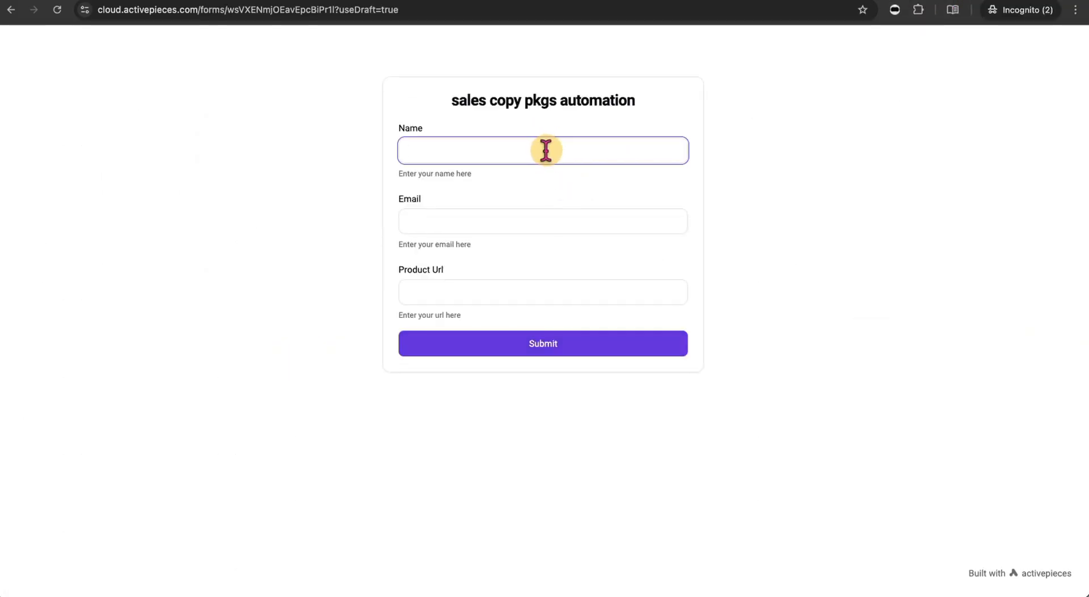
click(533, 217)
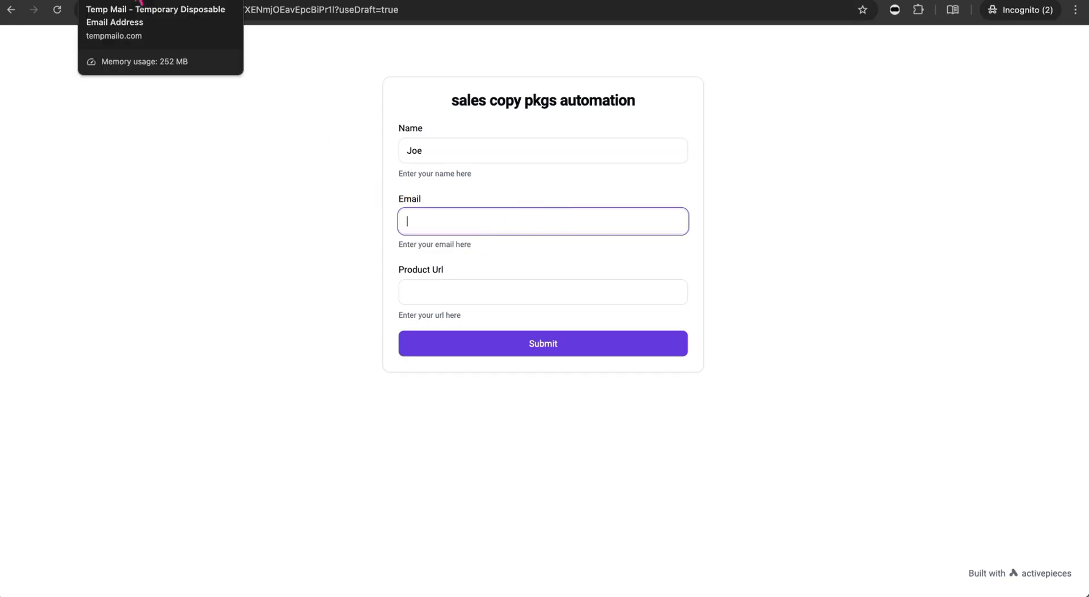
click(141, 6)
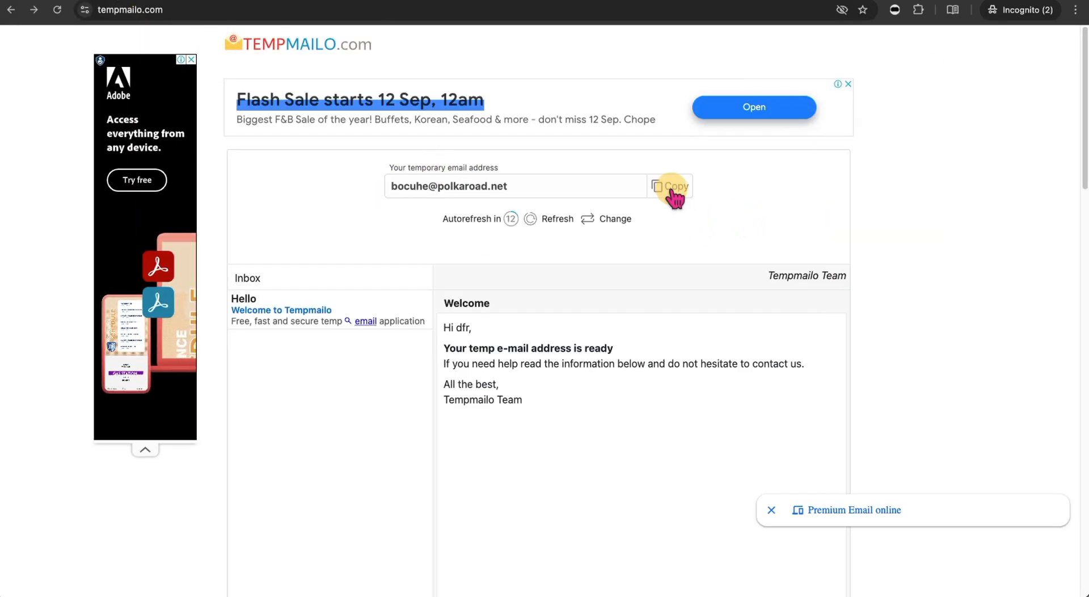
click(683, 194)
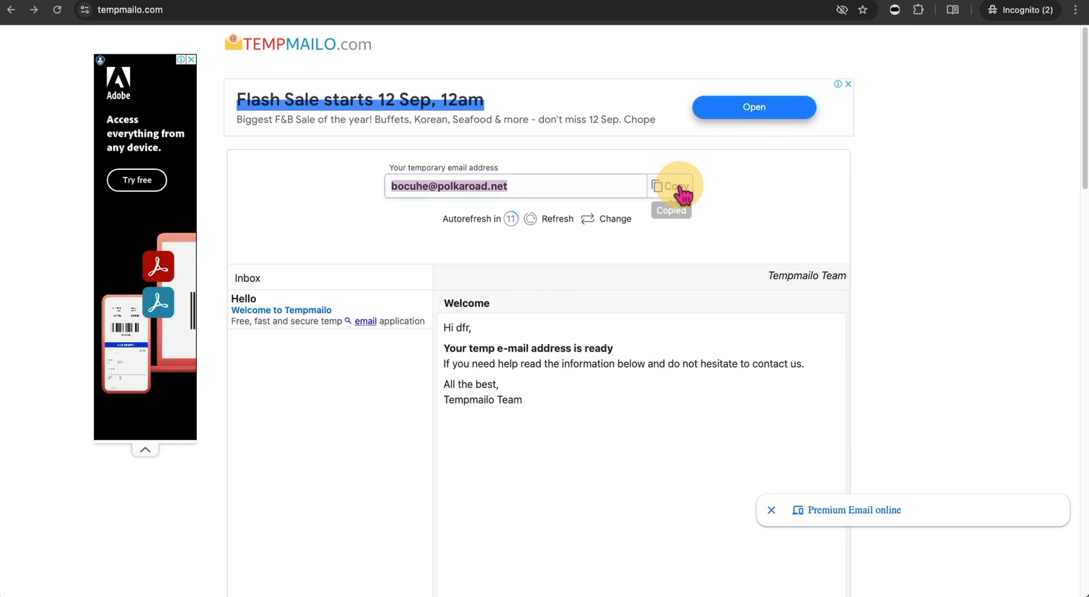
click(940, 0)
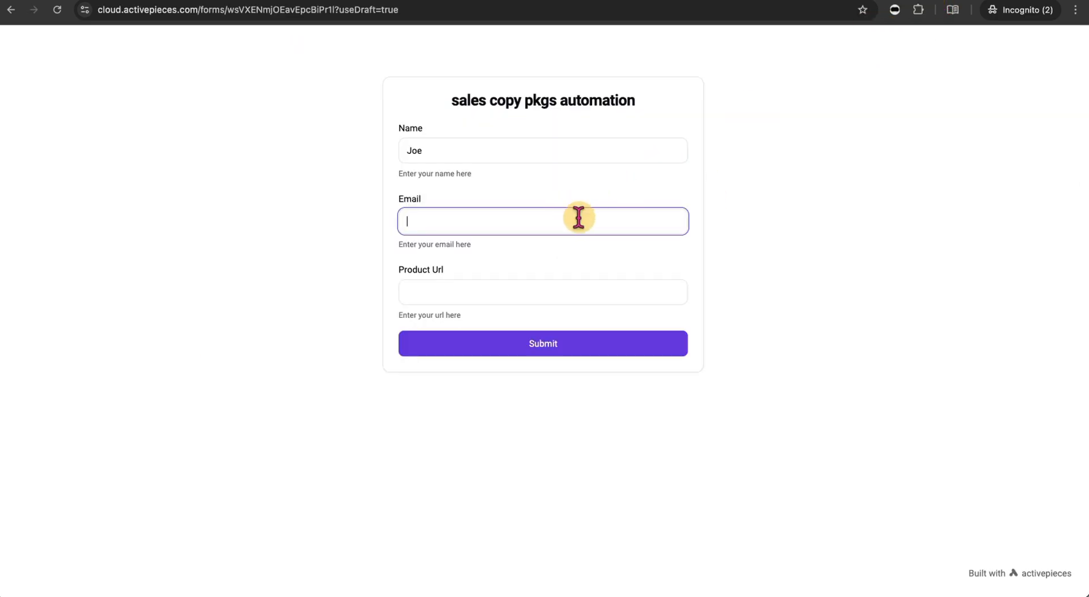
key(super+v)
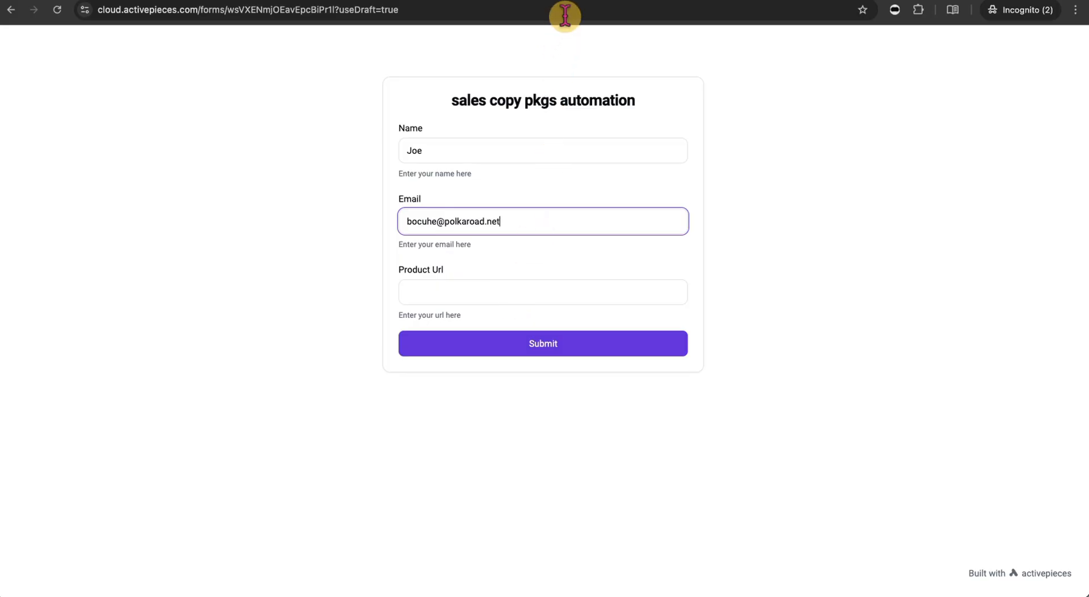
click(595, 0)
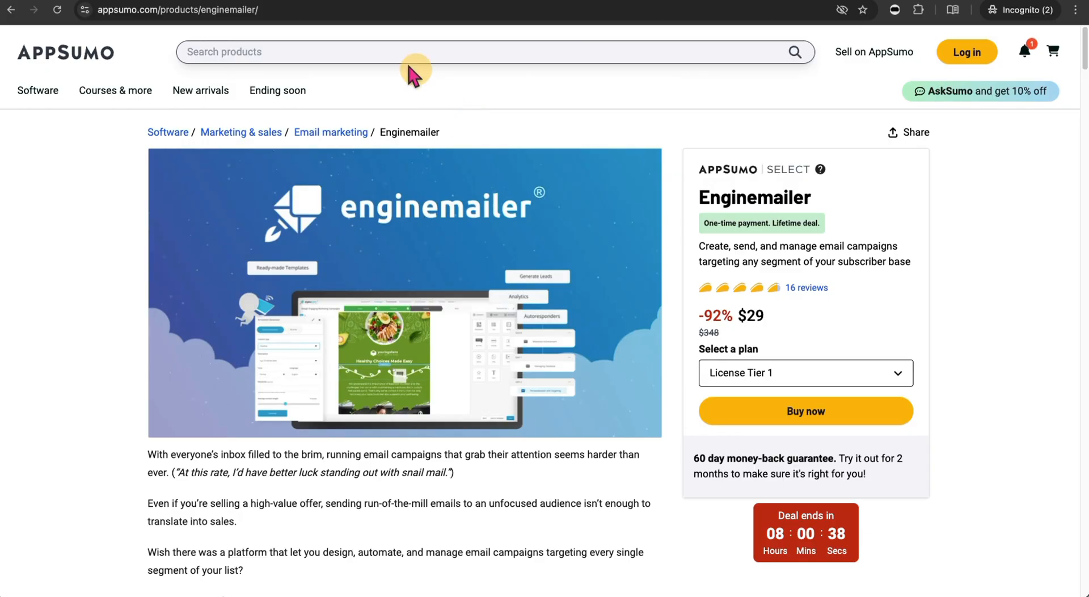
- Paste the AppSumo Enginemailer product URL into Product Url and submit the draft form
drag(296, 10, 82, 17)
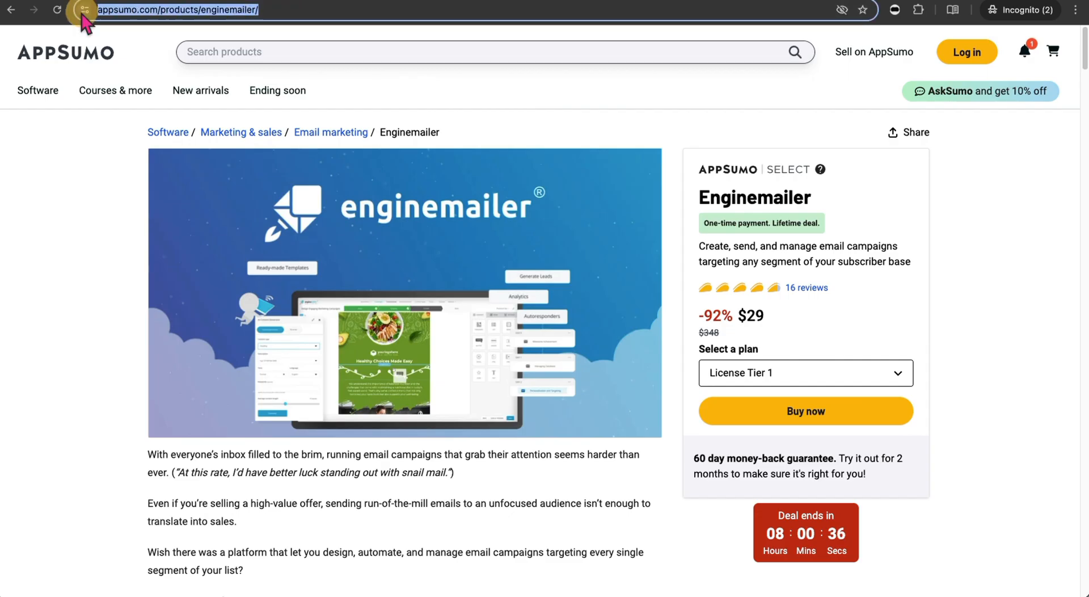
key(ctrl+Tab)
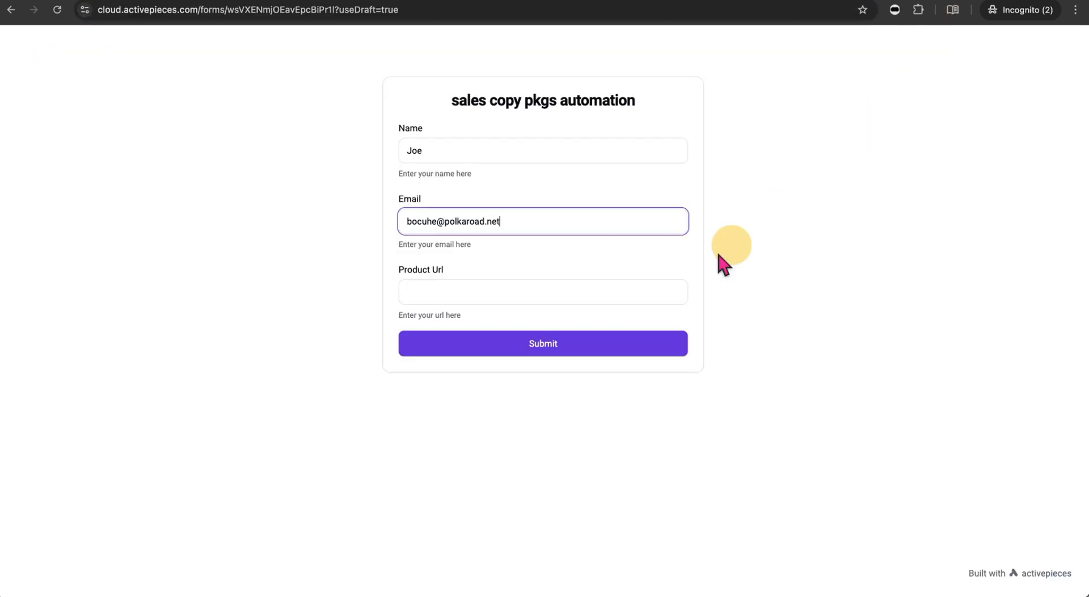
click(594, 288)
key(super+v)
click(795, 287)
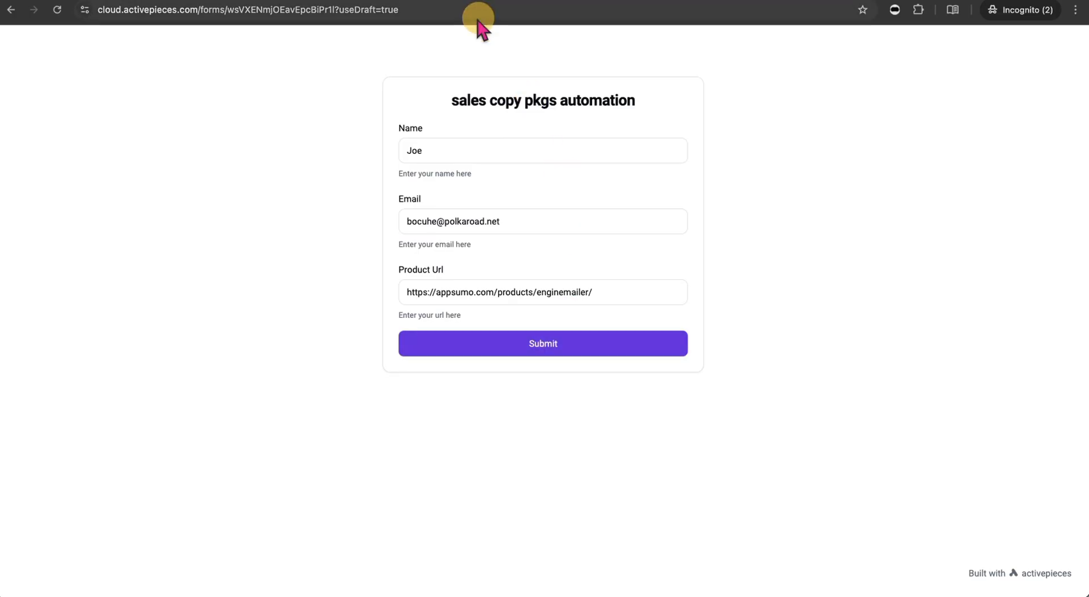
click(488, 1)
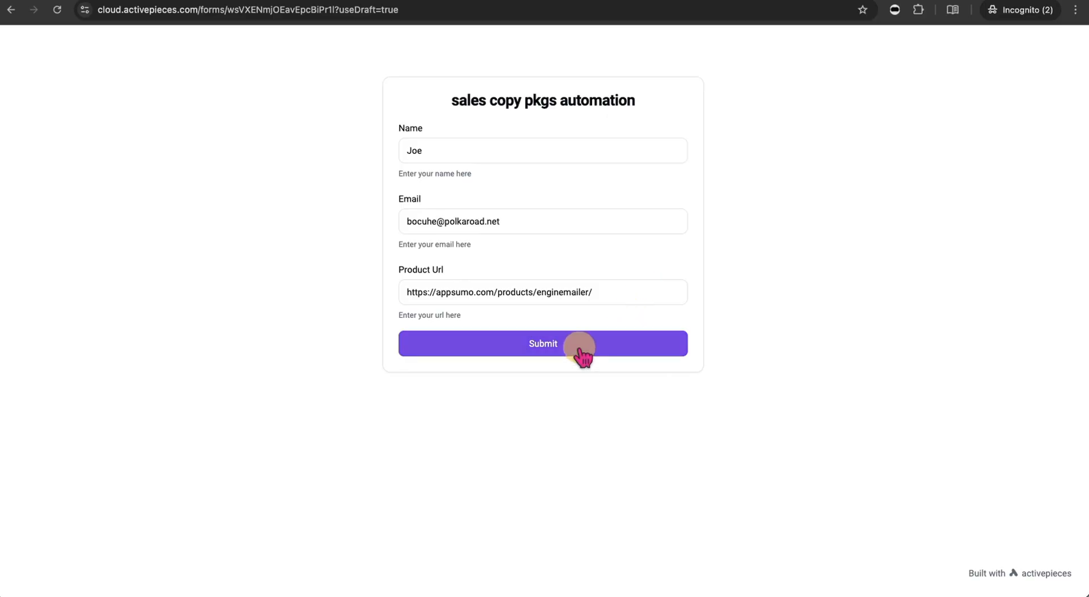
click(579, 349)
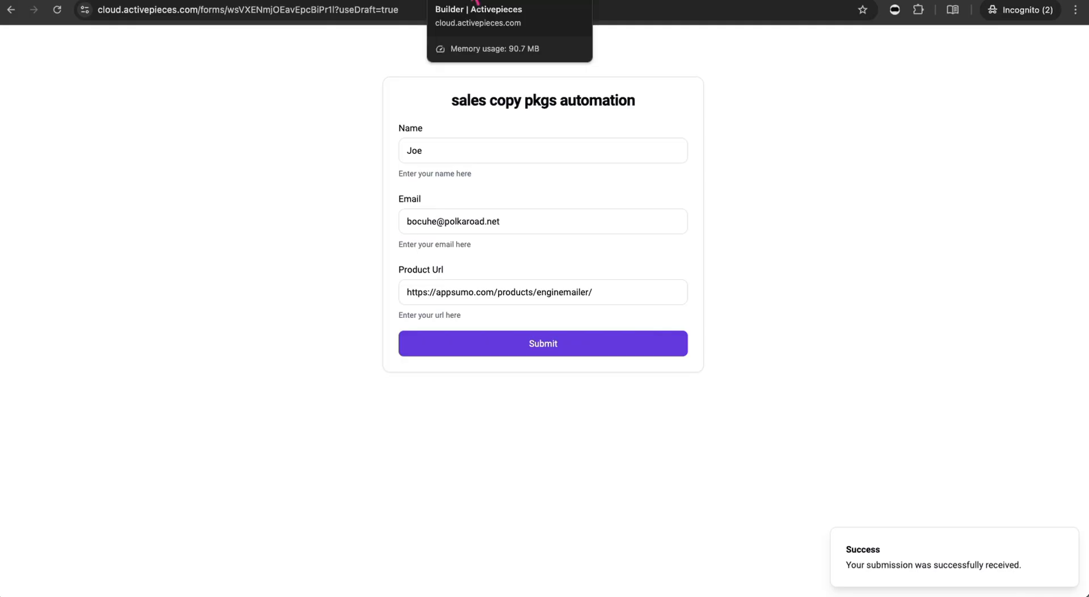
click(475, 0)
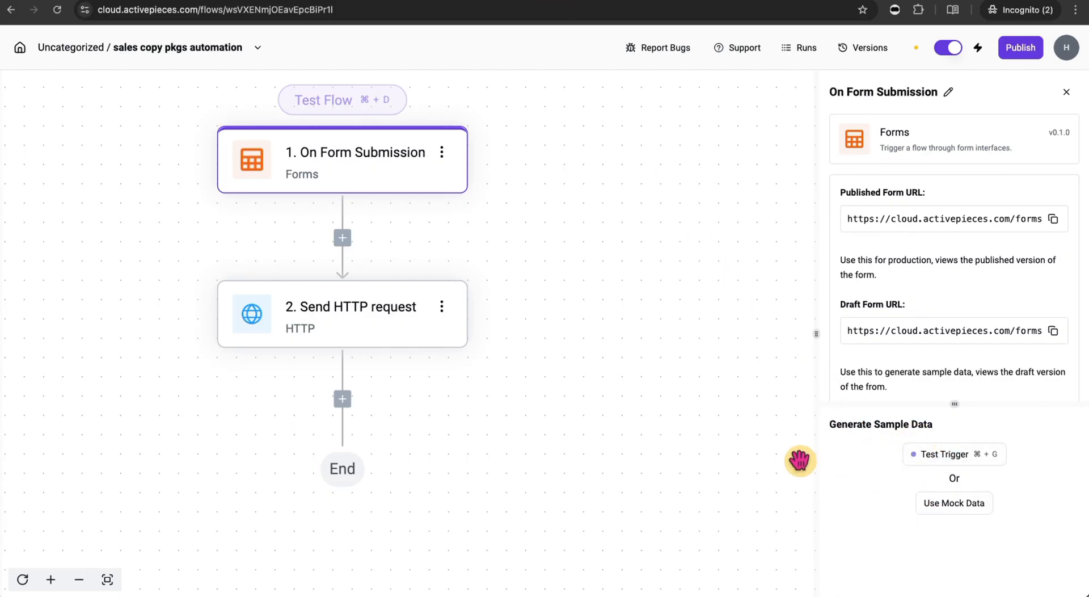
- Retest the form trigger with a resubmitted form, then enlarge the panels to show its Name, Email and Product Url sample output
scroll(948, 340, down, 10)
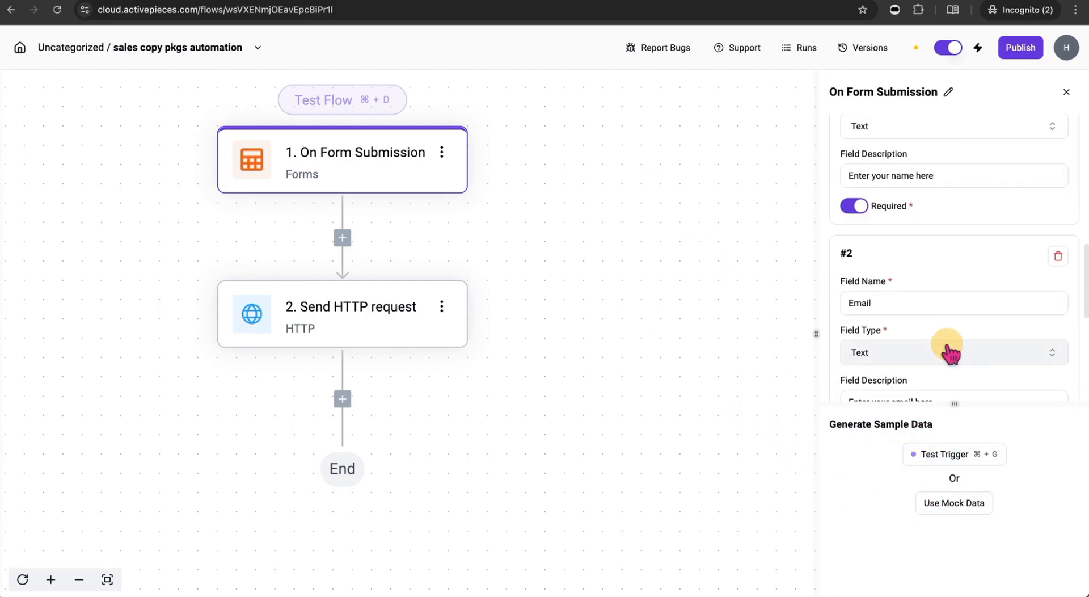
scroll(948, 352, down, 2)
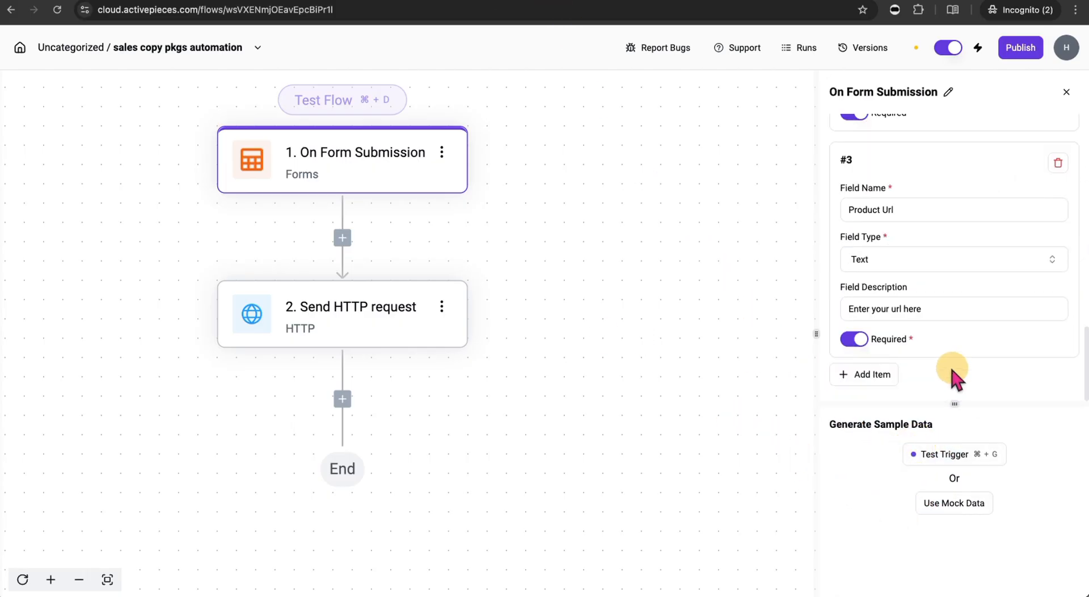
click(937, 458)
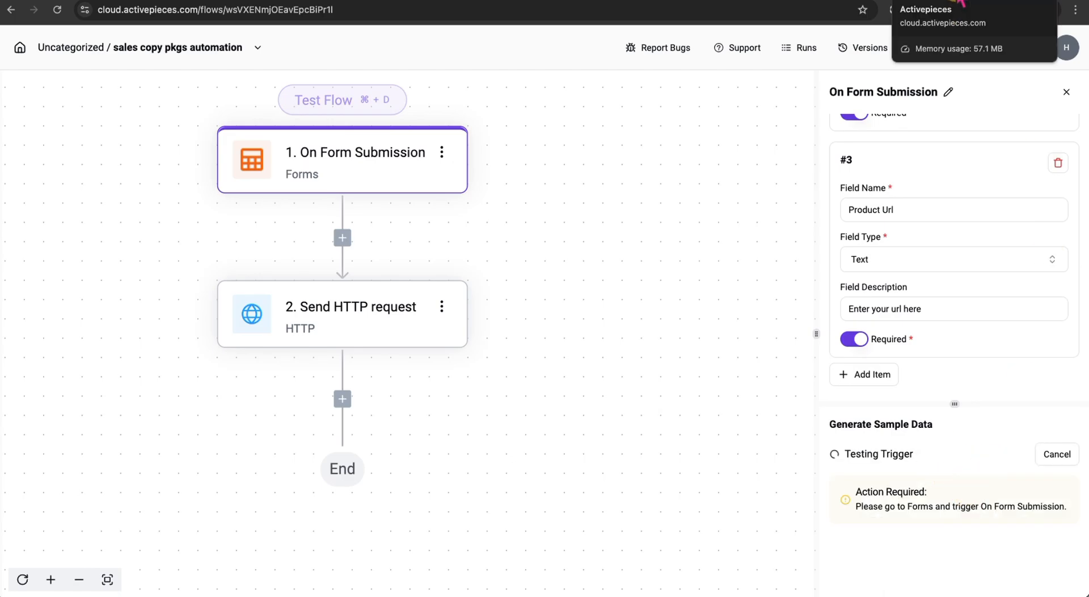
click(663, 348)
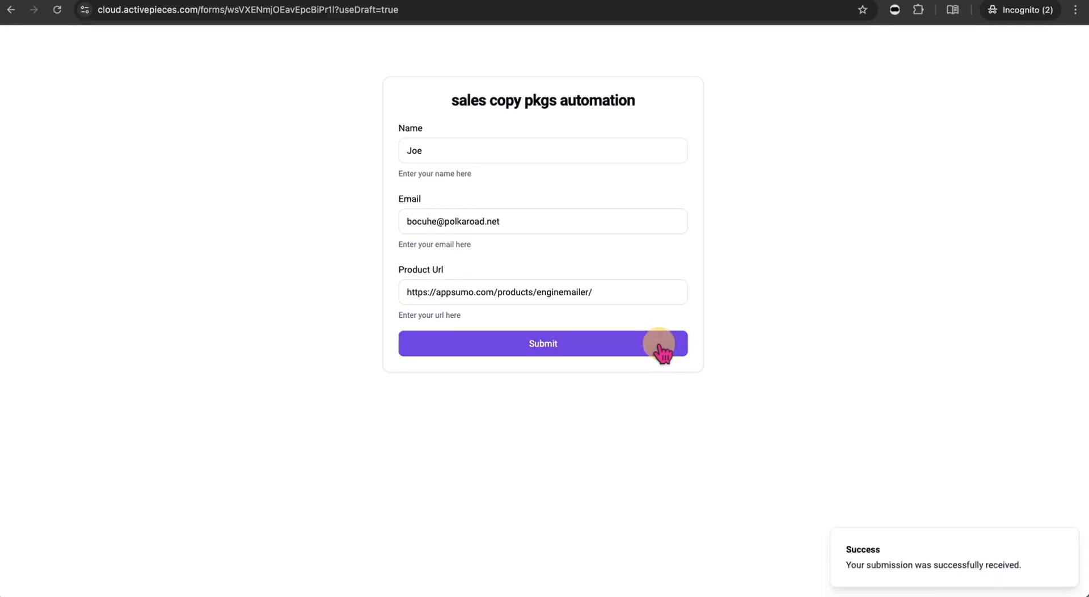
click(495, 1)
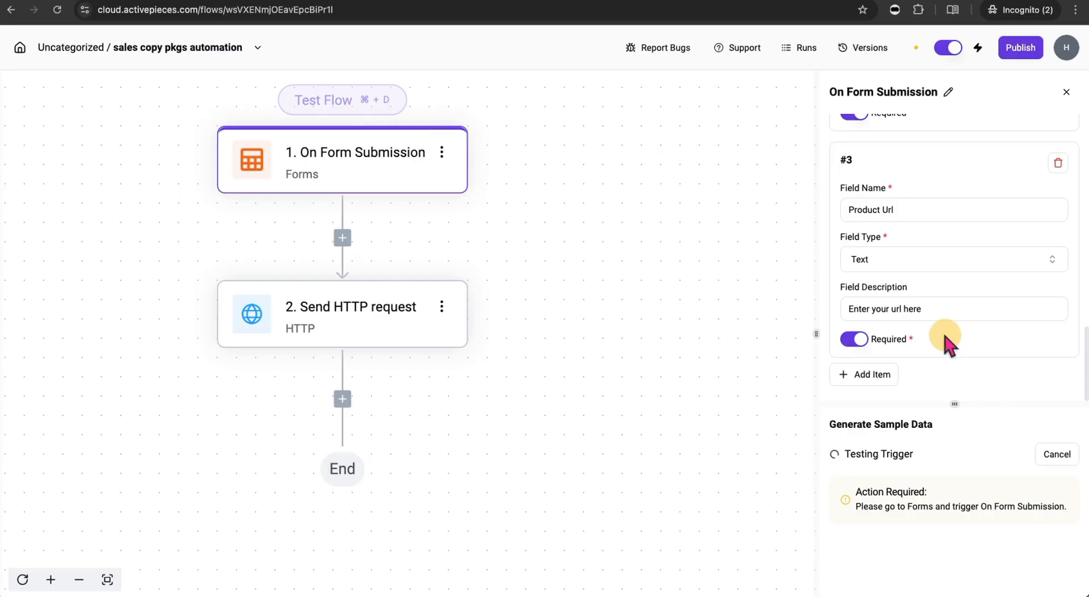
scroll(965, 460, down, 2)
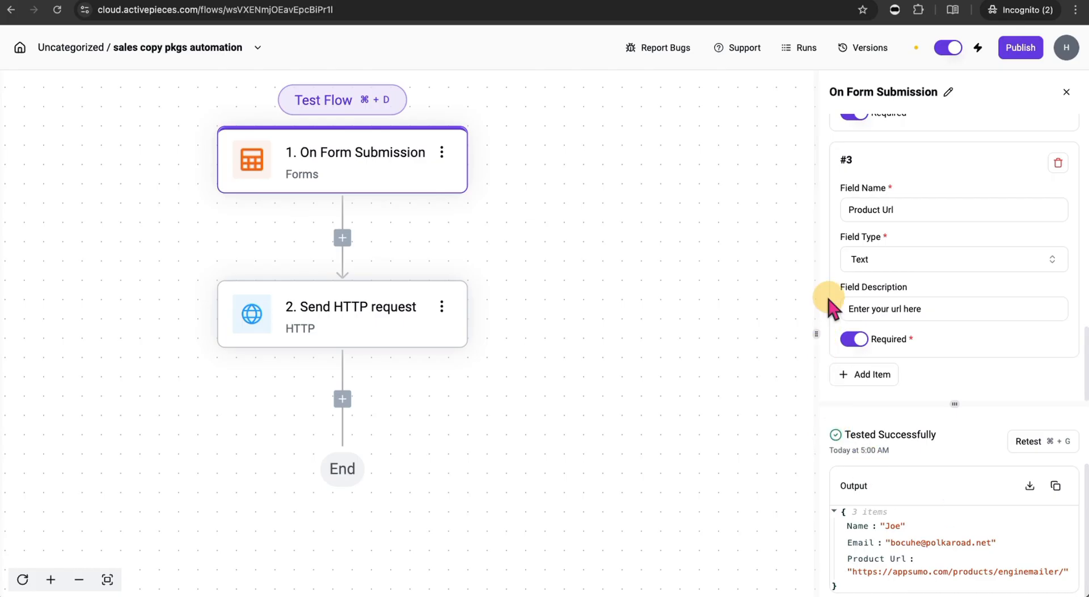
drag(817, 335, 623, 297)
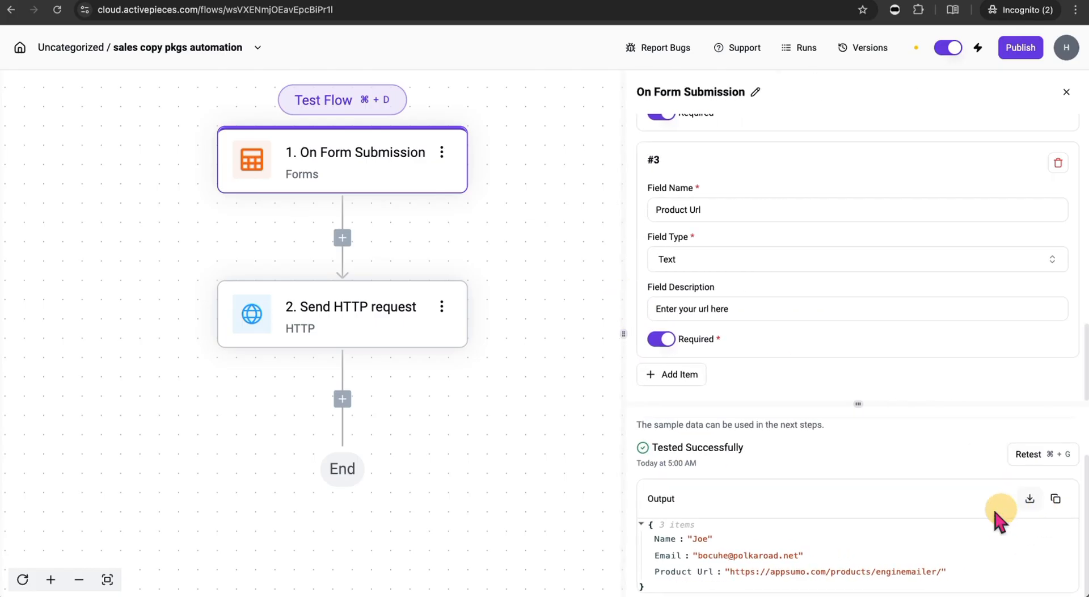
drag(862, 401, 858, 195)
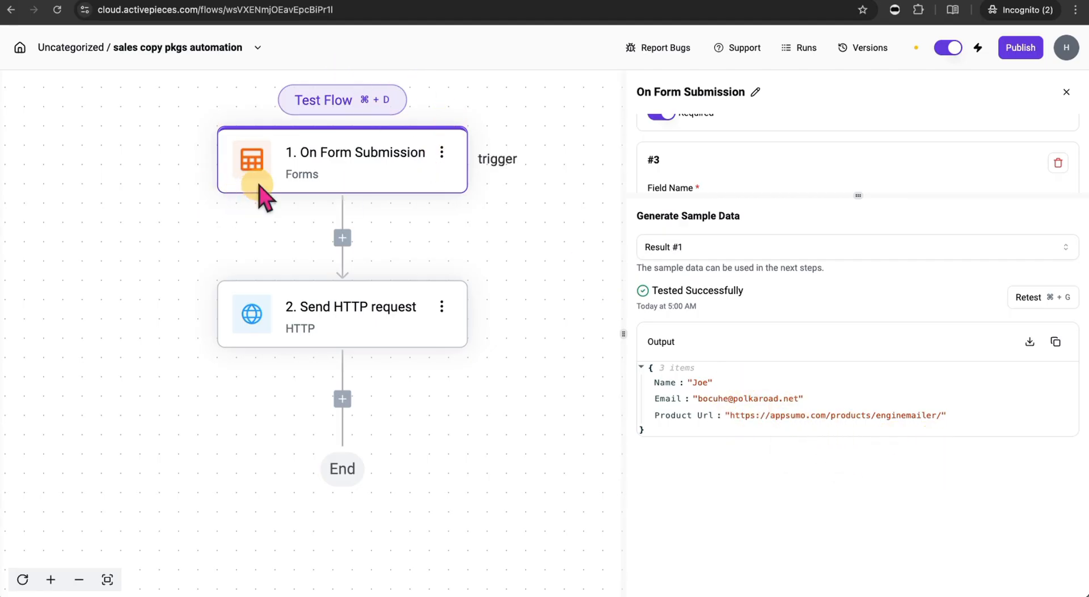
- Set the HTTP request's first query-parameter value to the On Form Submission Email field
click(377, 320)
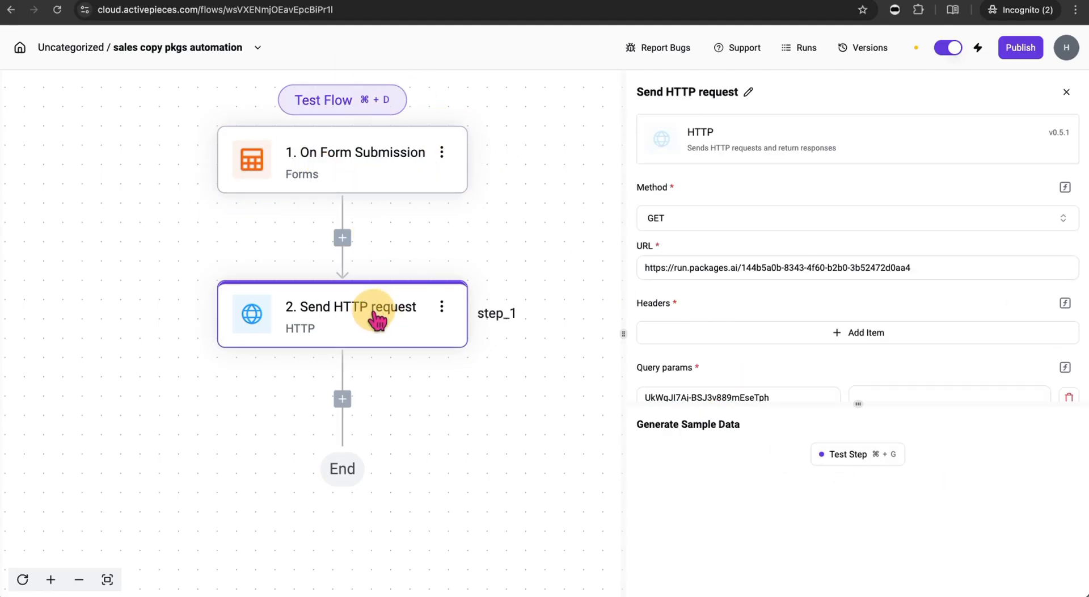
scroll(862, 294, down, 5)
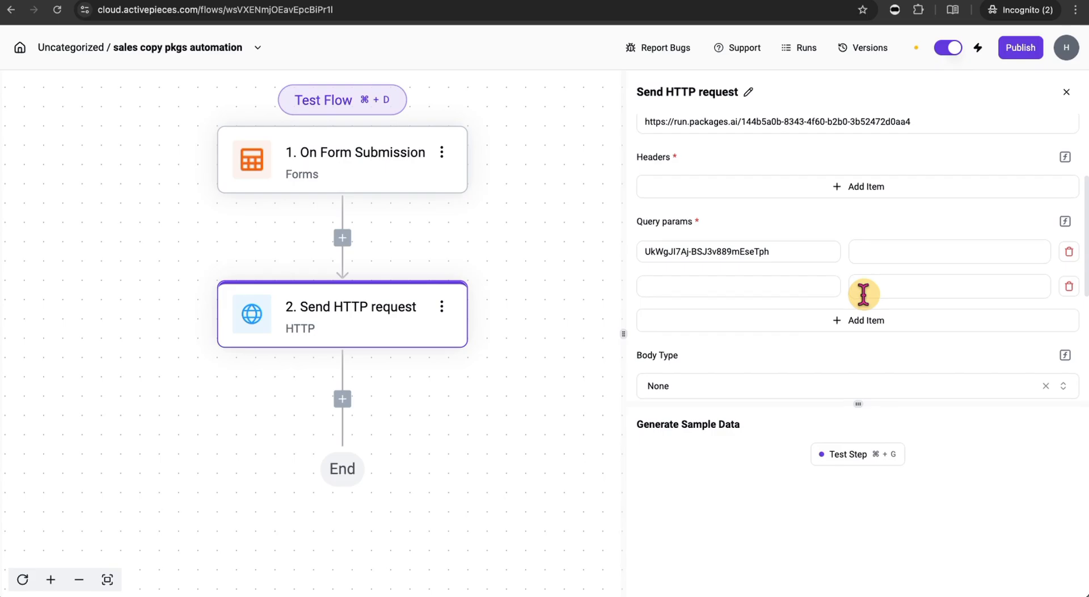
scroll(868, 300, up, 1)
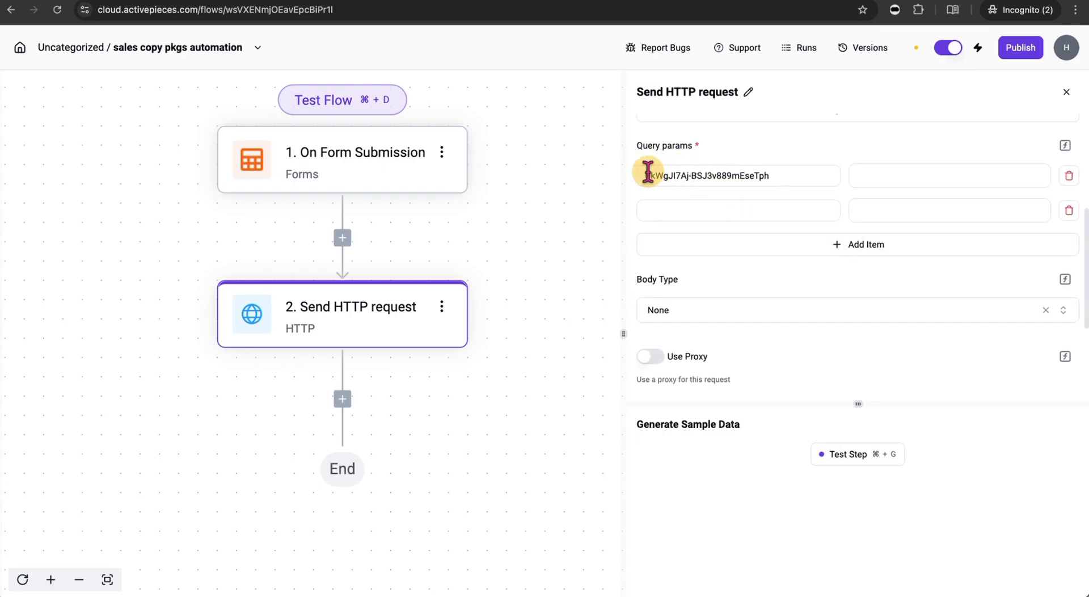
click(375, 1)
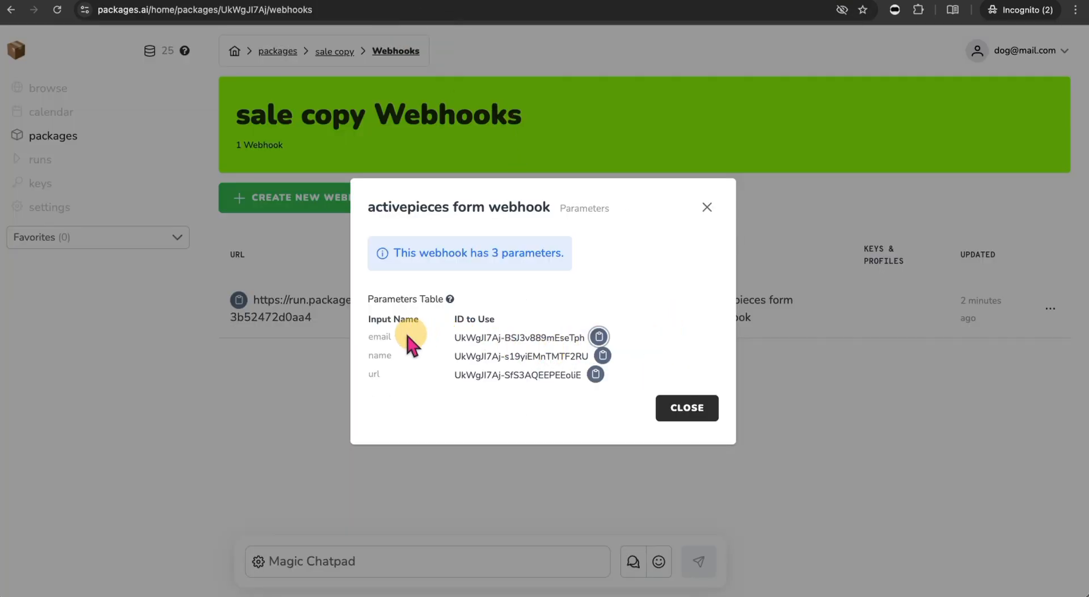
click(493, 1)
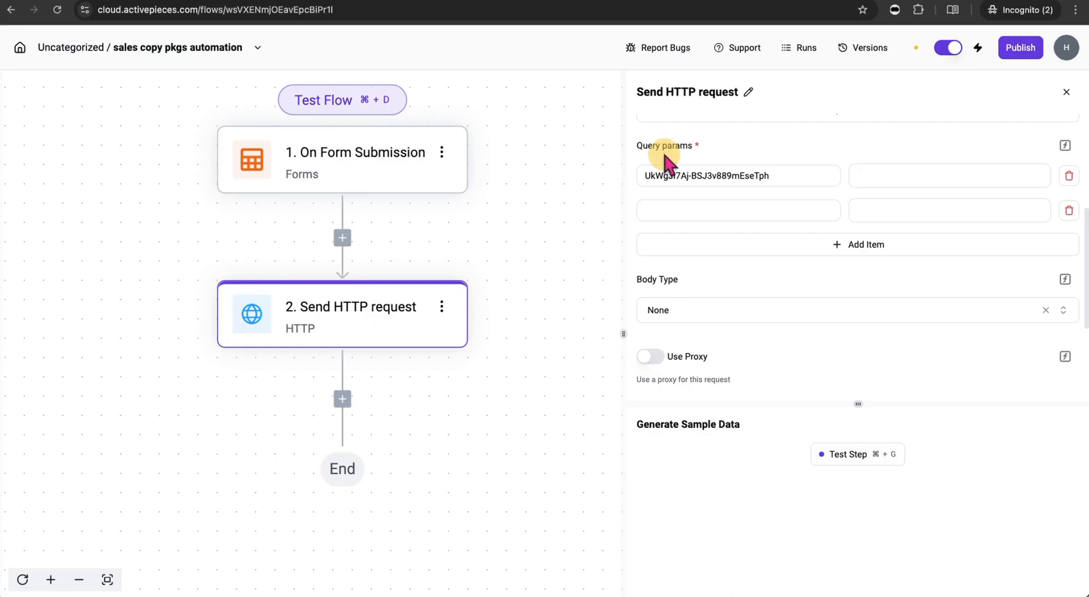
click(922, 176)
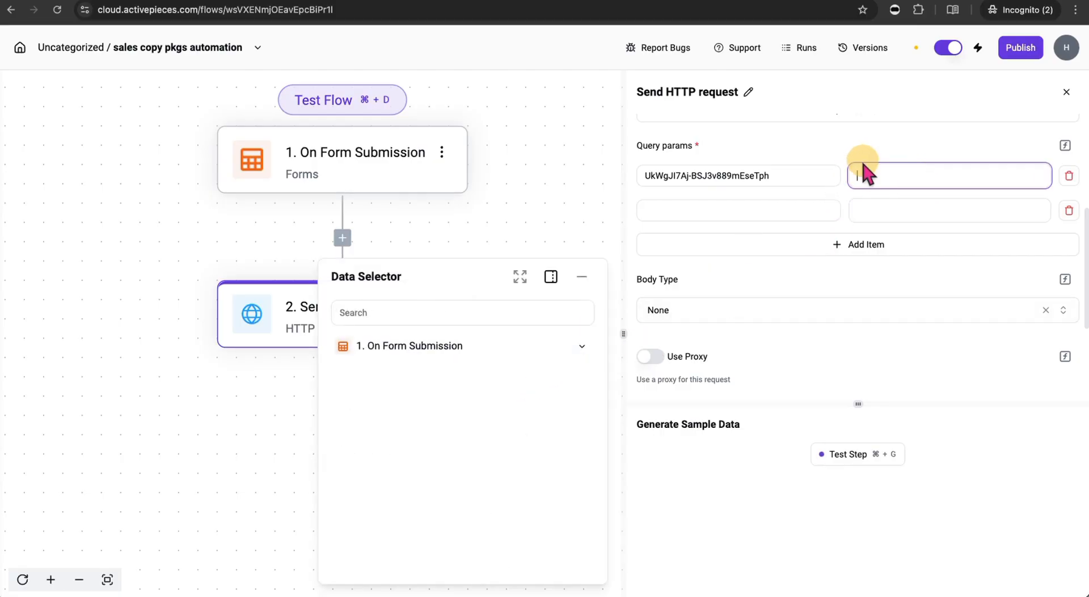
mouse_move(573, 360)
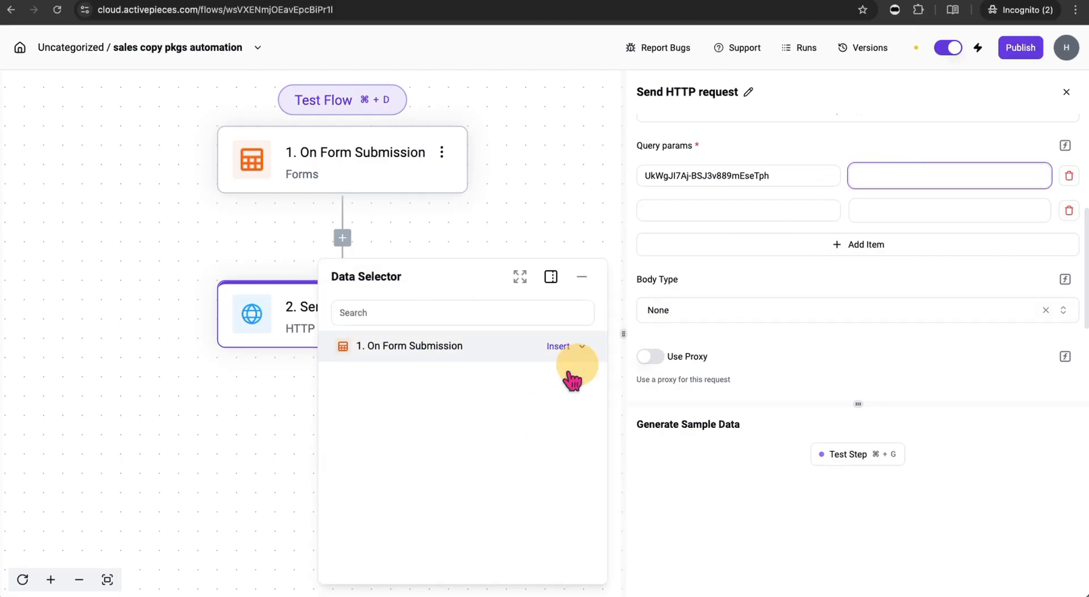
click(582, 347)
mouse_move(605, 445)
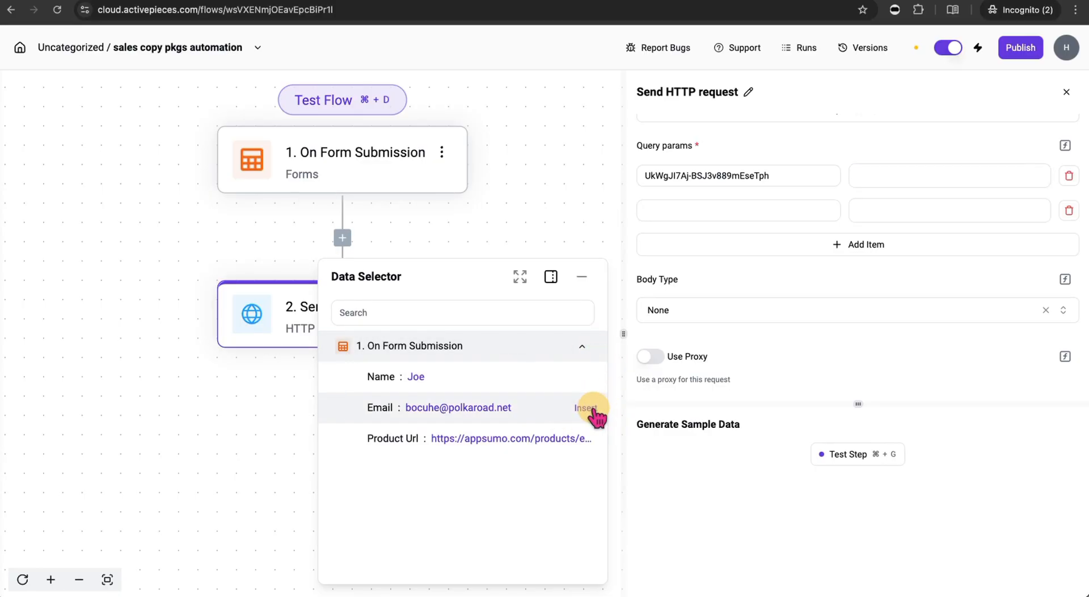
click(593, 411)
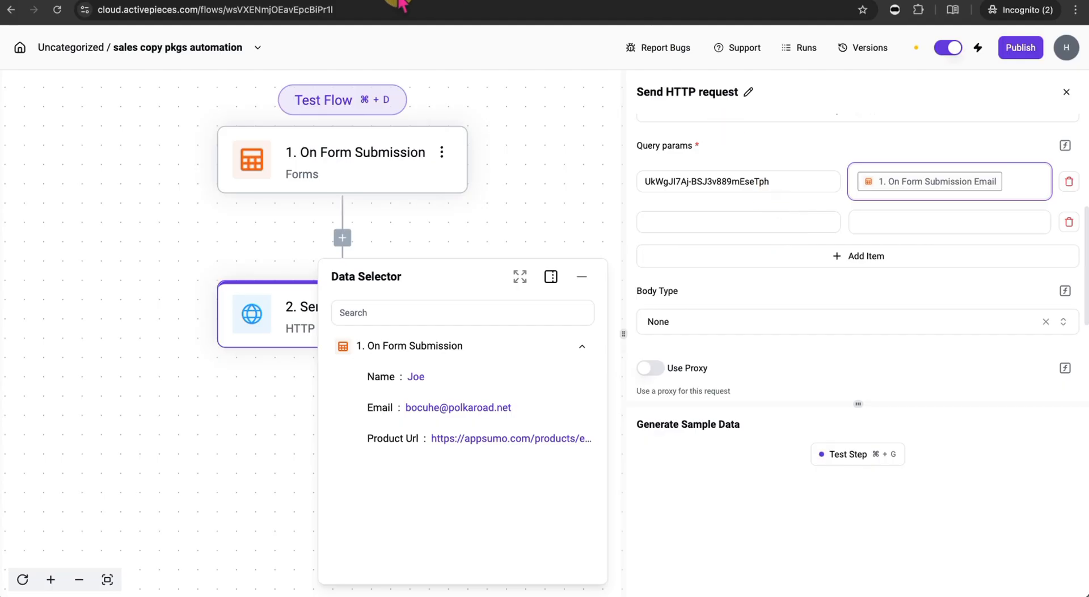
- Add a second query parameter keyed with Packages.ai's name input ID and valued with the form's Name
click(381, 2)
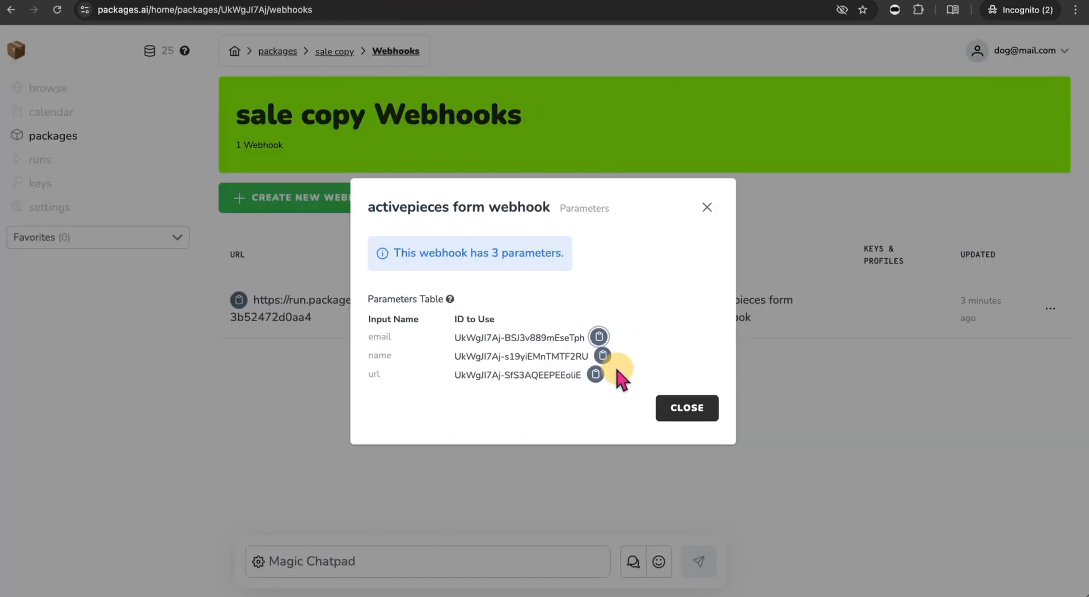
click(602, 355)
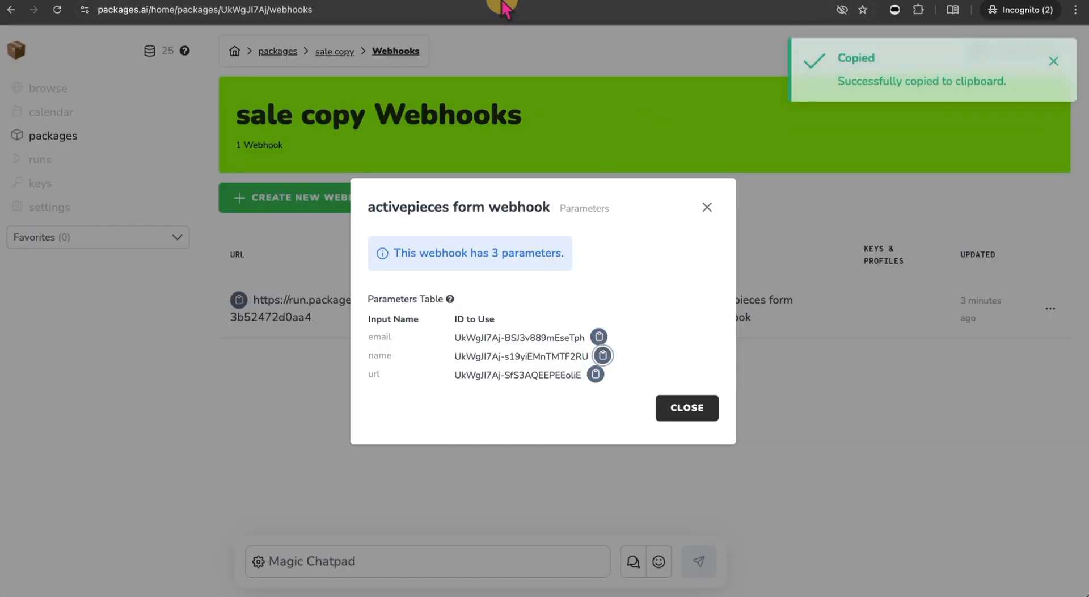
click(506, 5)
click(699, 221)
key(super+v)
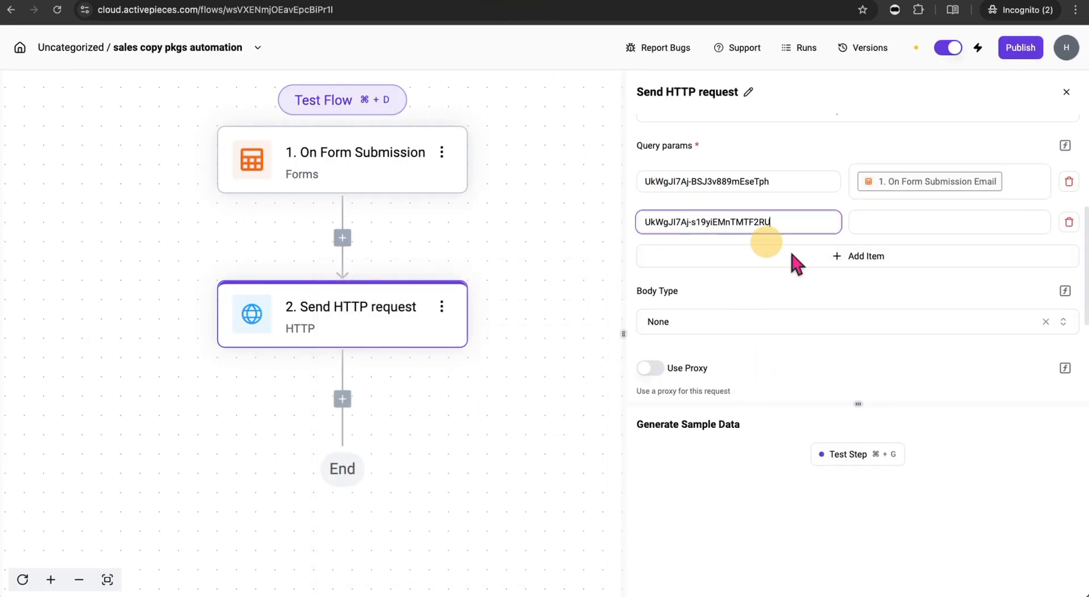
click(902, 219)
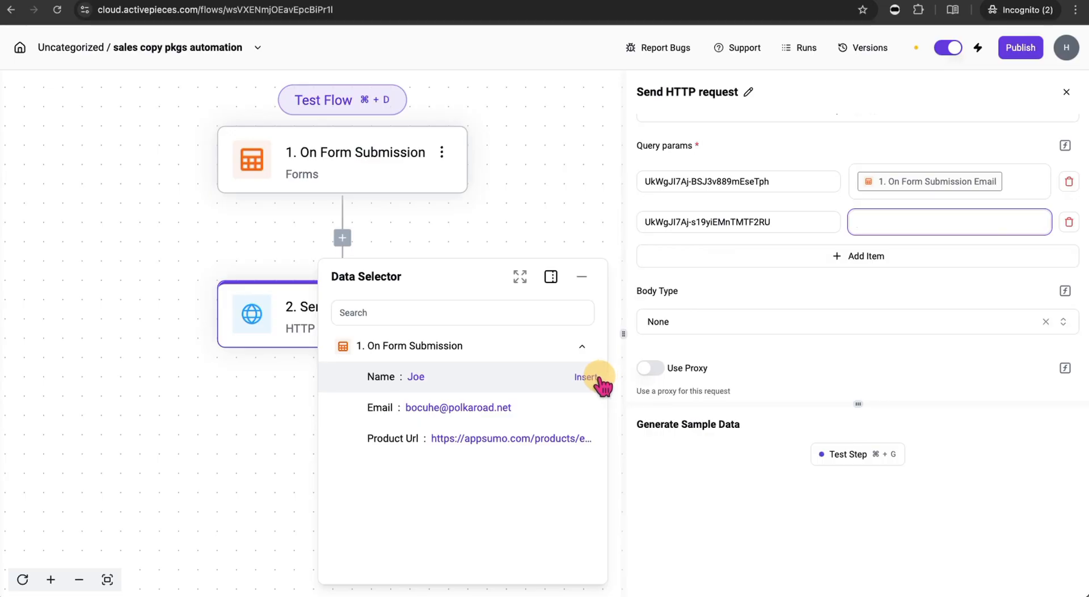
click(600, 385)
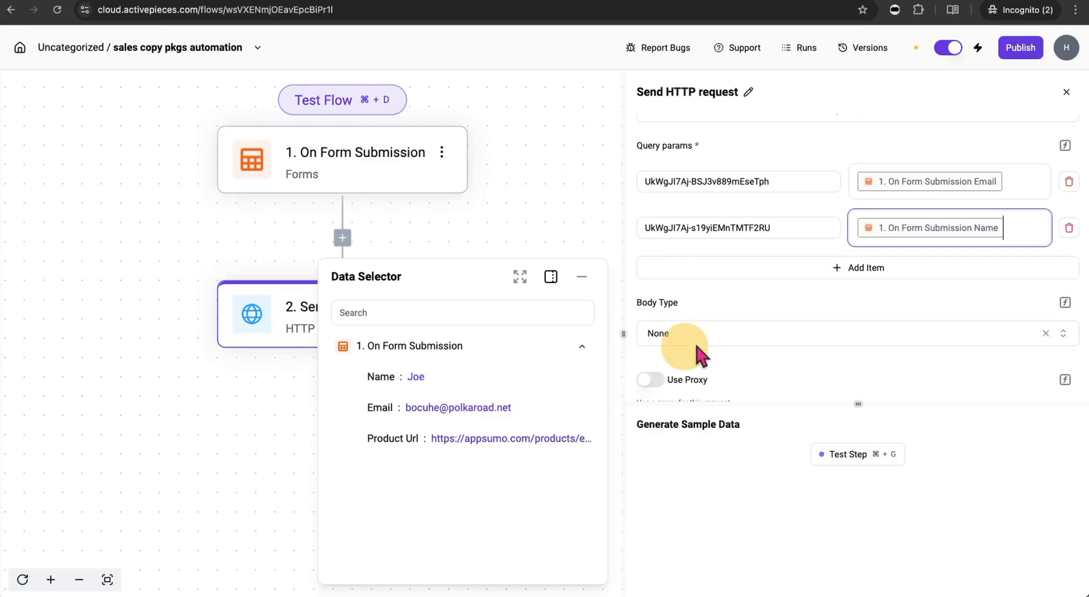
- Add a third query parameter keyed with the url input ID and valued with the form's Product Url
click(835, 275)
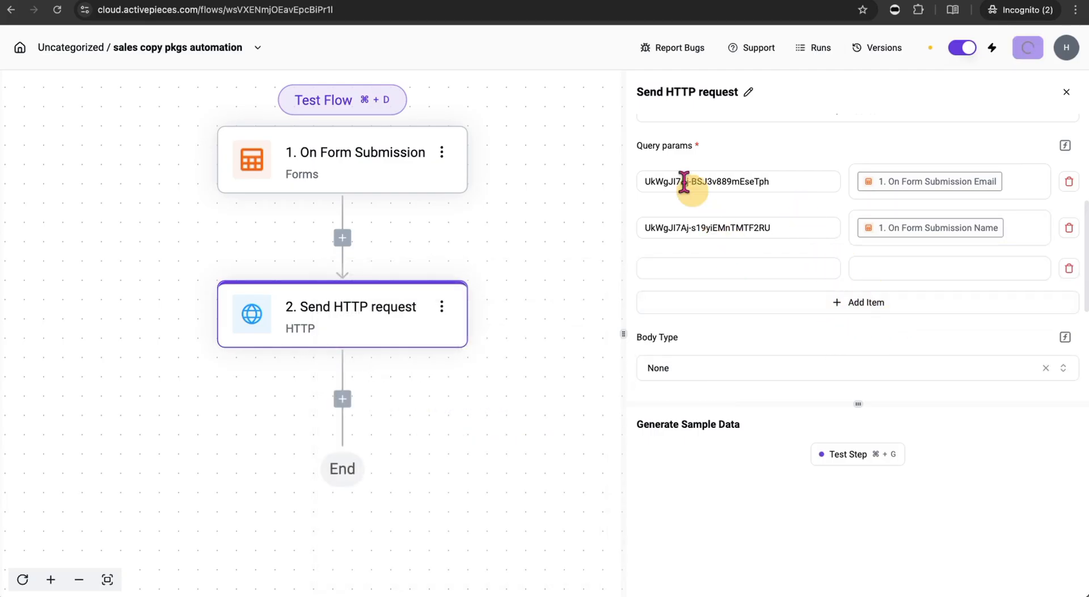
click(369, 1)
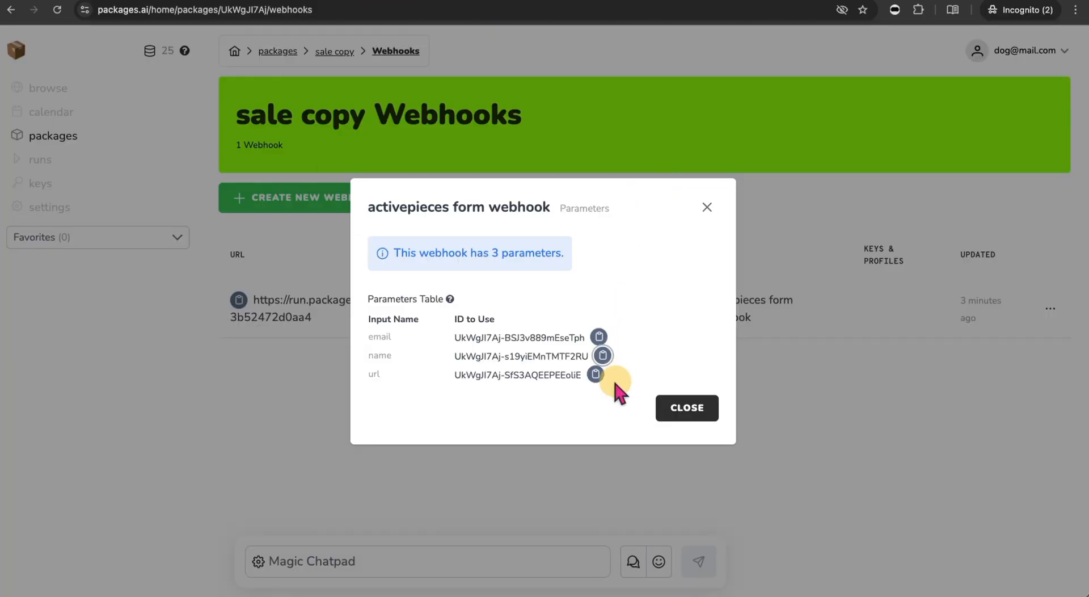
click(596, 374)
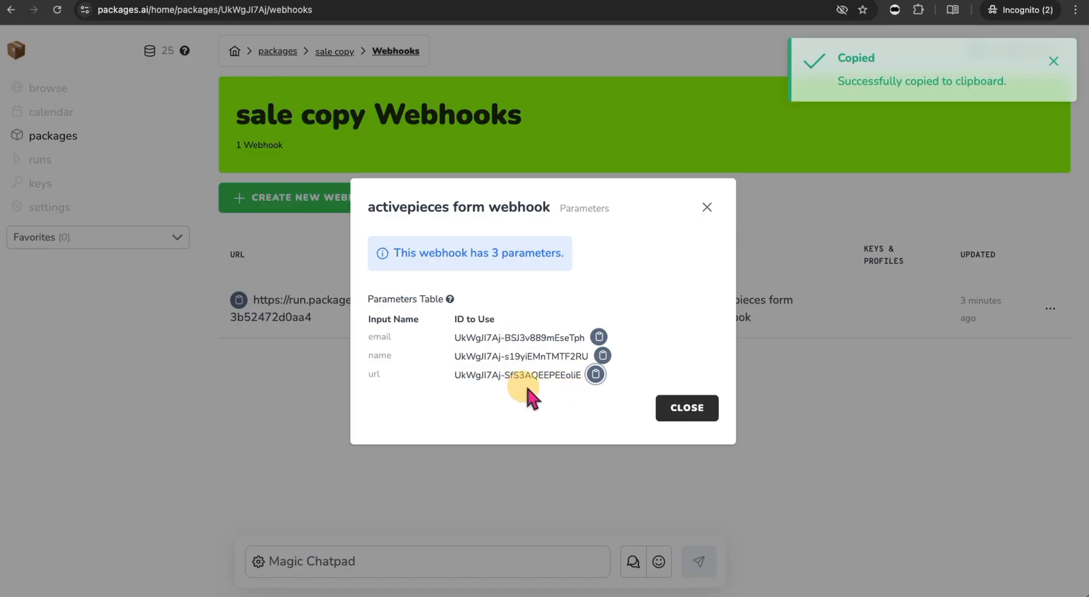
click(612, 7)
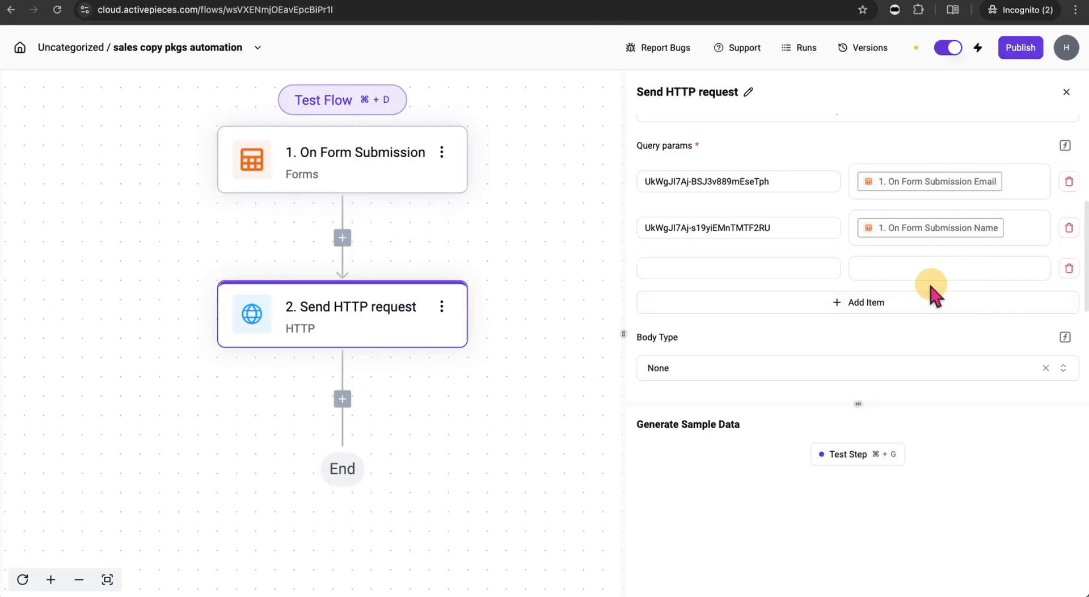
click(792, 268)
key(super+v)
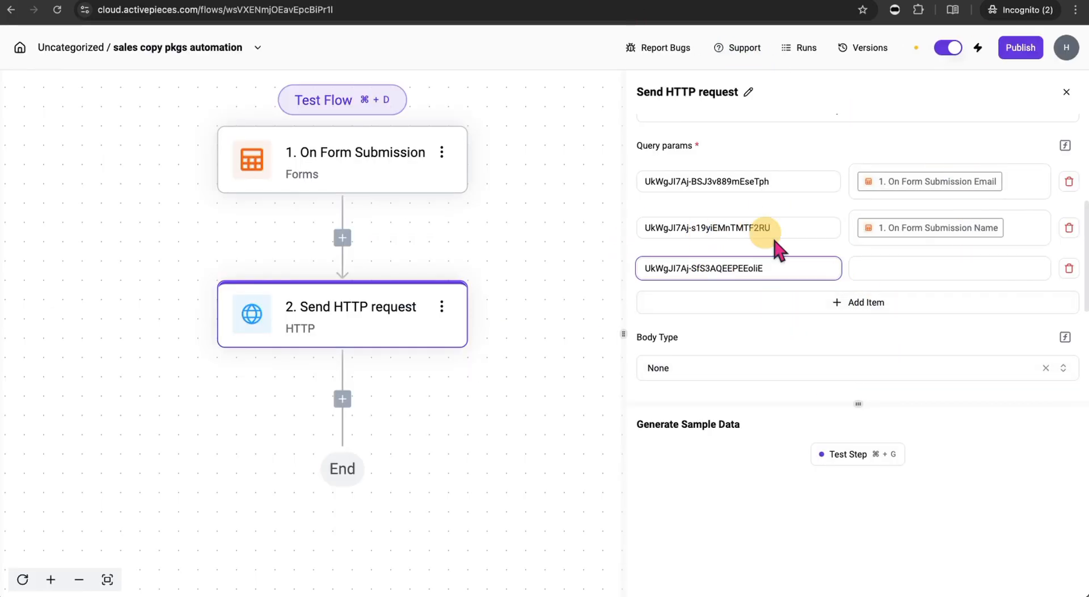
click(1006, 268)
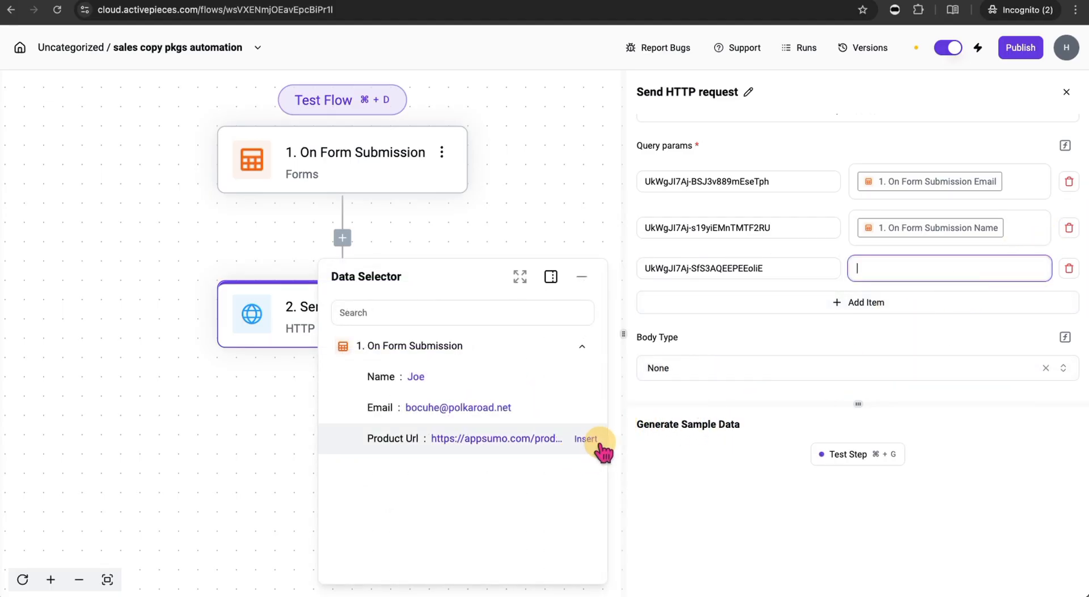
click(599, 446)
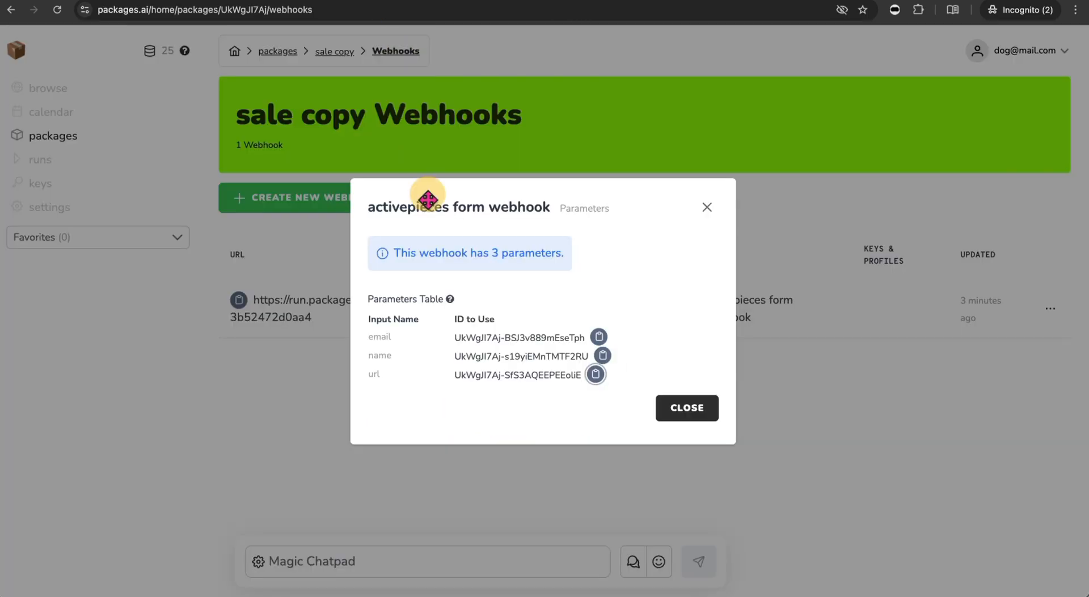
- Close the Packages.ai parameter list, review the finished Send HTTP request settings, and return to the webhooks page
click(595, 374)
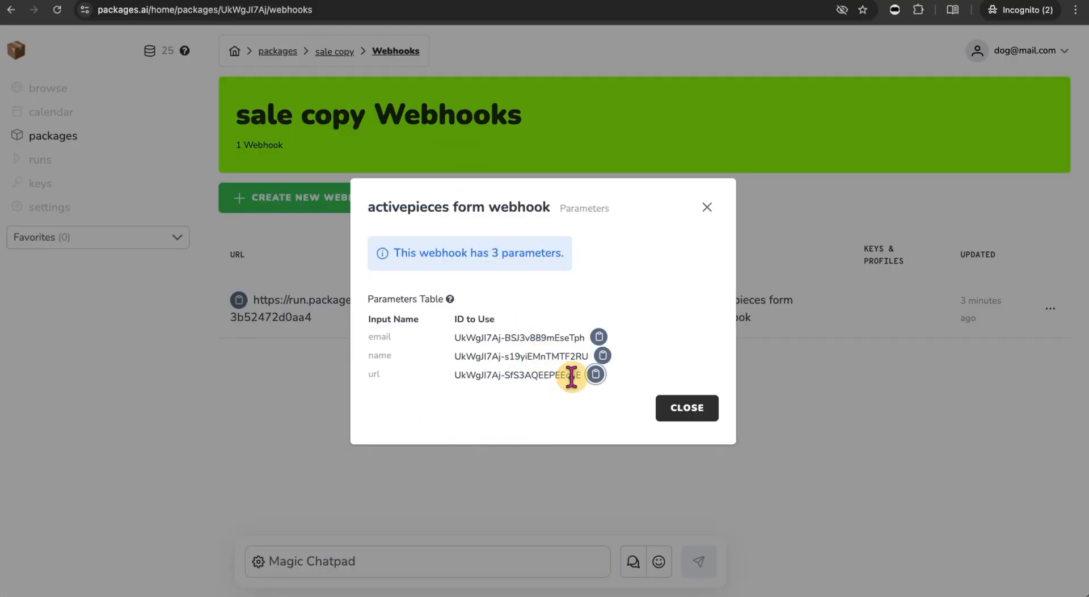
click(687, 409)
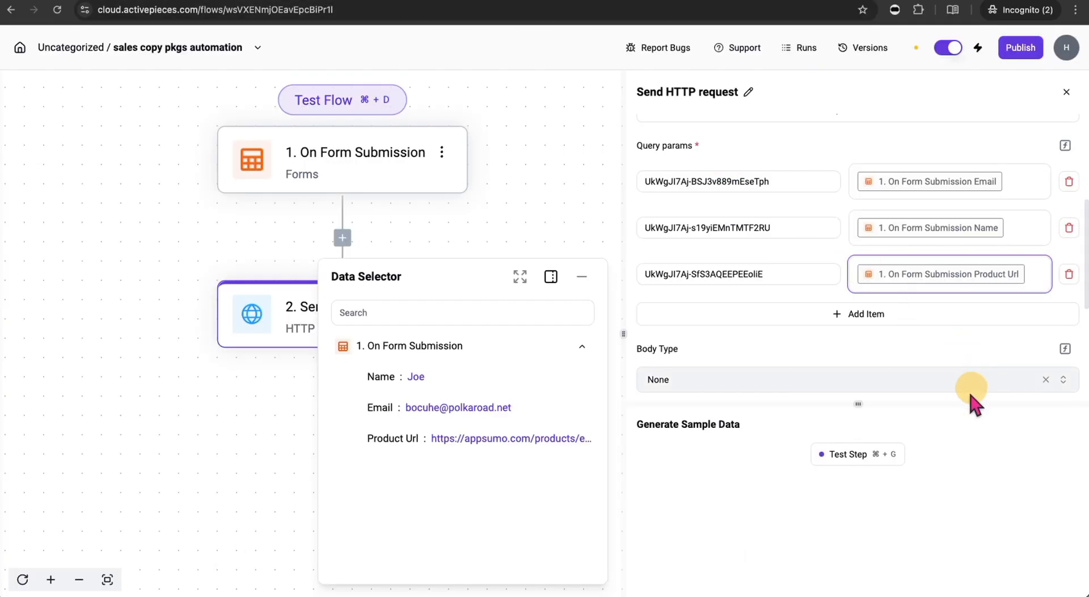
scroll(773, 326, down, 3)
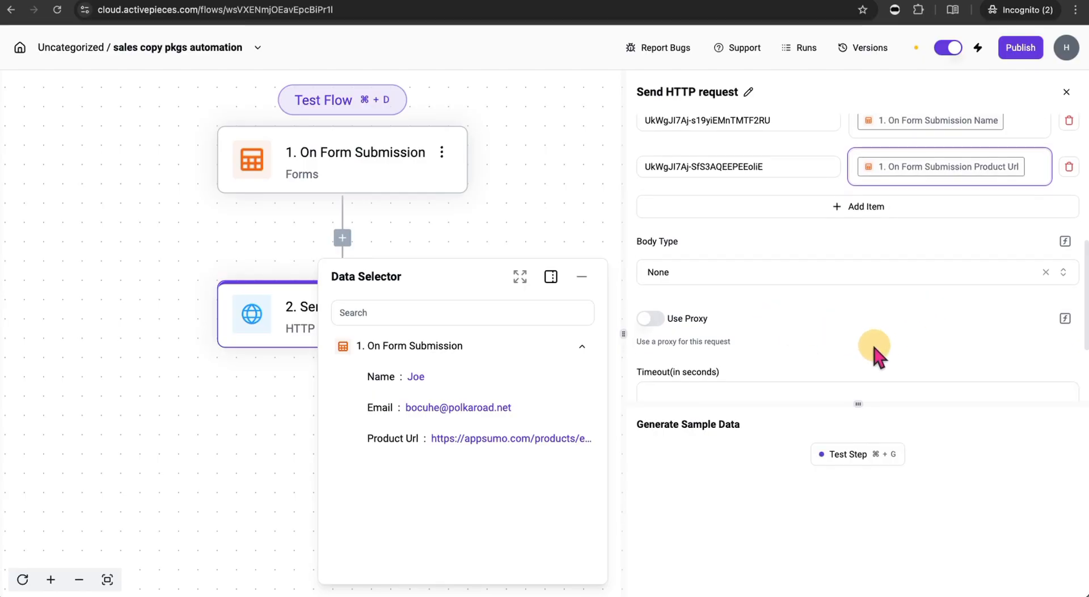
scroll(870, 349, down, 4)
scroll(799, 379, down, 1)
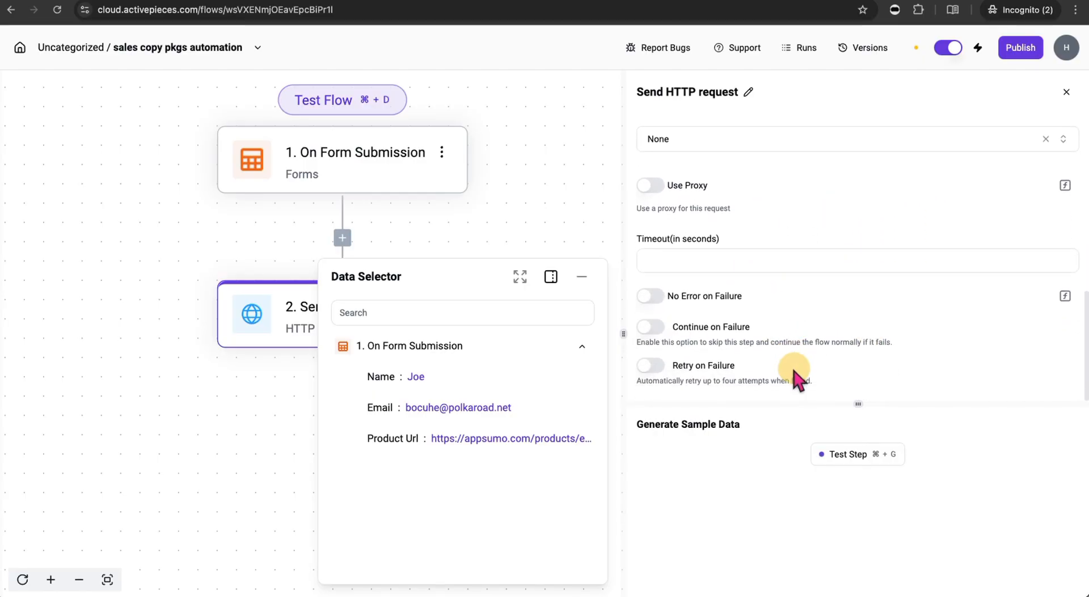
scroll(806, 352, up, 7)
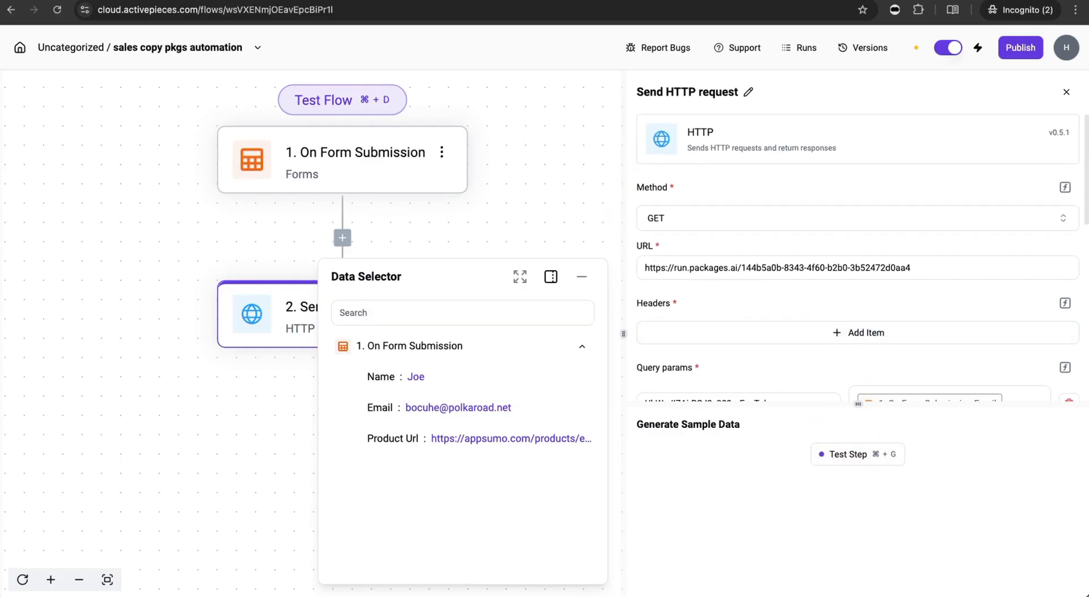
click(376, 1)
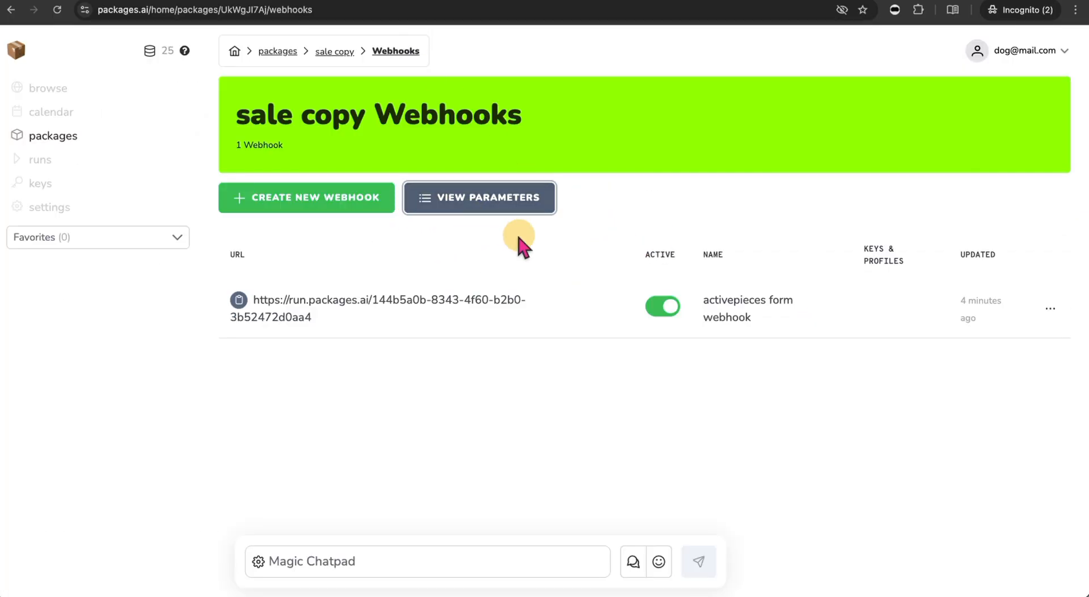
- Inspect the sale copy package's email, name, url, ai do work and result nodes
click(332, 51)
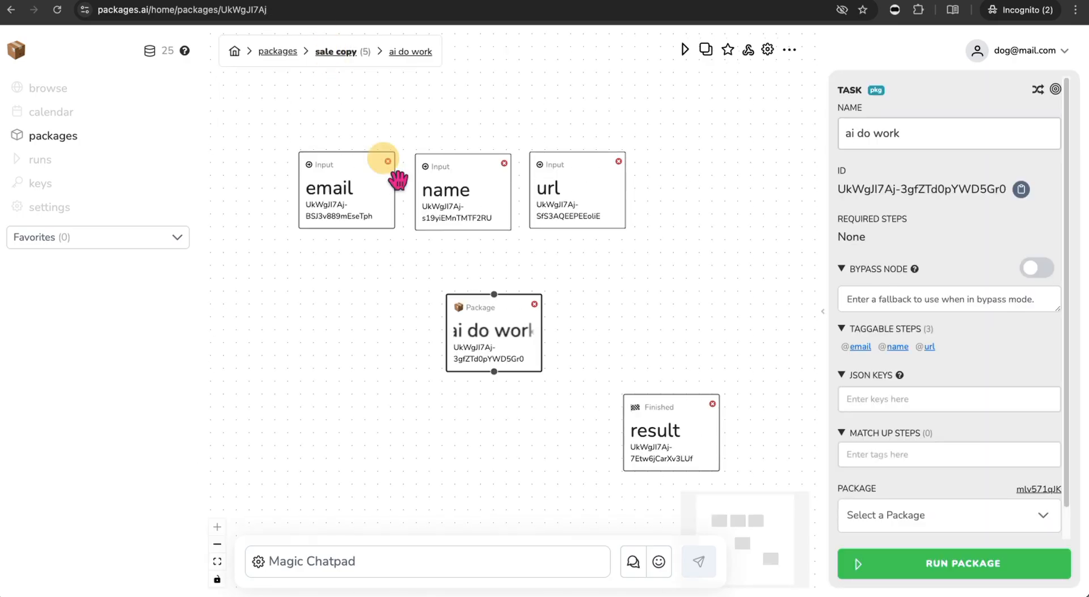
click(369, 190)
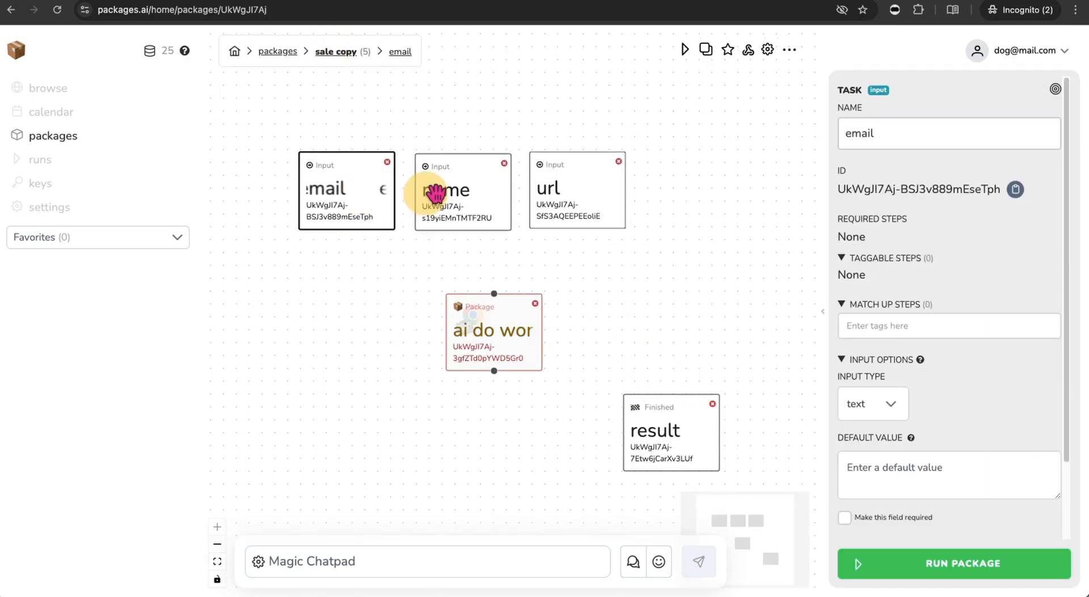
click(462, 188)
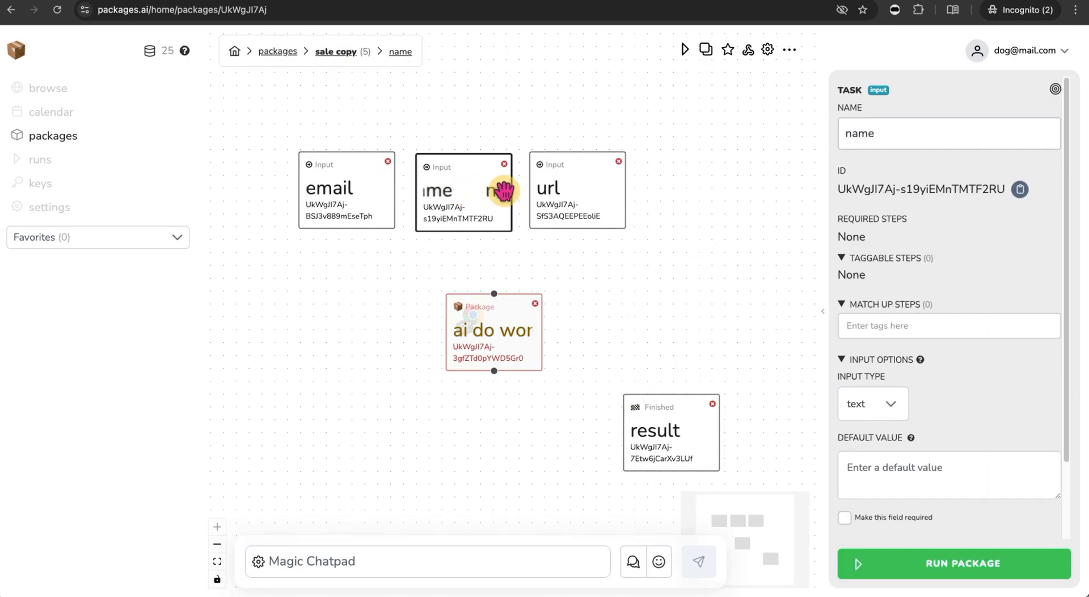
click(583, 196)
click(486, 341)
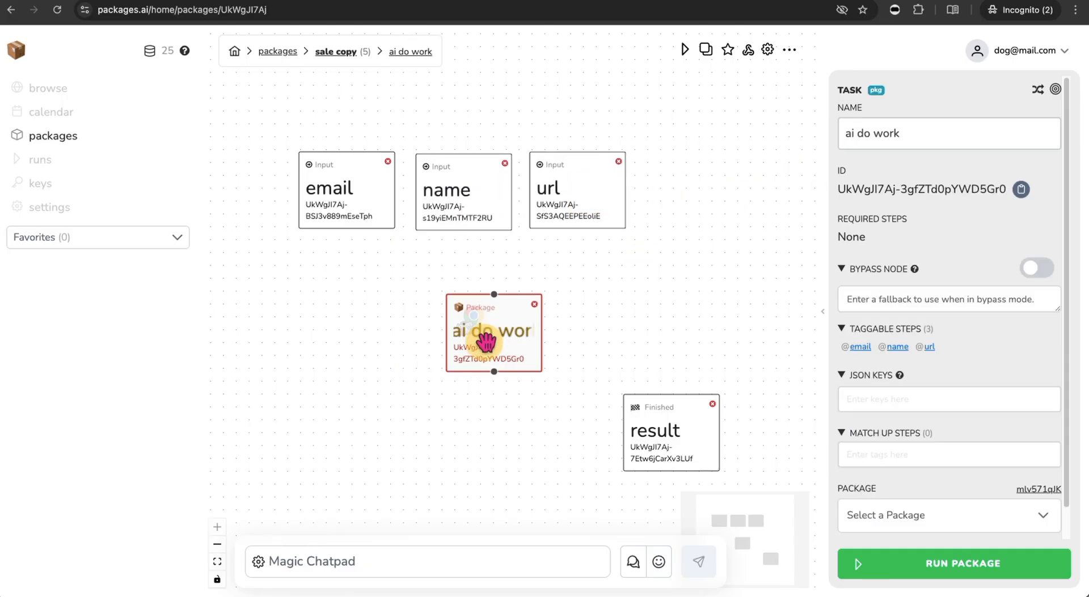
scroll(942, 388, down, 1)
scroll(942, 388, down, 3)
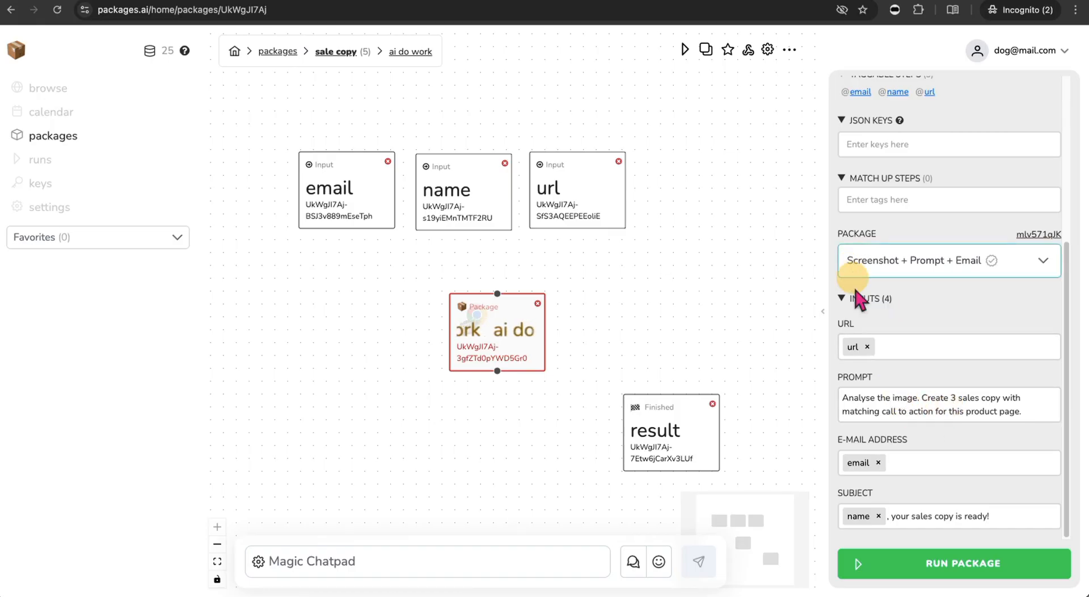
click(683, 433)
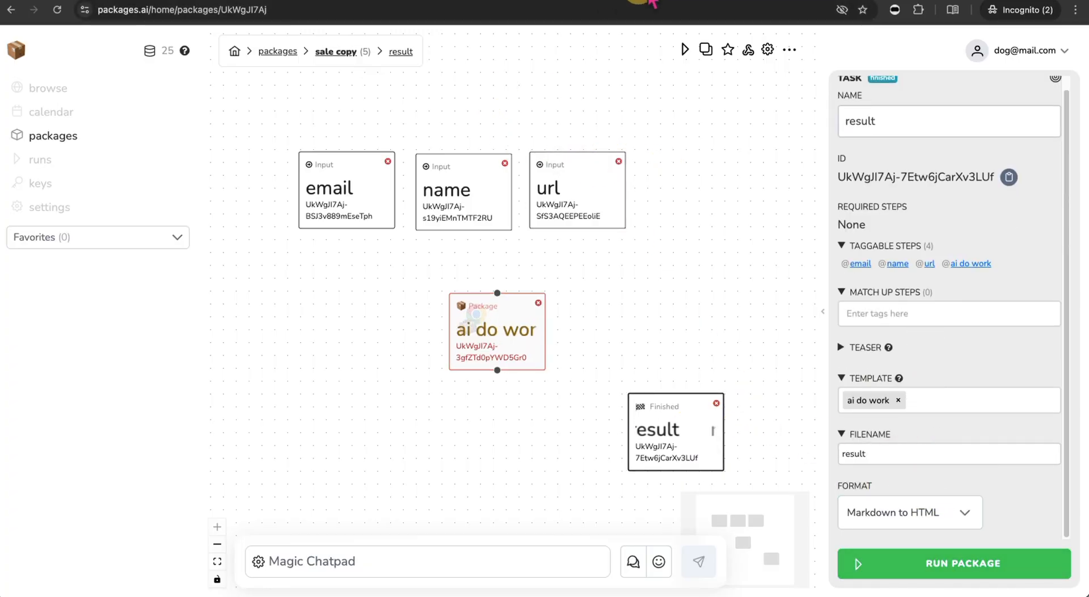
click(476, 2)
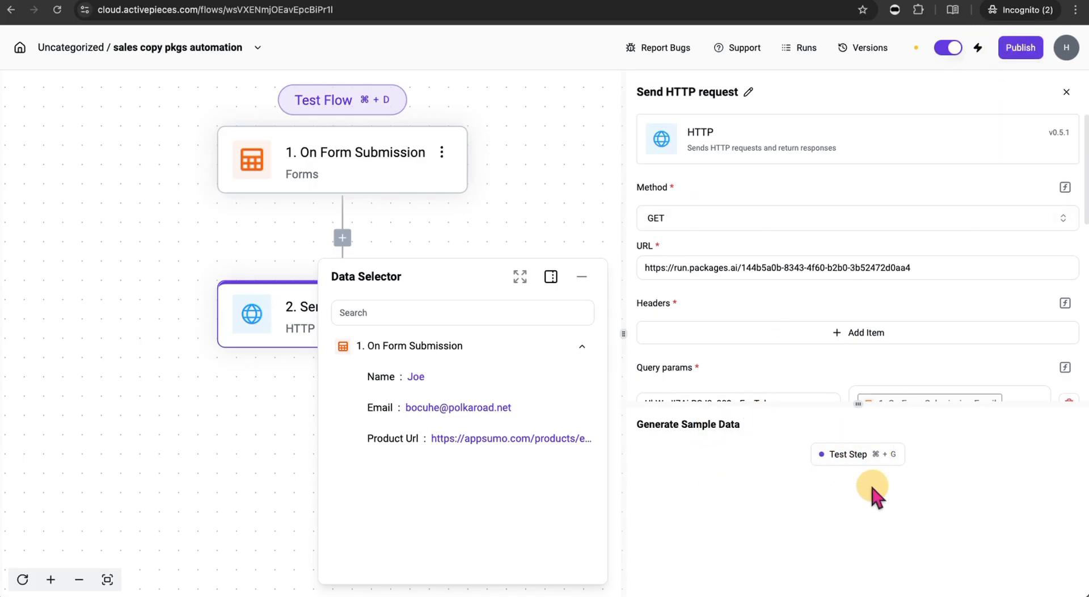
- Test the Send HTTP request step, confirm status 200, and check that Packages.ai started a run
click(858, 455)
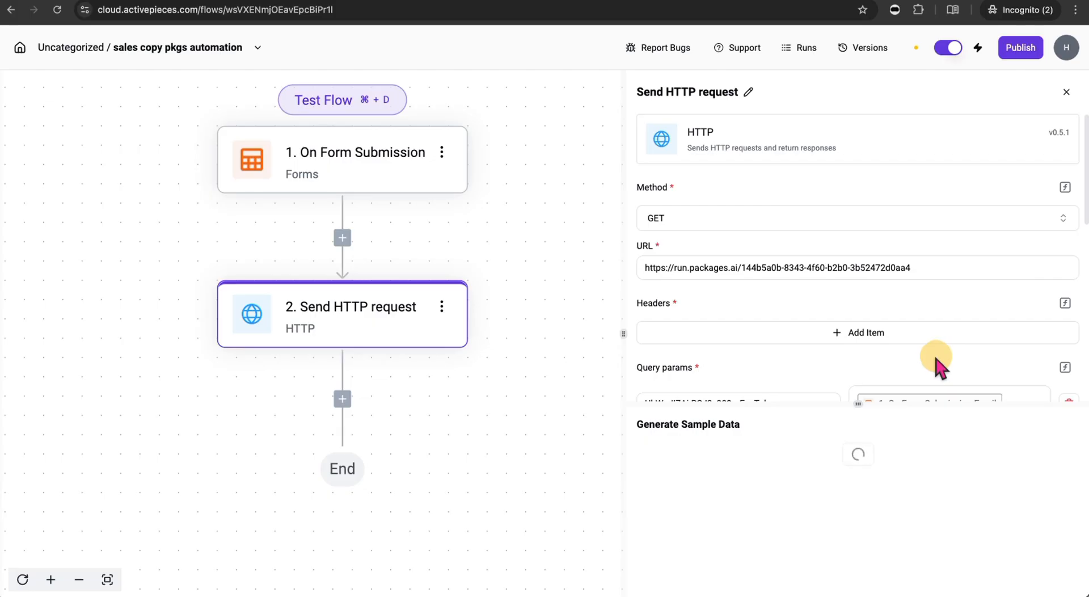
drag(862, 403, 883, 305)
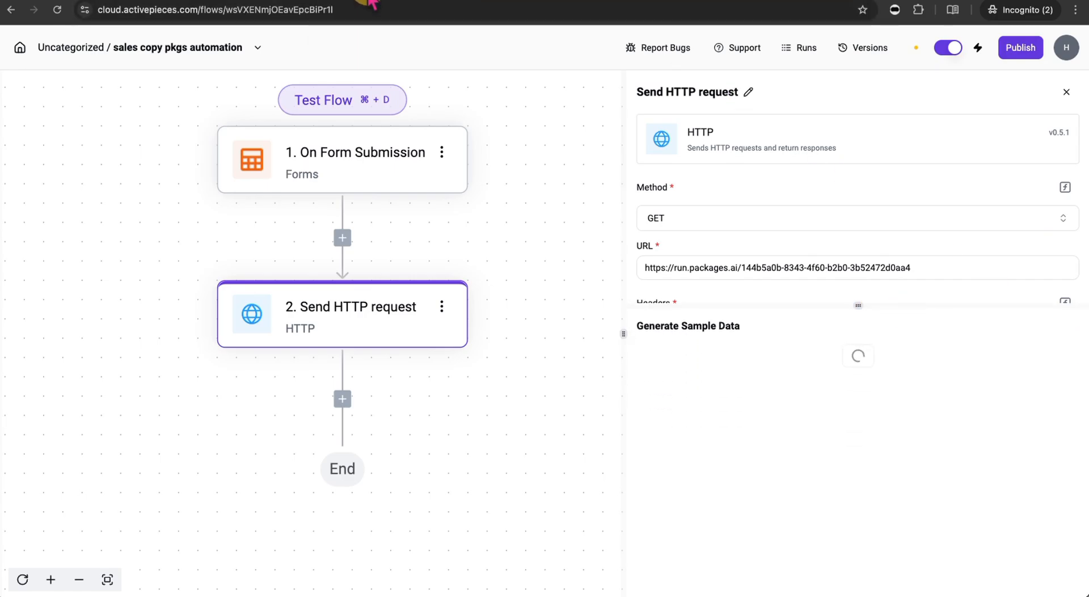
click(371, 3)
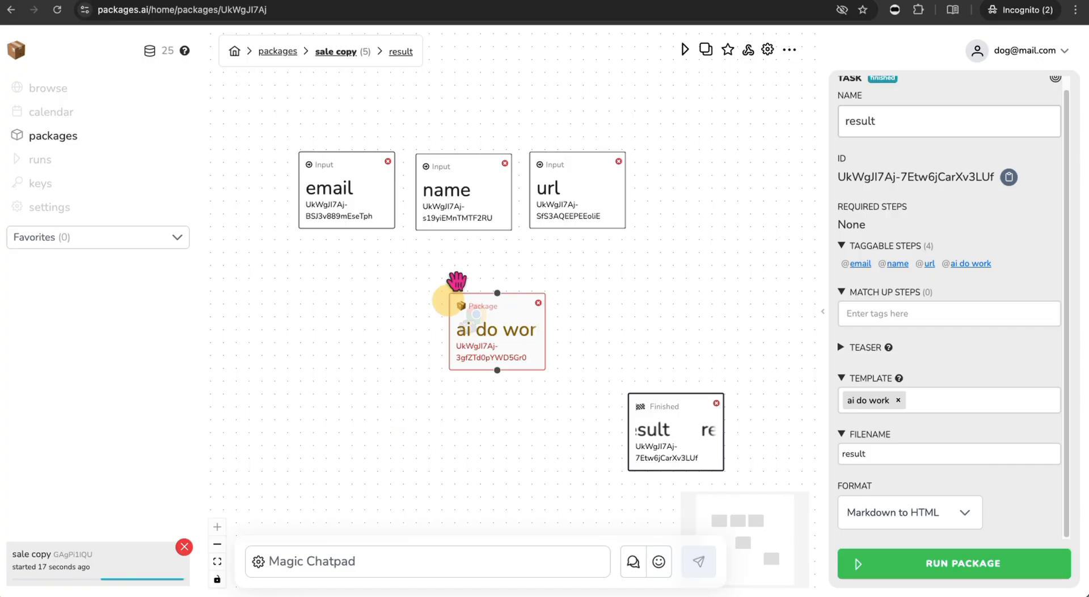
click(488, 4)
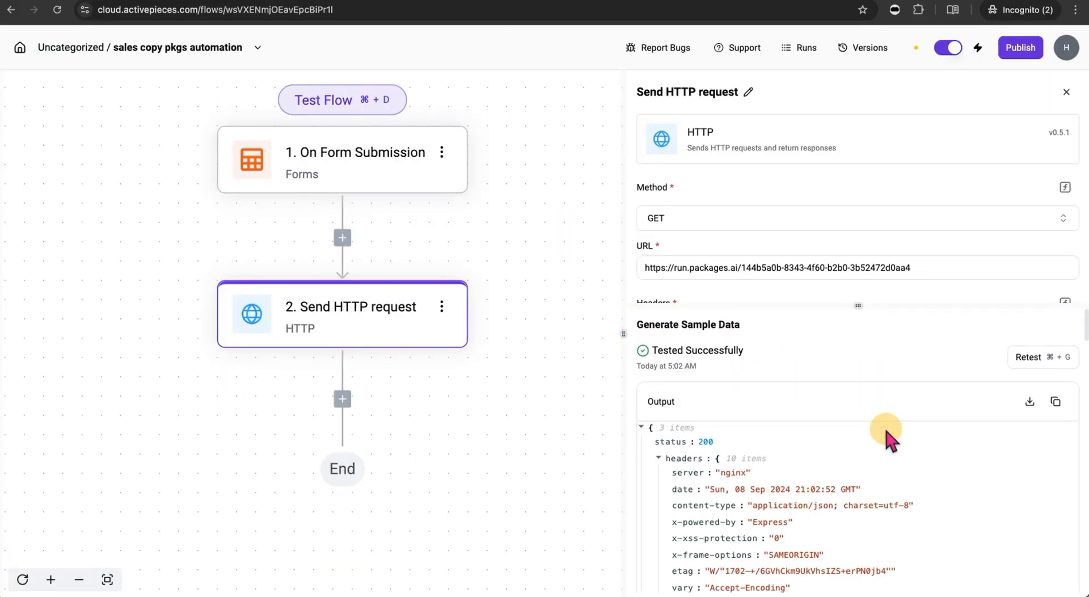
scroll(887, 438, down, 1)
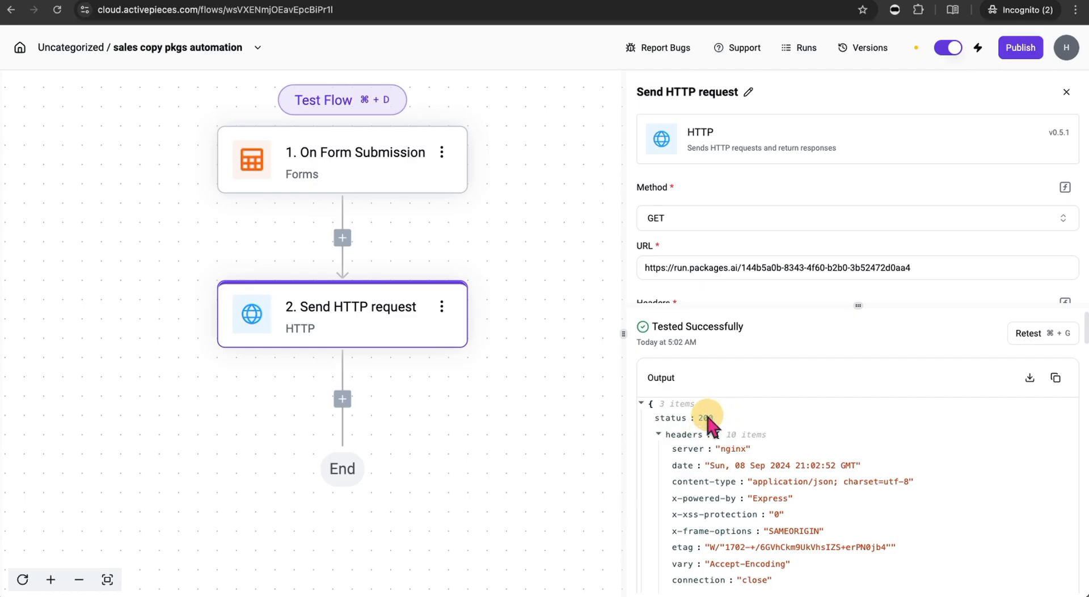
scroll(850, 534, down, 1)
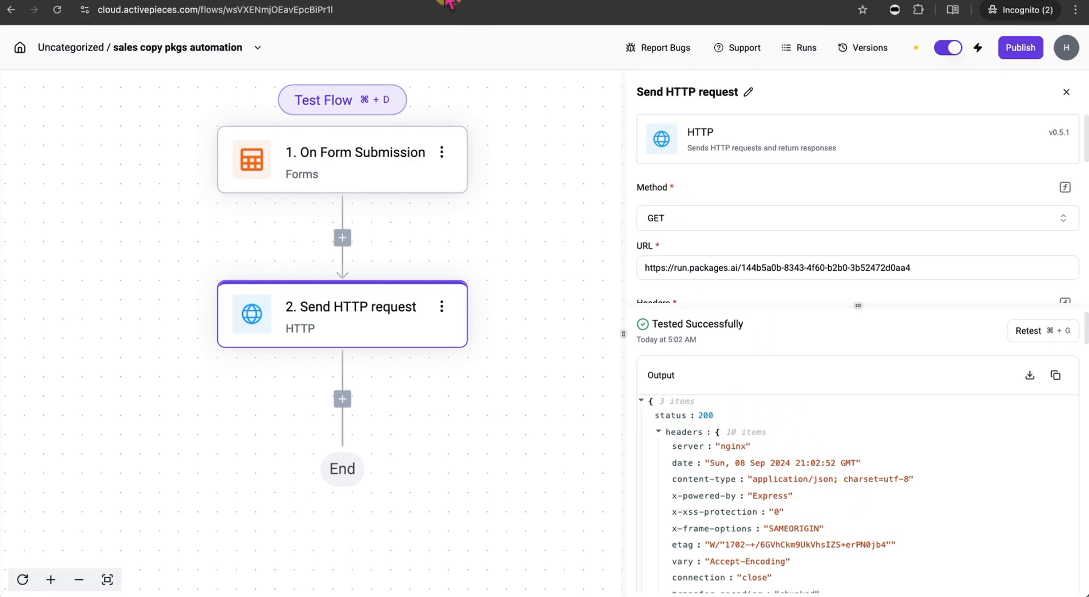
- Open the latest Complete sale copy run and read its three Sales Copy sections with calls to action
click(363, 2)
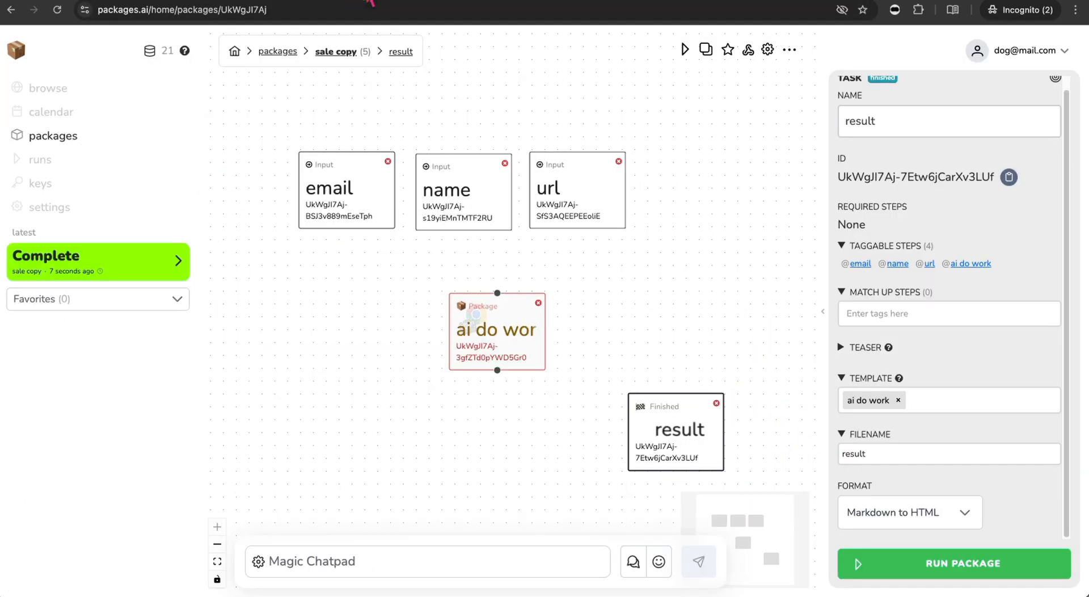
click(171, 268)
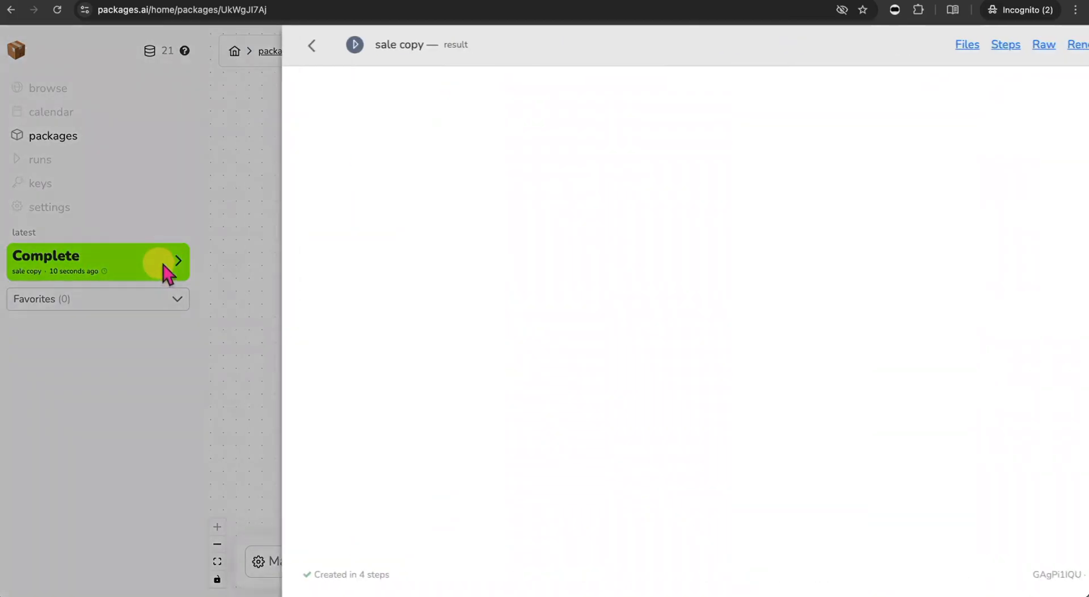
scroll(488, 341, down, 1)
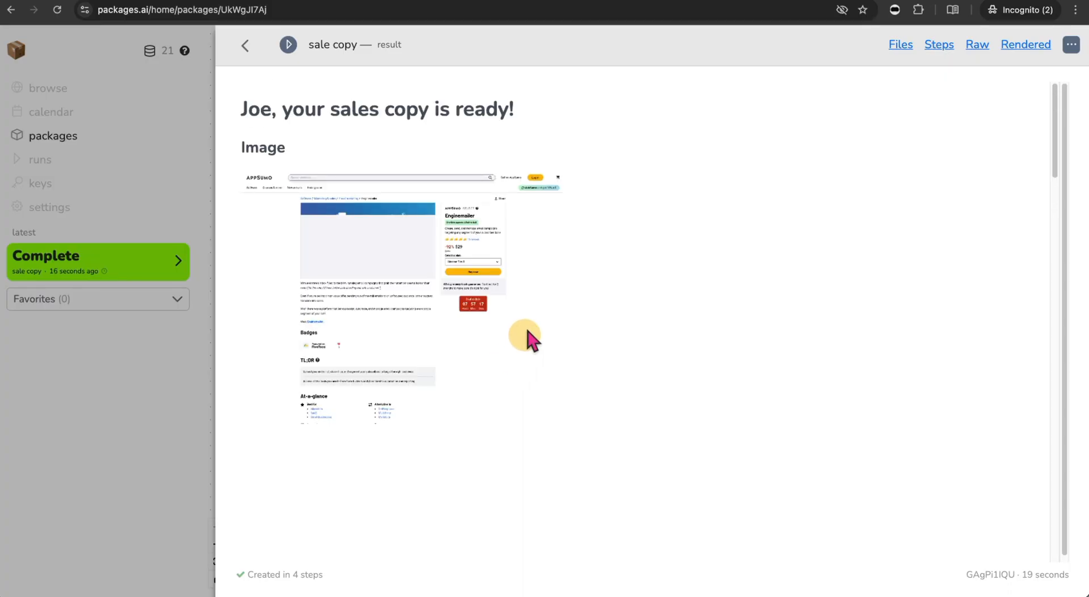
scroll(466, 395, down, 20)
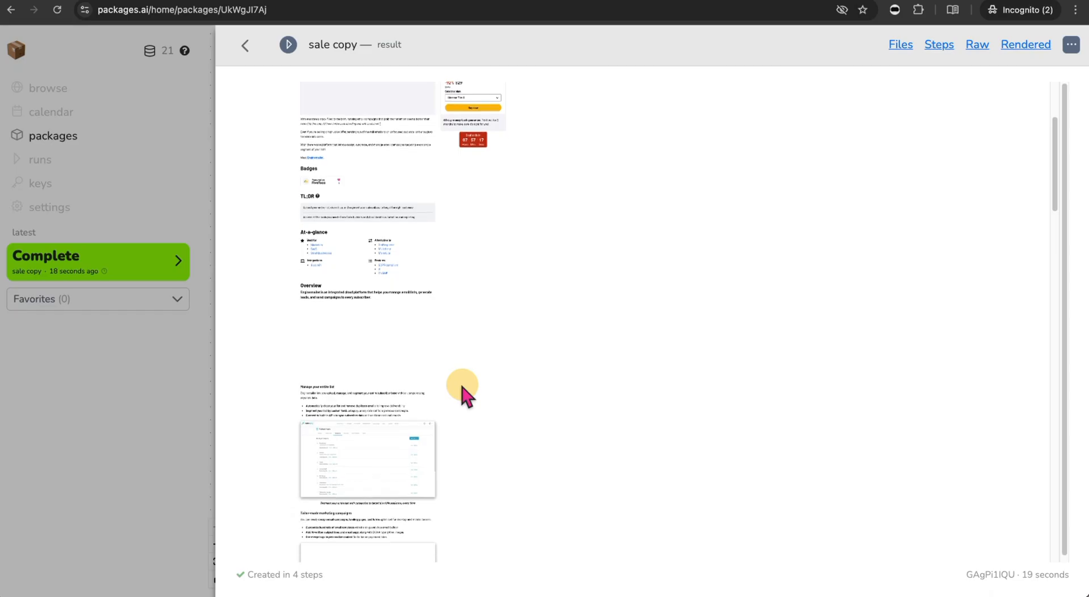
scroll(465, 395, down, 20)
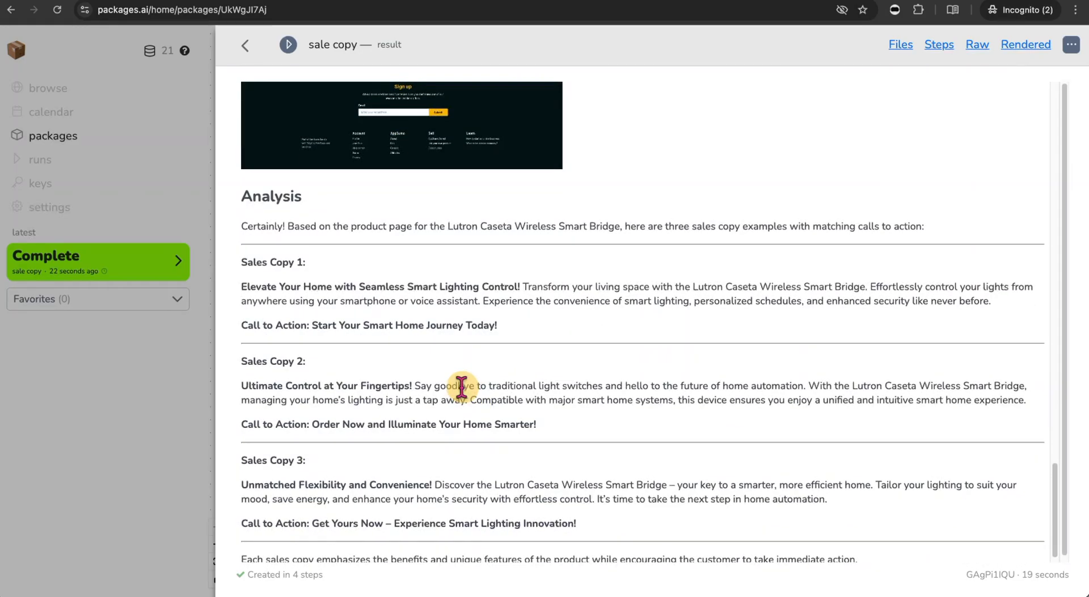
scroll(462, 388, down, 2)
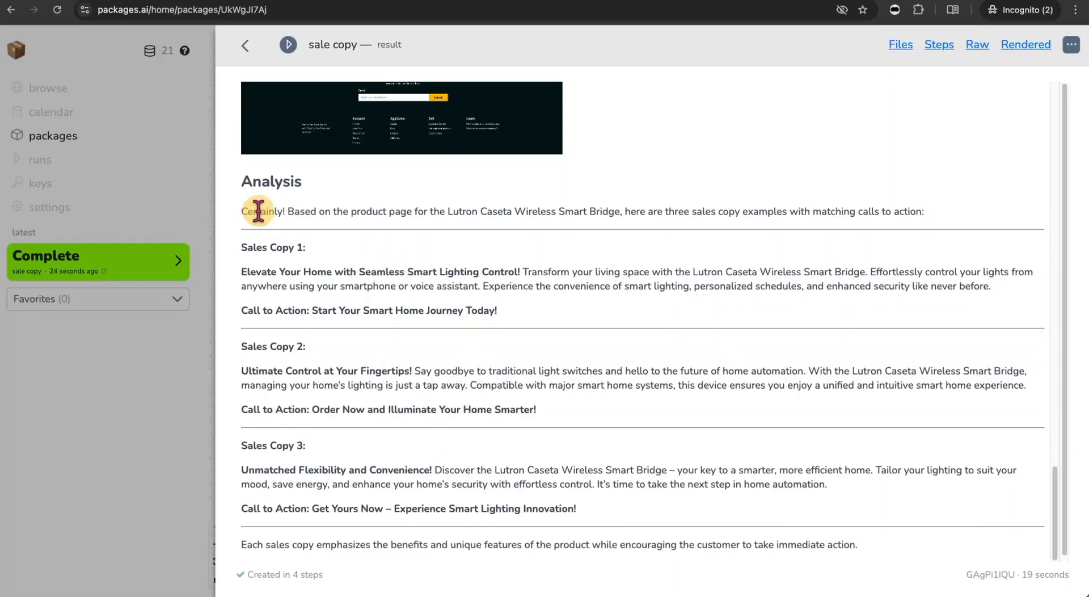
scroll(346, 357, down, 1)
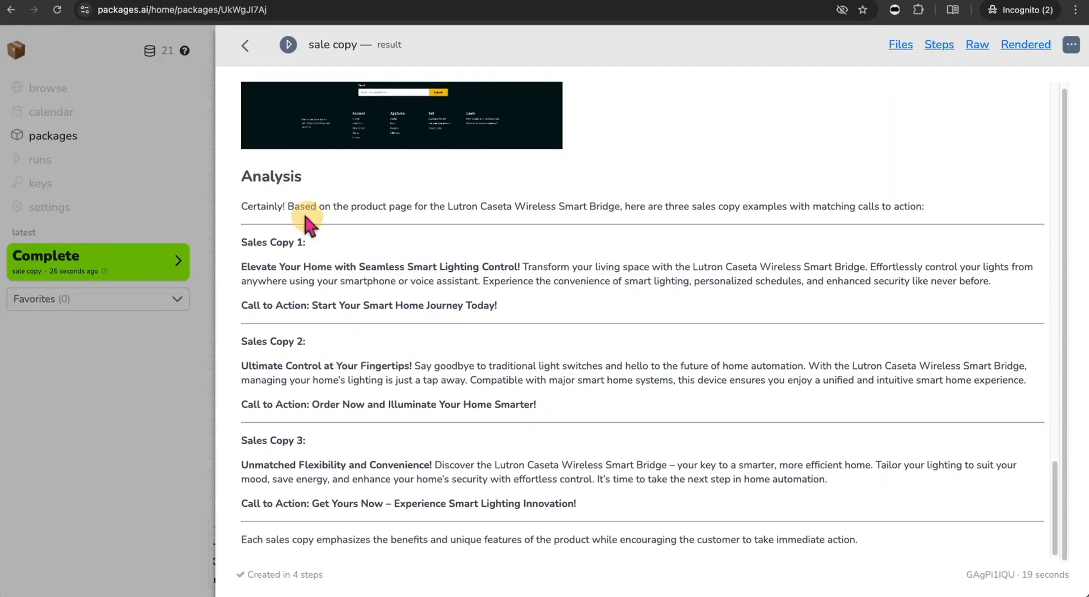
triple_click(265, 244)
triple_click(248, 341)
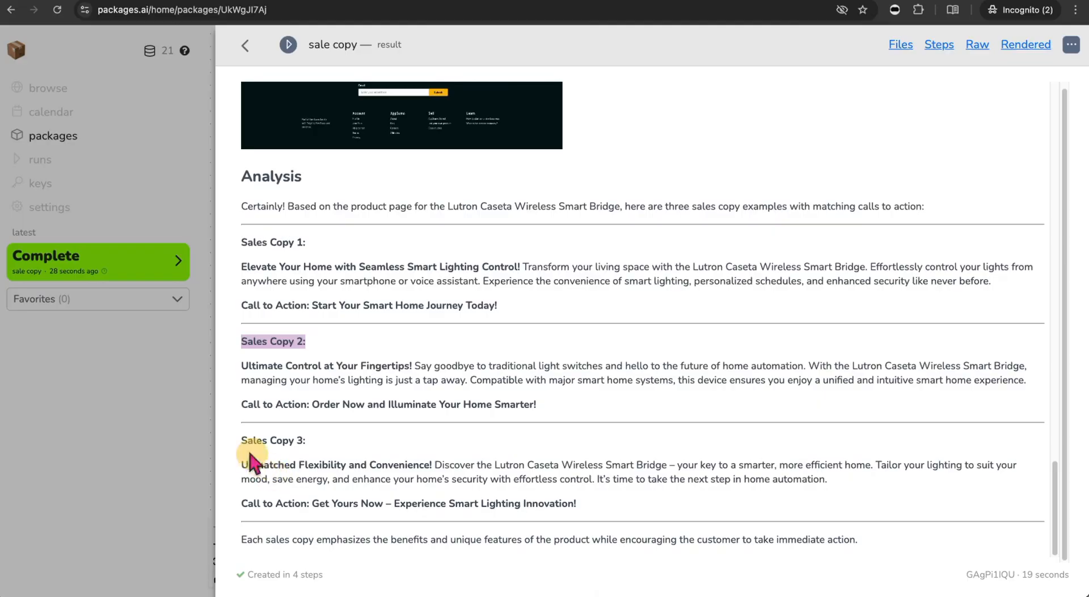
triple_click(255, 441)
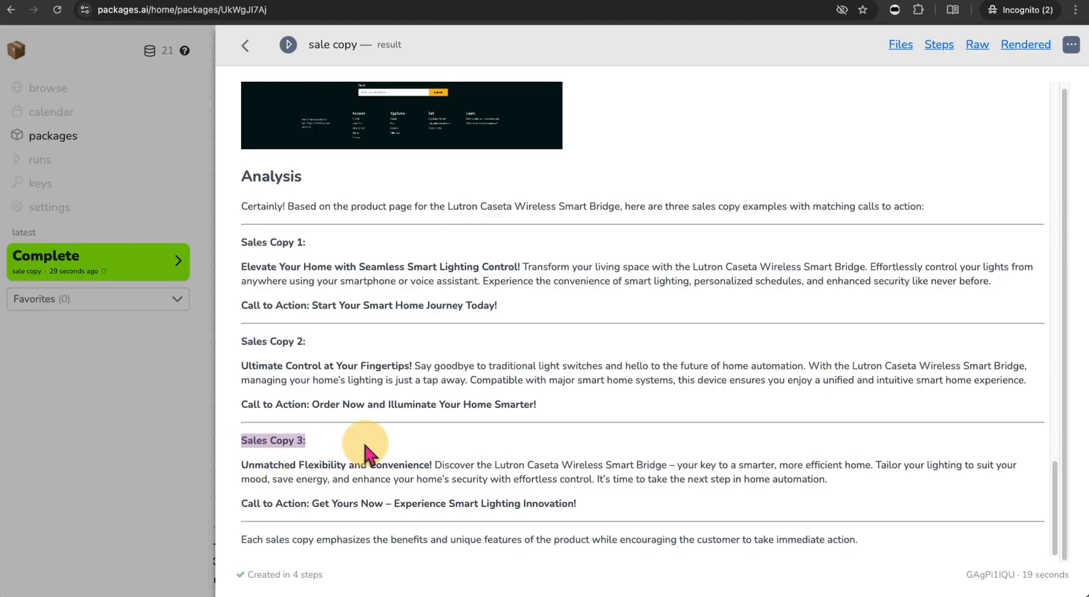
click(171, 417)
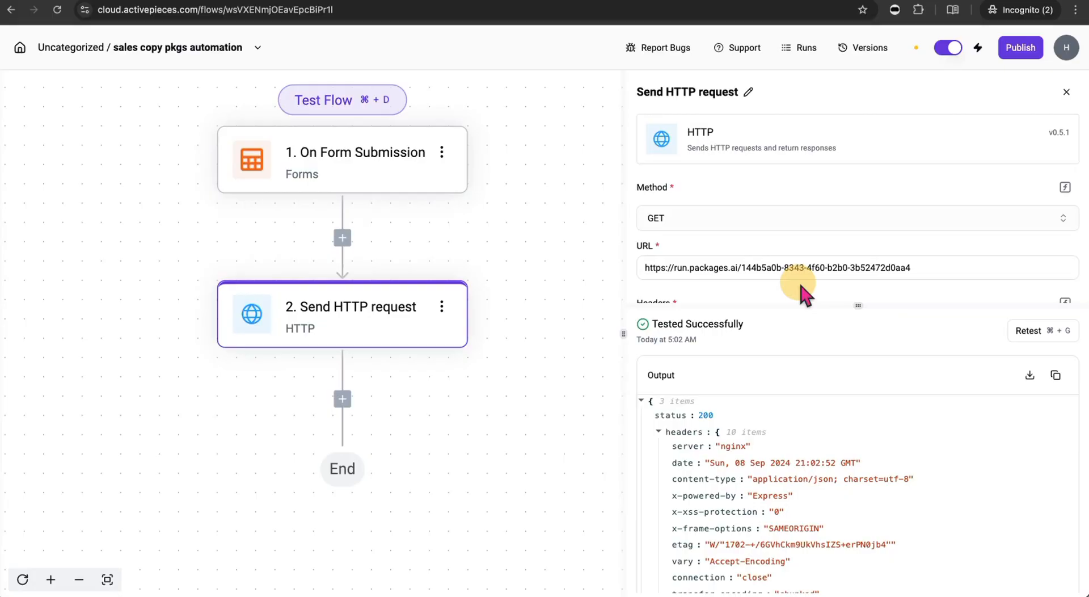
- Check the HTTP output's returned sales copy text, then publish the automation flow
scroll(798, 383, down, 8)
scroll(888, 460, down, 5)
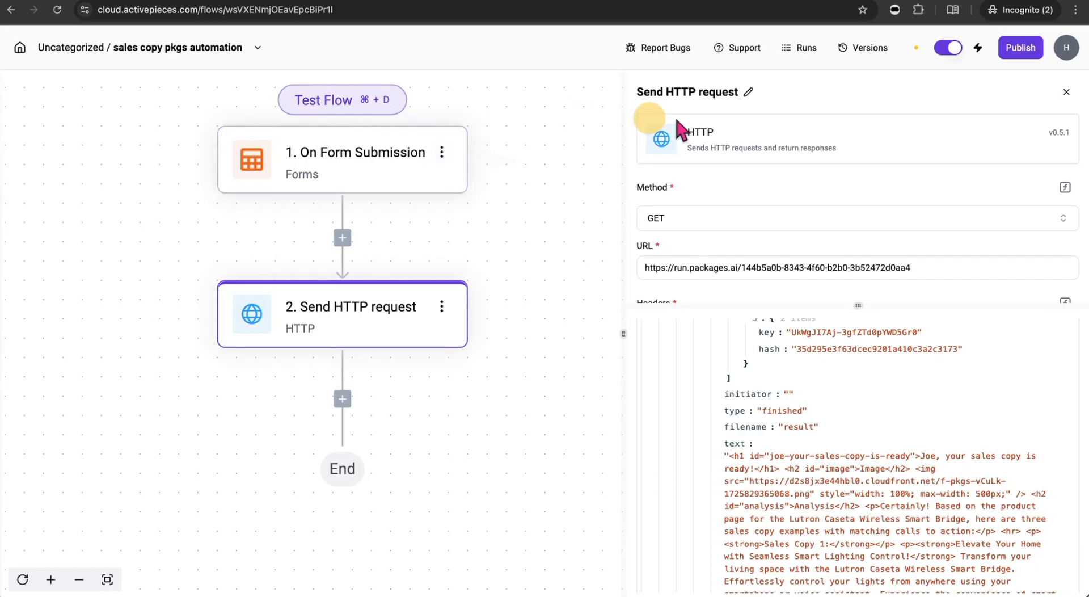
click(1030, 51)
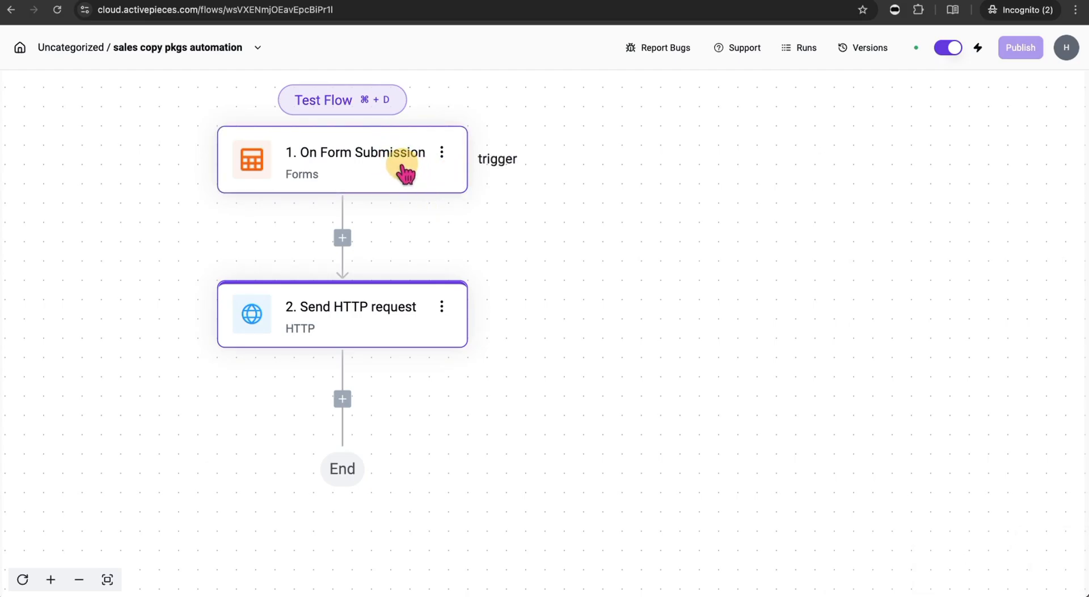
- Replace the draft form address with the On Form Submission trigger's published URL and load it
click(377, 163)
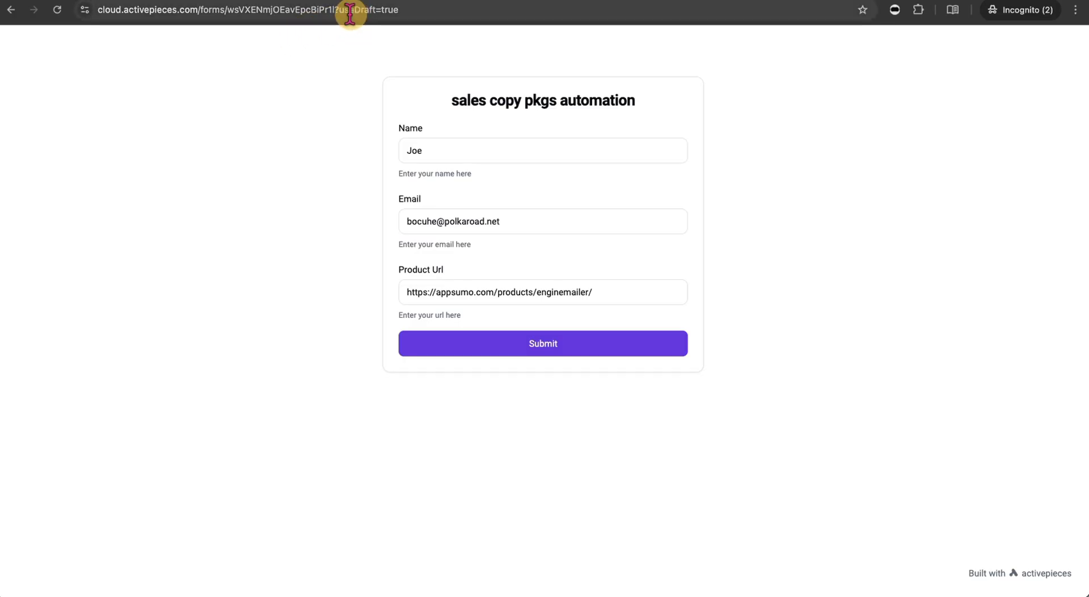
drag(418, 12, 104, 4)
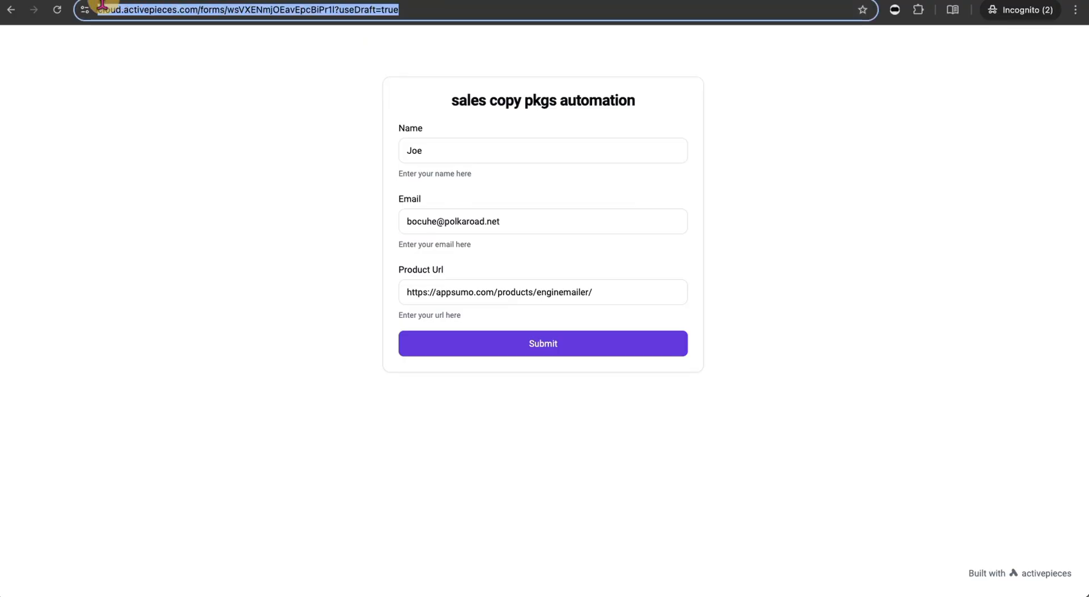
key(super+v)
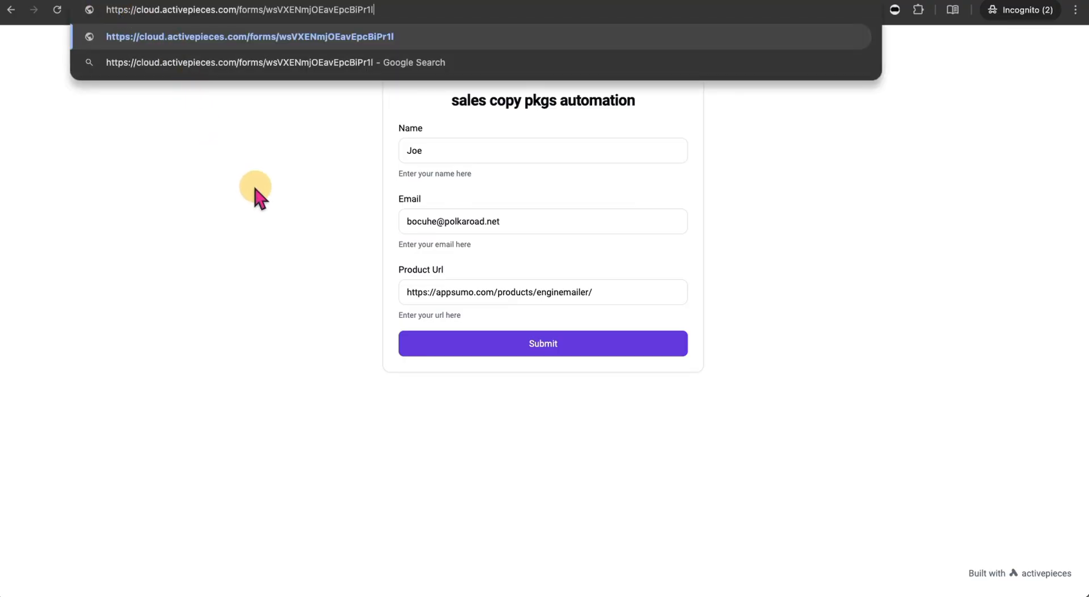
key(Return)
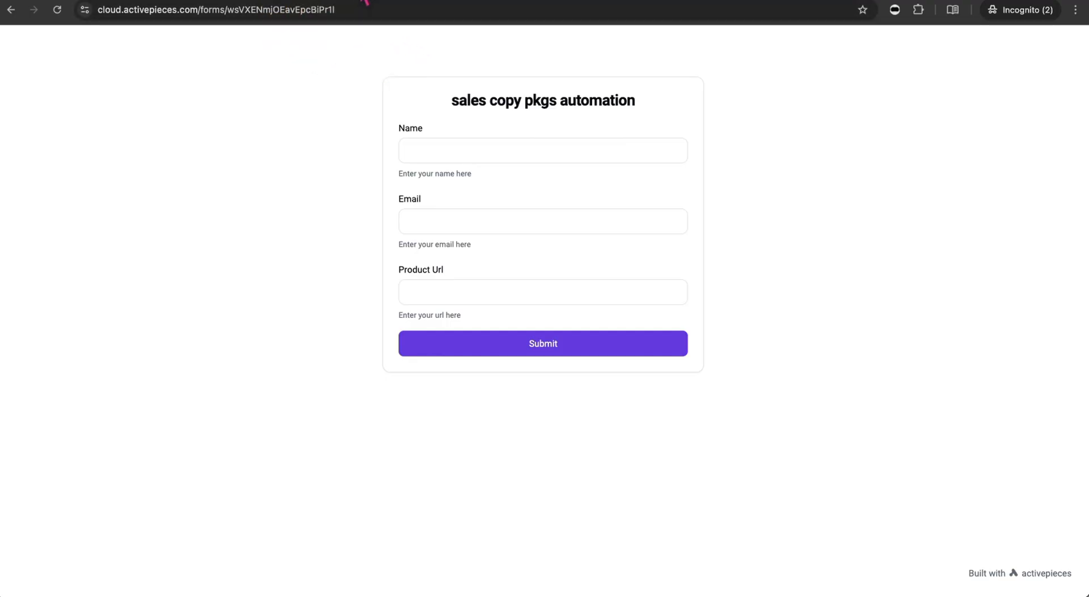
- Move the ai do work node left, review its URL, prompt, e-mail and subject inputs, then go to Tempmailo
click(366, 2)
drag(505, 312, 382, 302)
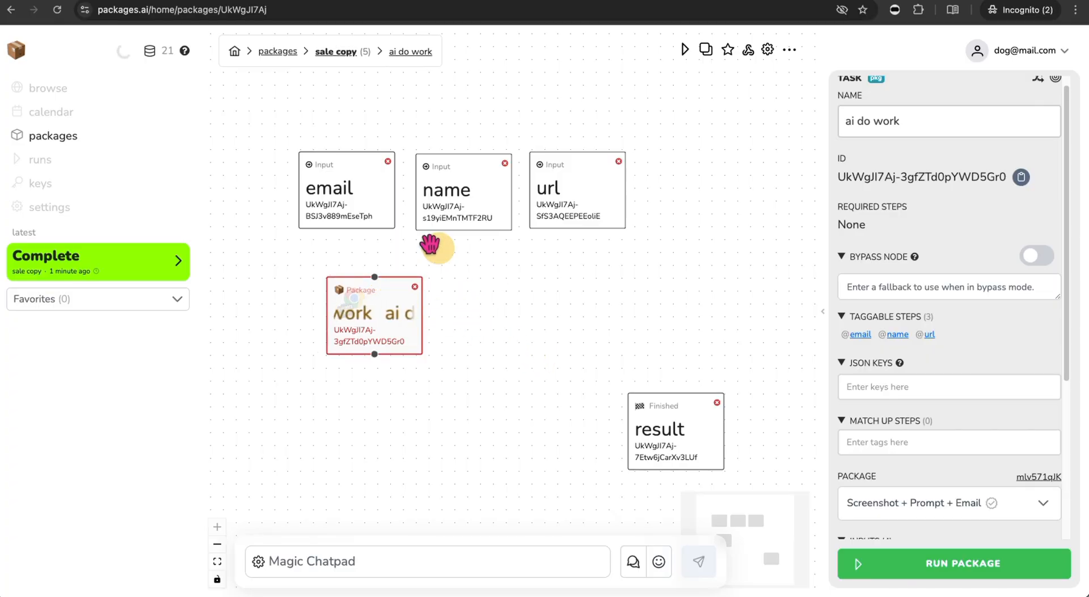
scroll(934, 437, down, 1)
scroll(934, 437, down, 5)
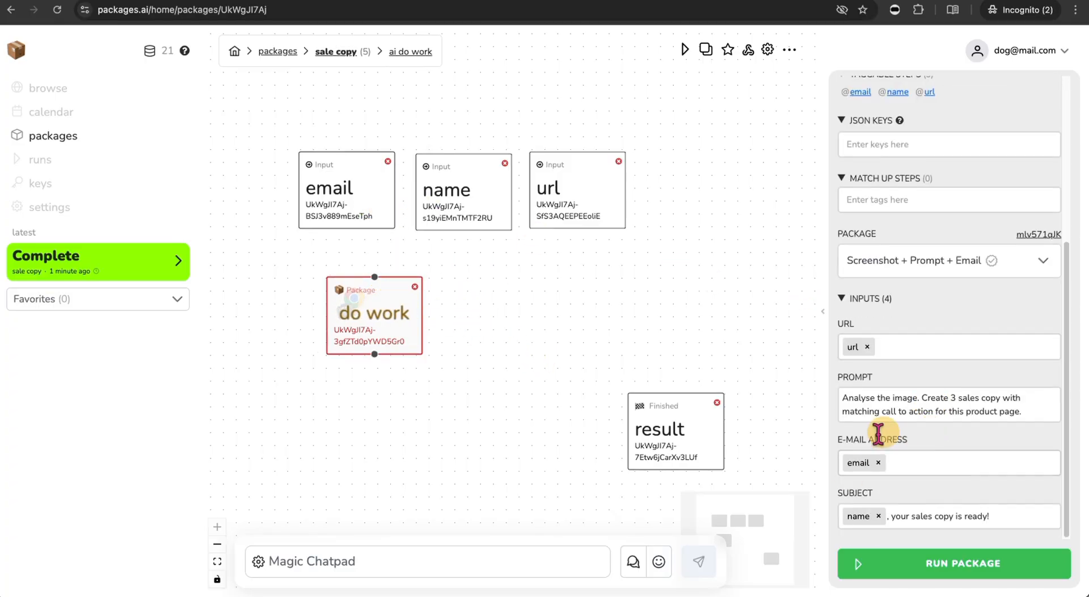
click(131, 2)
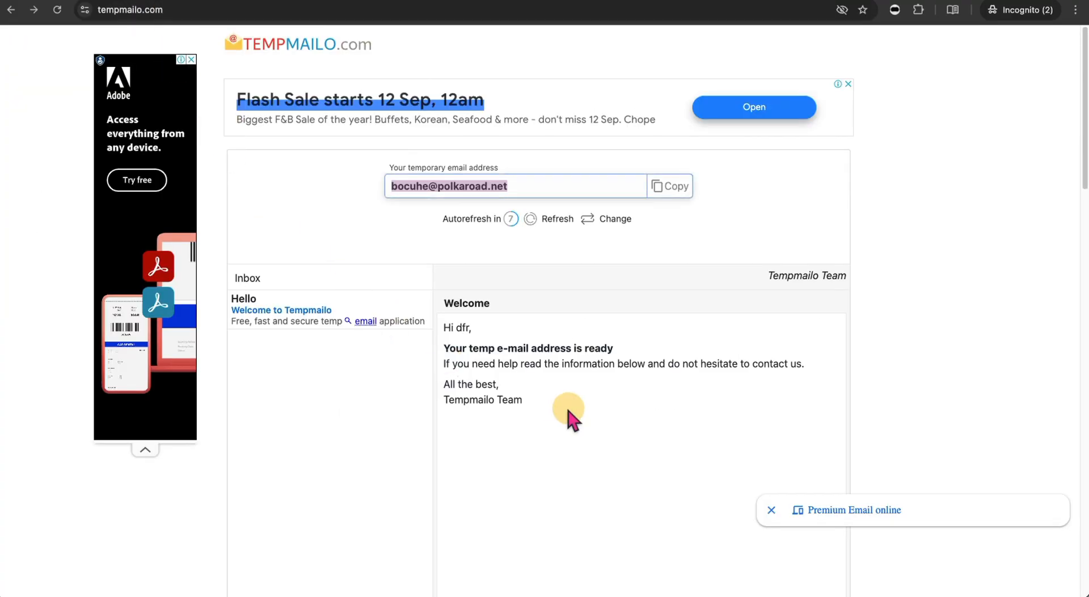
- Refresh the Tempmailo inbox and open the new PKGS Notifications sales copy email
click(536, 220)
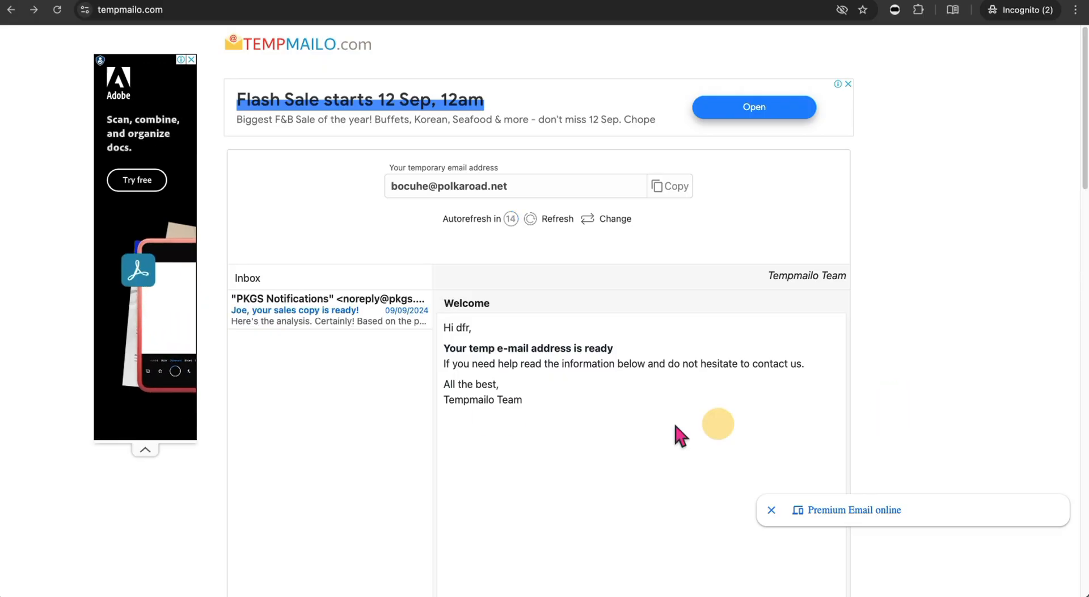
click(317, 322)
scroll(632, 453, down, 10)
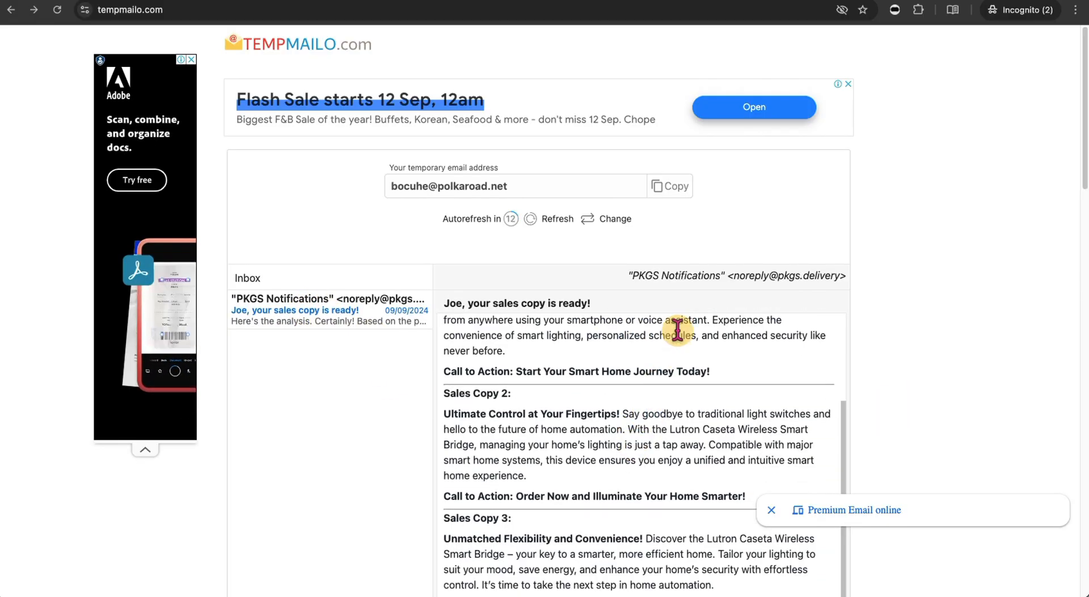
scroll(657, 327, up, 10)
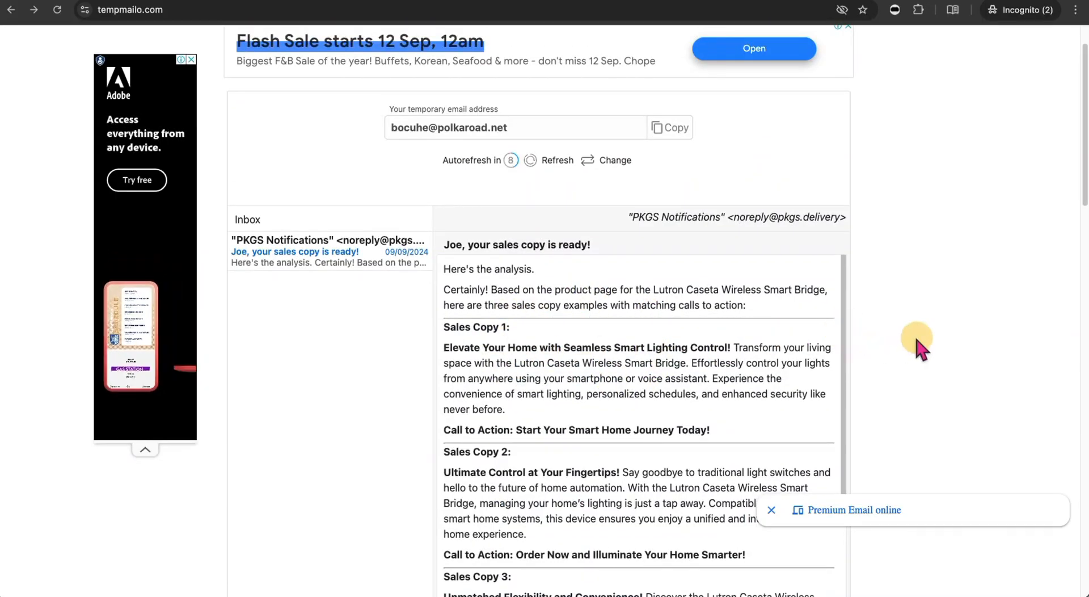
scroll(907, 341, down, 2)
- Highlight the sales copy headlines and the Lutron Caseta Wireless Smart Bridge product name
drag(451, 200, 698, 220)
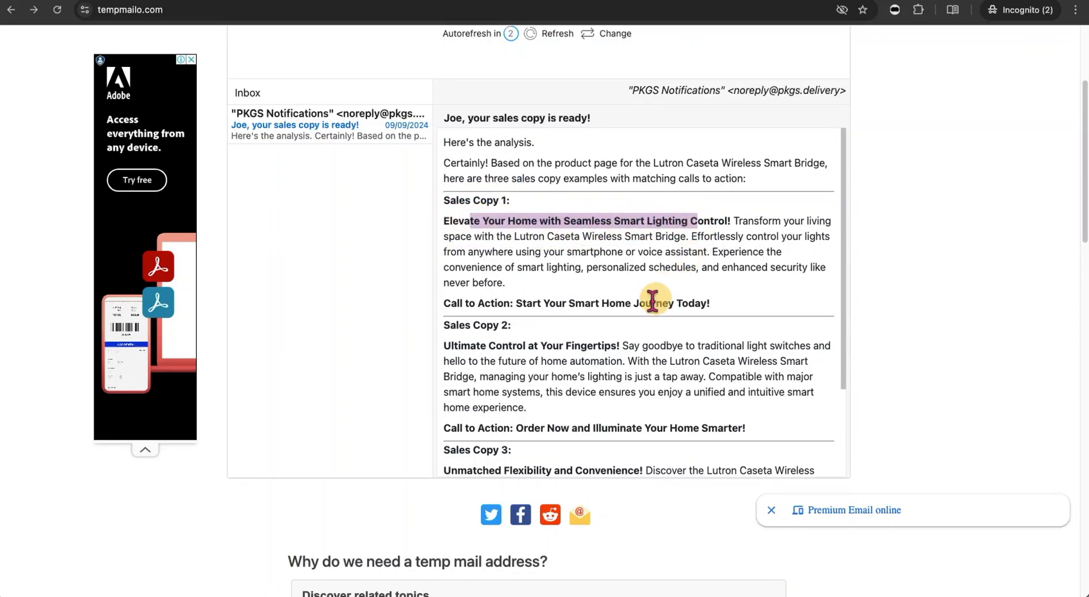
drag(483, 345, 608, 343)
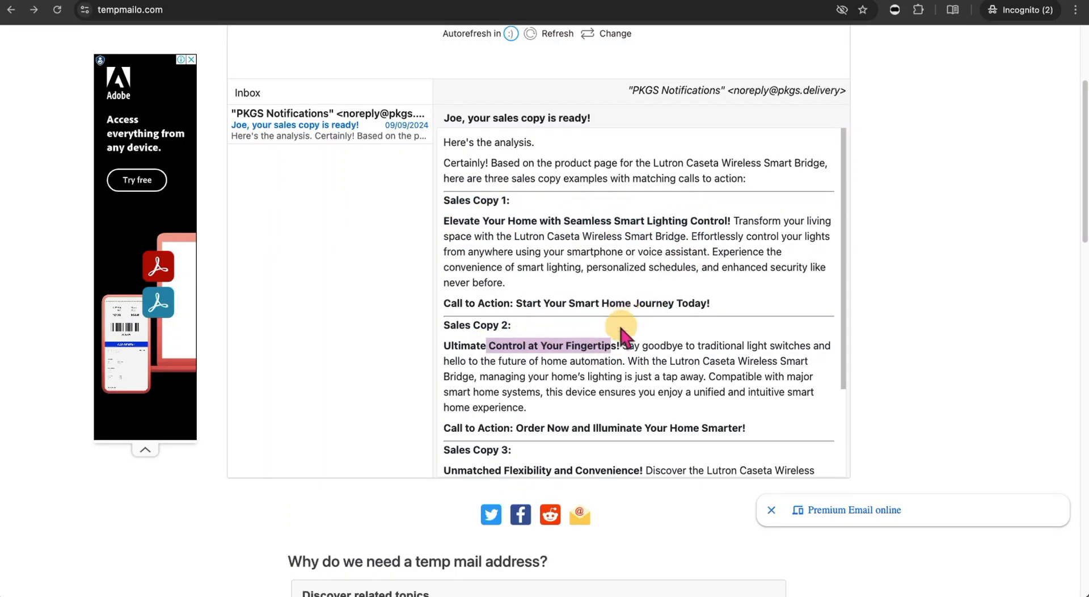
scroll(622, 335, down, 3)
drag(504, 354, 627, 354)
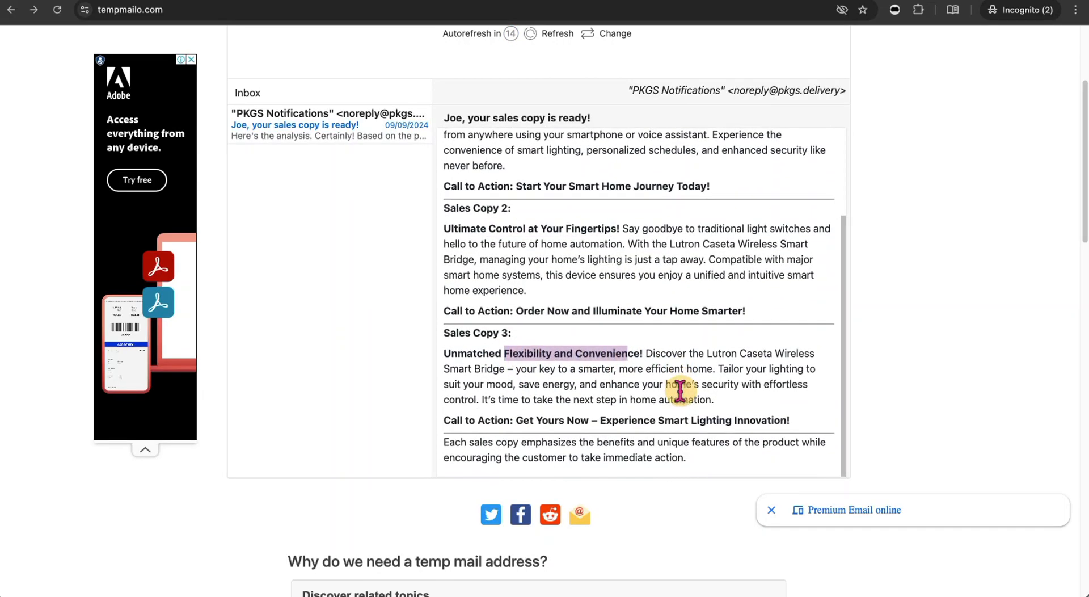
scroll(680, 390, down, 3)
scroll(612, 341, up, 6)
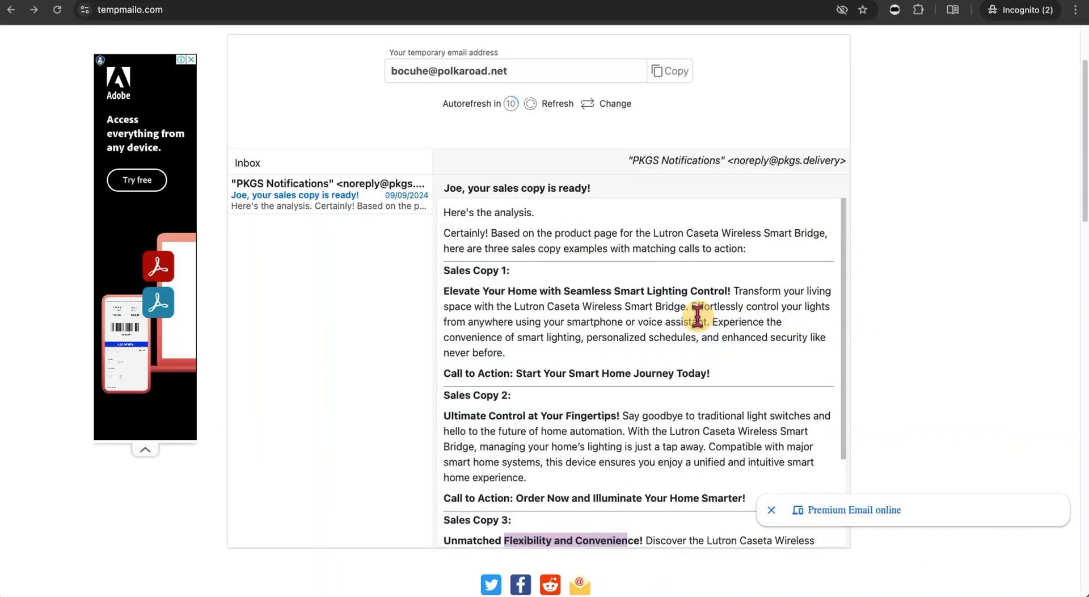
drag(658, 234, 779, 233)
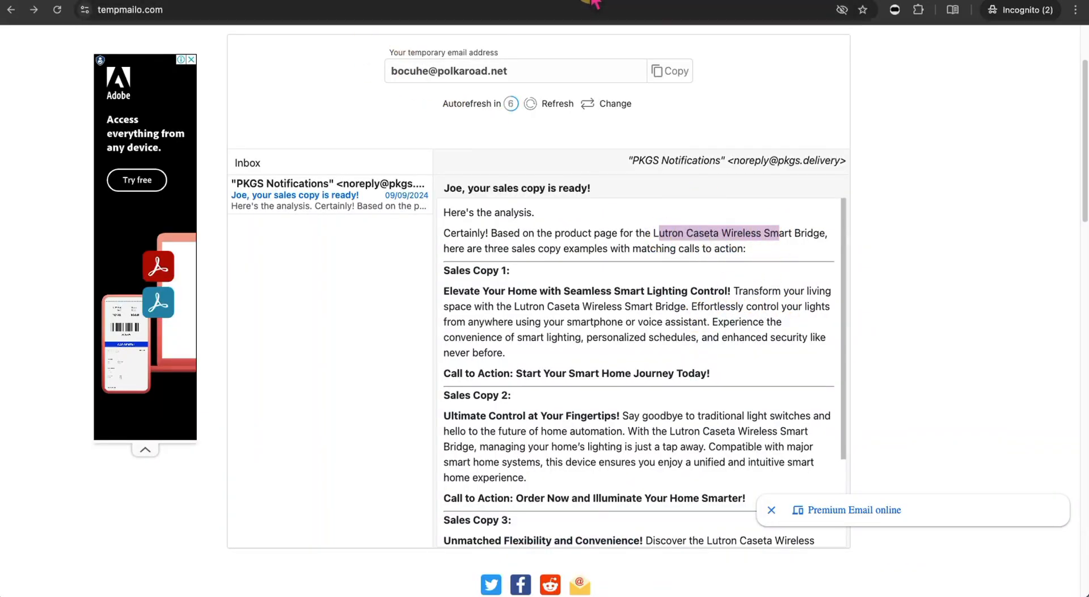
click(591, 2)
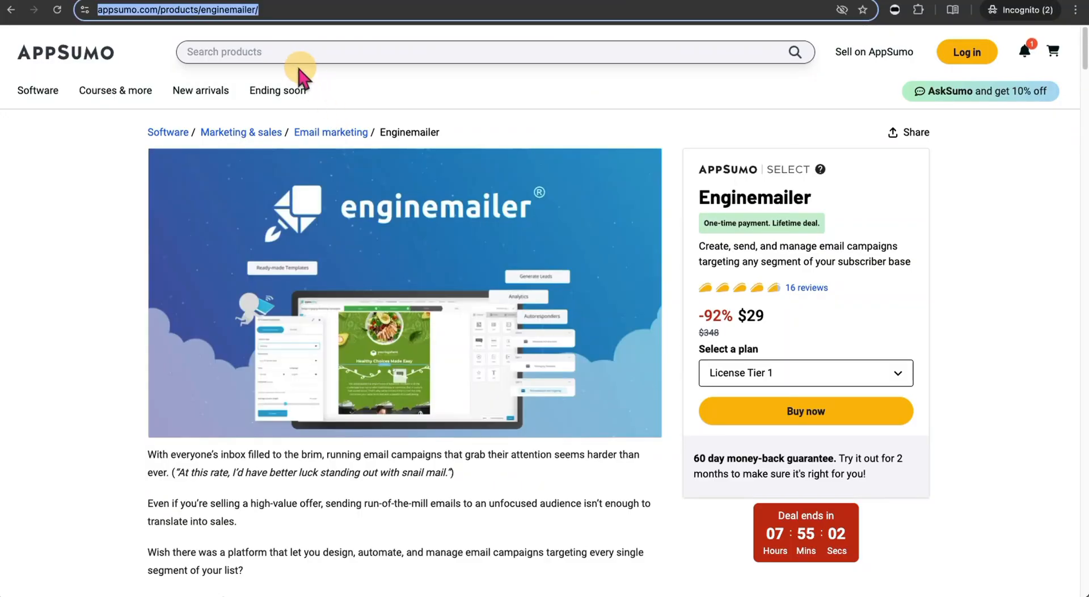
- Open the earlier Complete run's result and scroll to its Lutron Caseta sales copies in Analysis
click(378, 1)
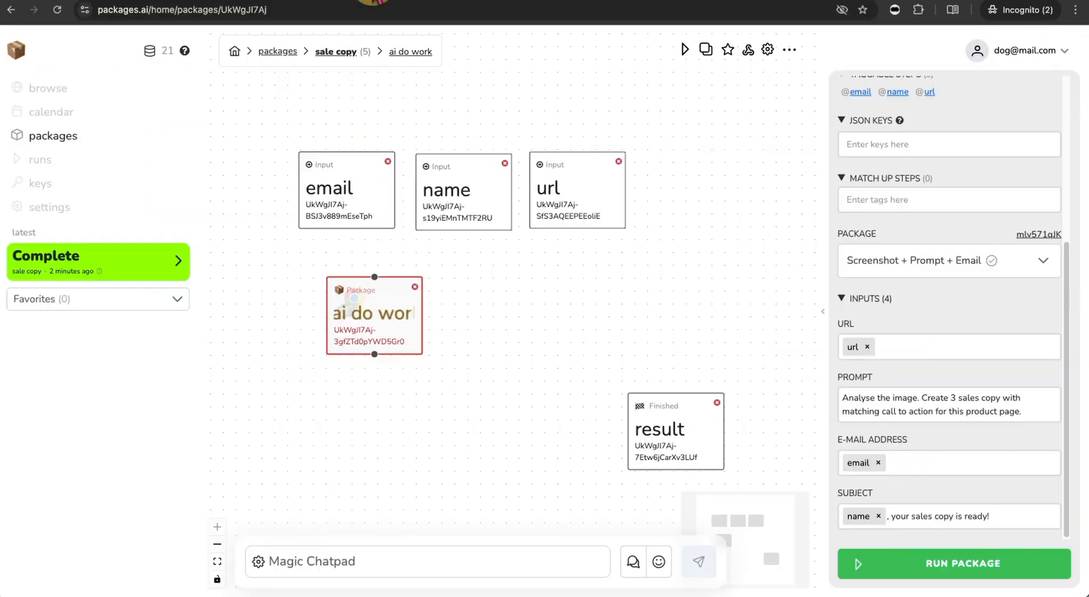
click(149, 260)
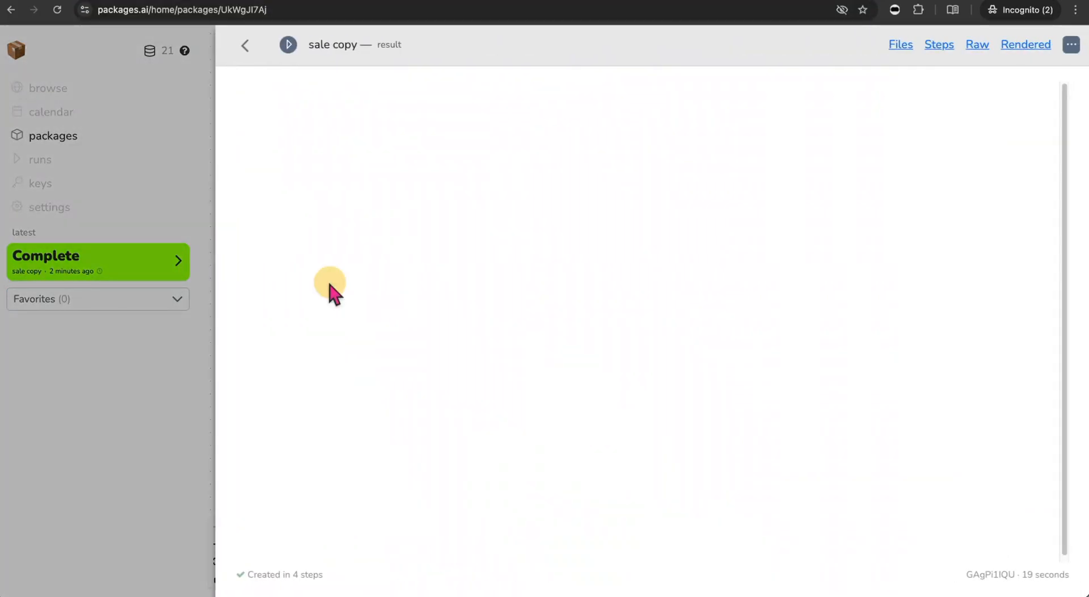
scroll(344, 310, down, 20)
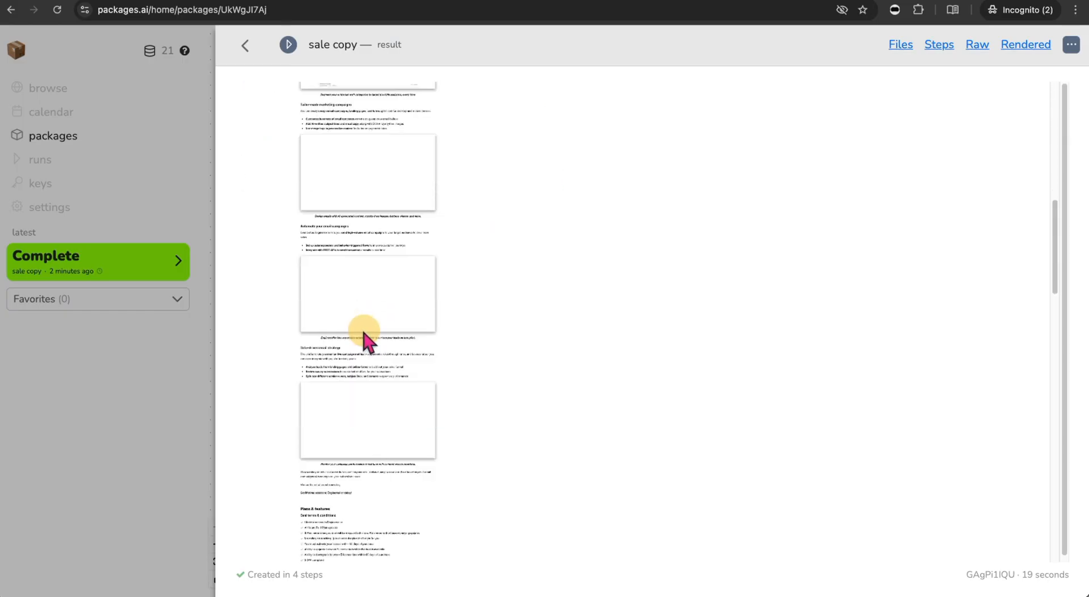
scroll(365, 341, down, 10)
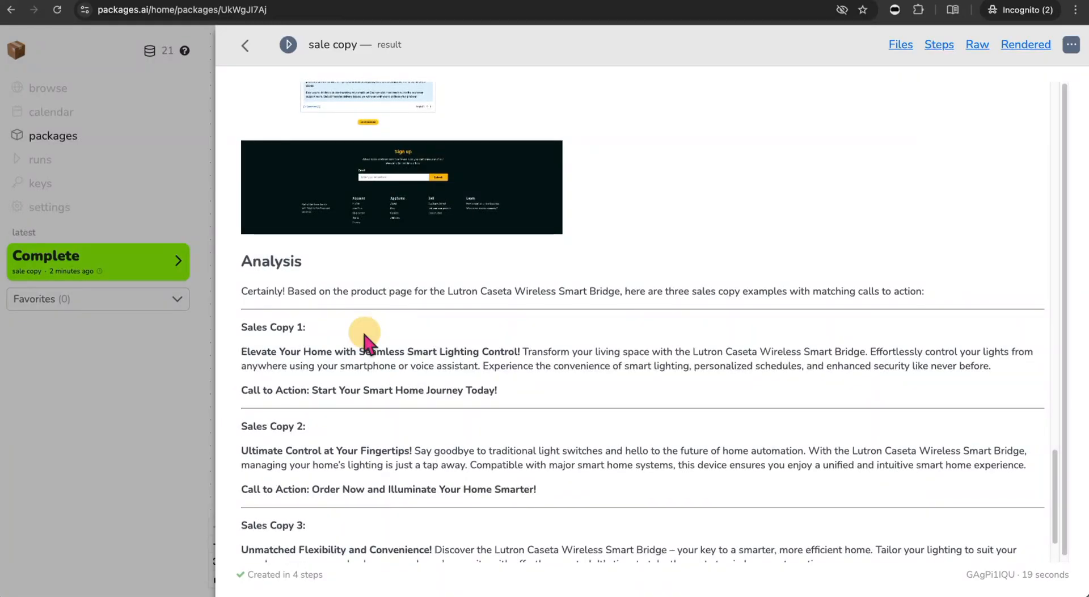
scroll(365, 336, down, 1)
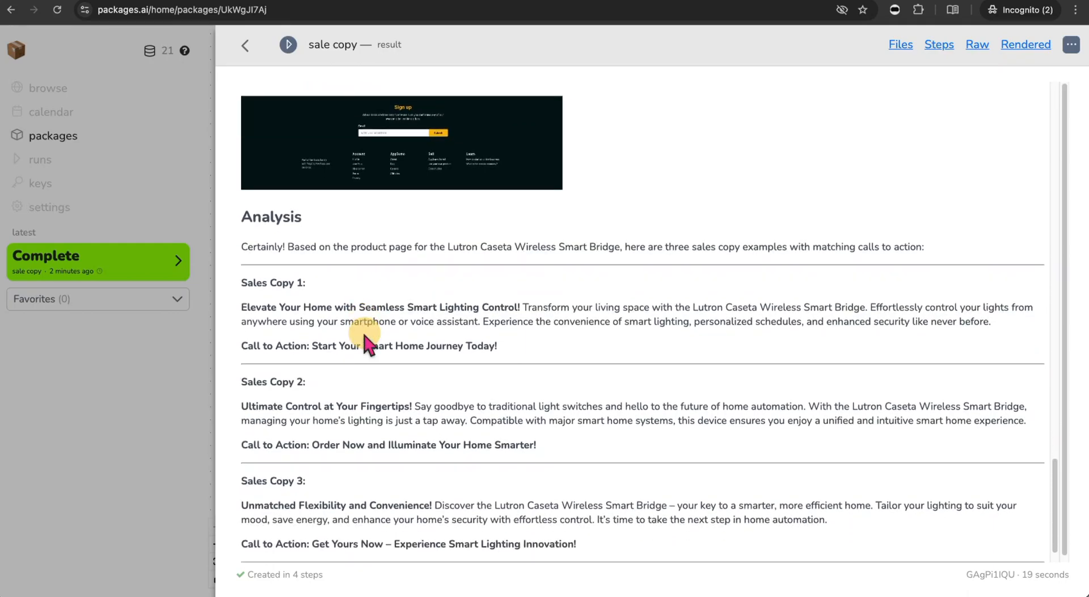
scroll(365, 341, down, 1)
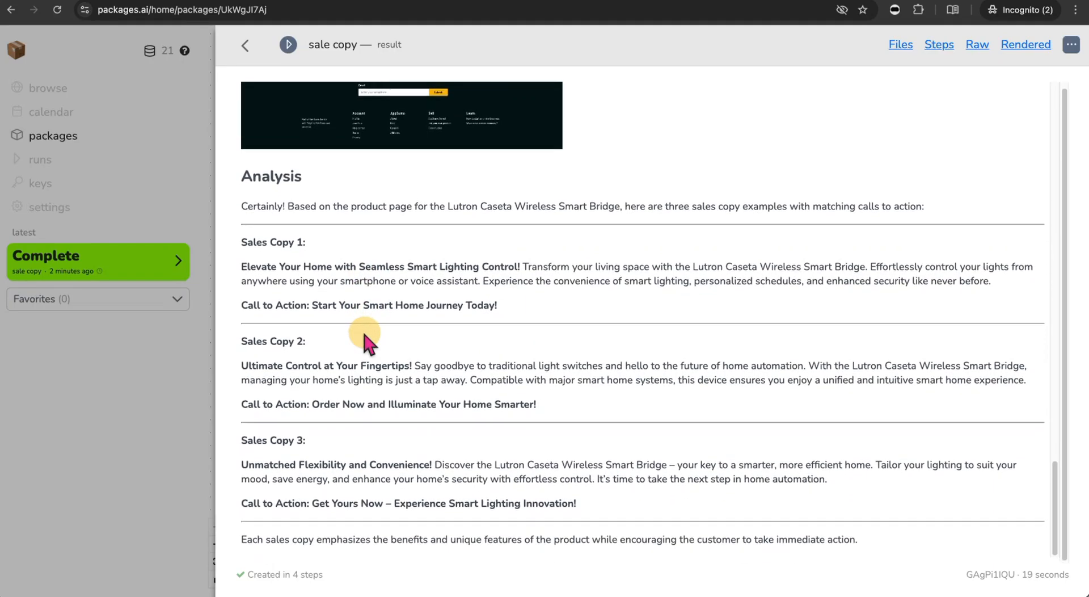
- Select the full appsumo.com/products/enginemailer page address on the AppSumo tab
click(614, 1)
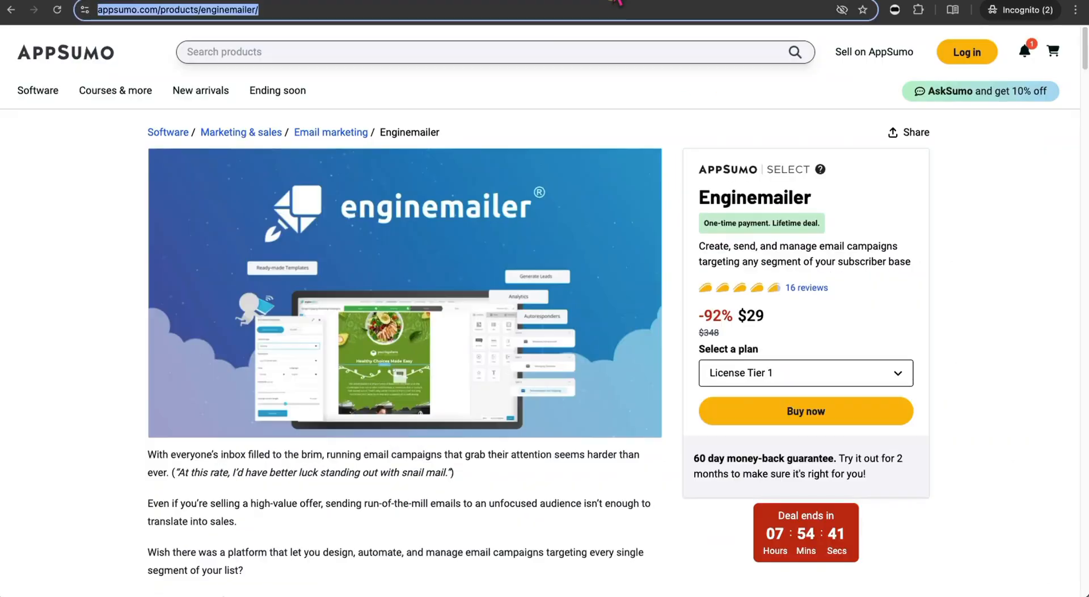
click(305, 10)
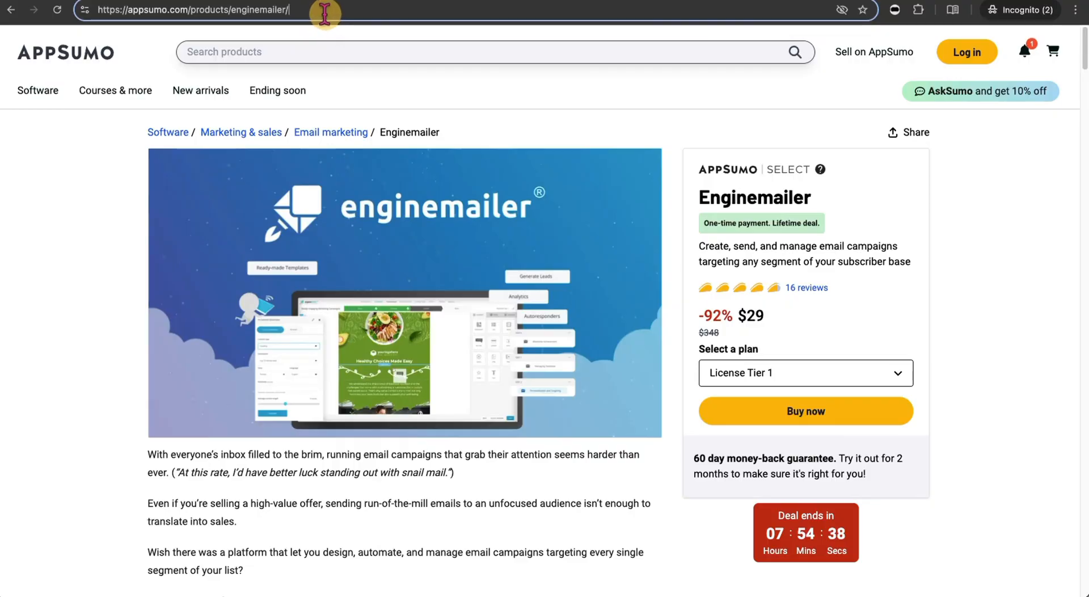
drag(324, 10, 98, 5)
key(ctrl+c)
- Paste the Enginemailer product URL into the form's Product Url field
click(934, 0)
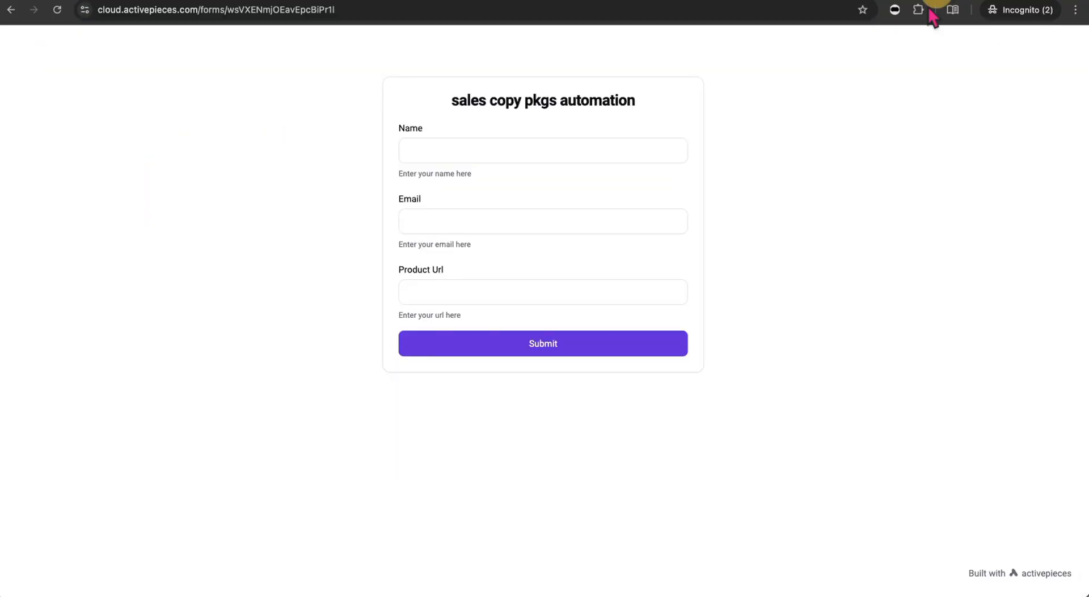
click(554, 288)
key(ctrl+v)
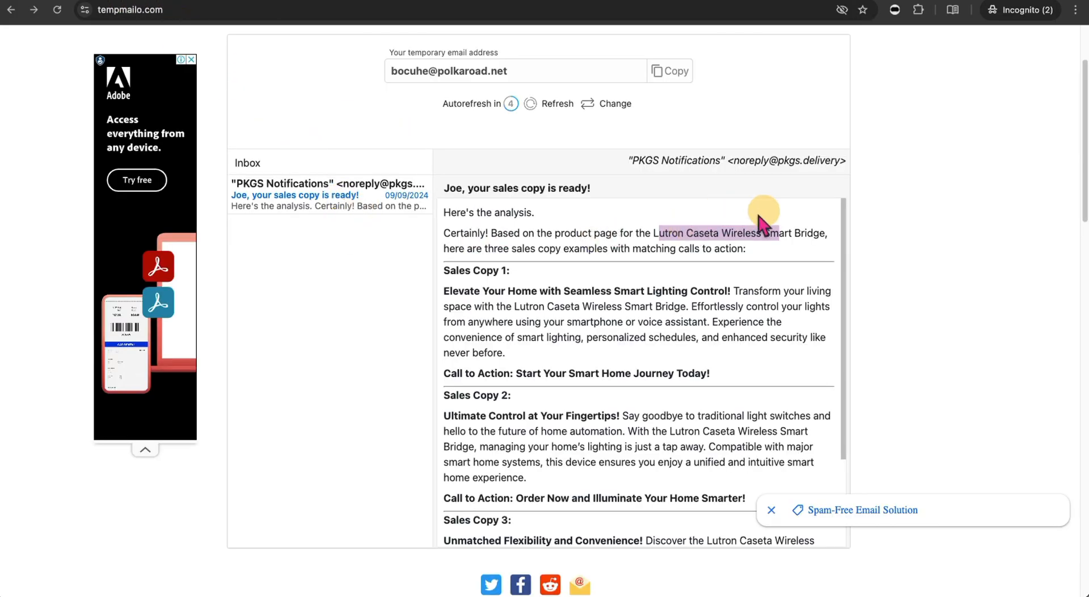
scroll(683, 263, up, 1)
scroll(657, 249, down, 3)
scroll(676, 239, up, 3)
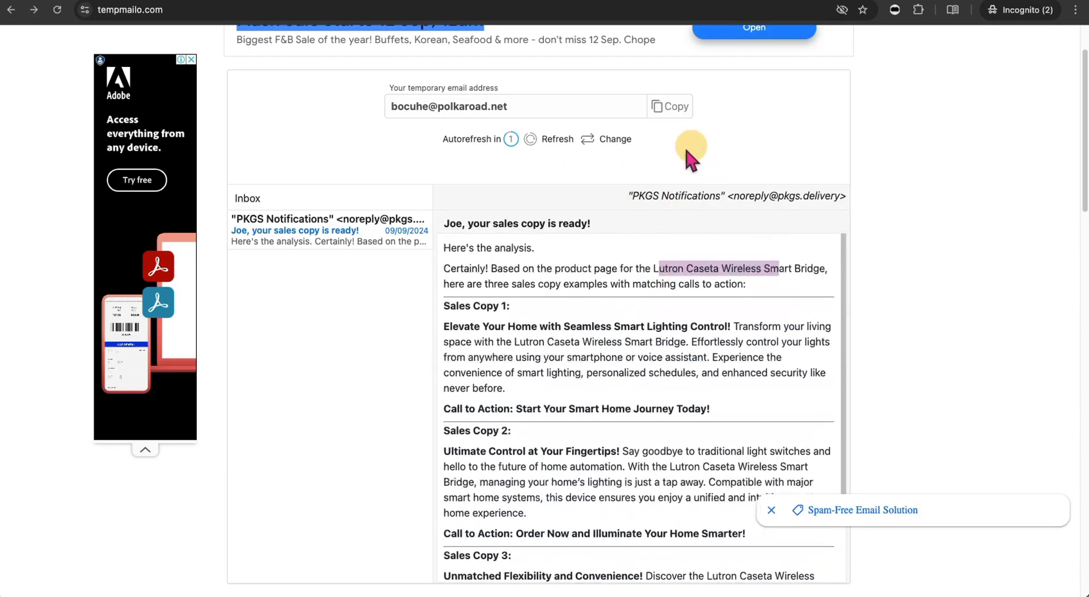
- Attempt a new Tempmailo address, dismiss the rate-limit alert, and copy the current inbox address
click(613, 147)
click(544, 116)
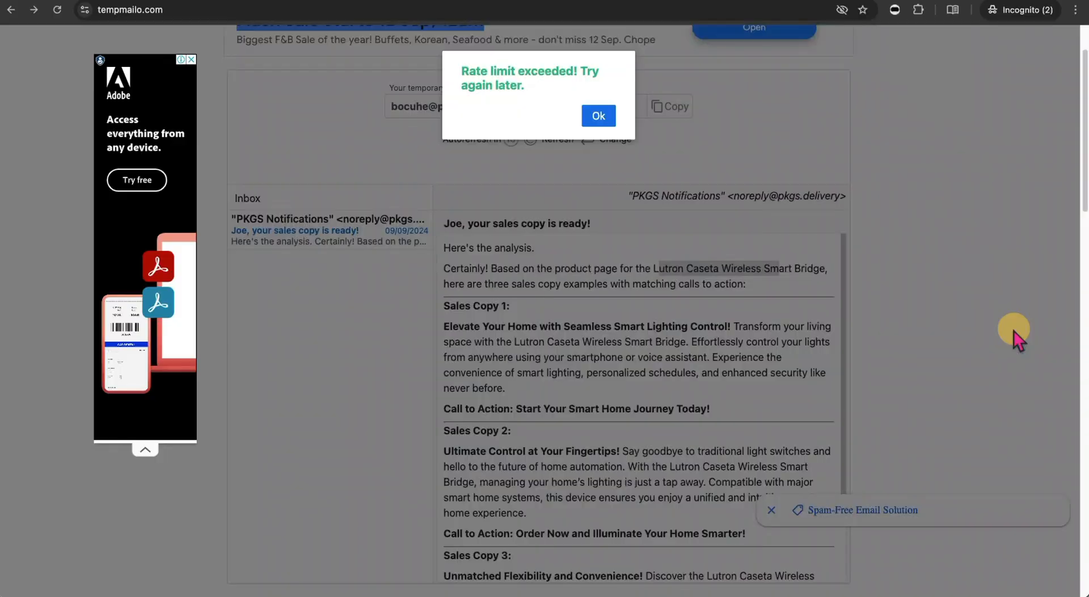
click(601, 115)
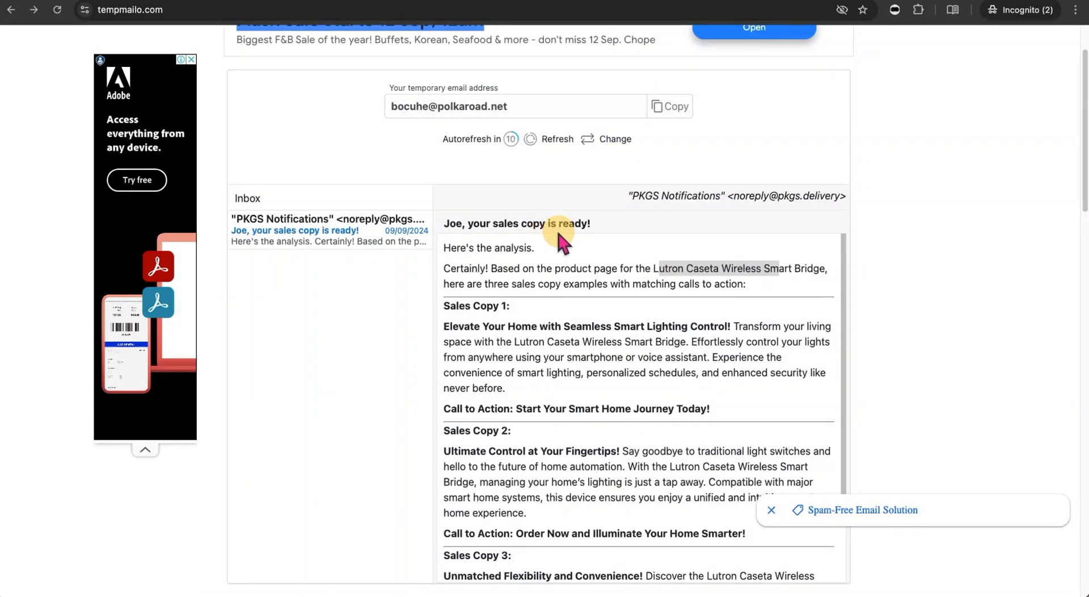
scroll(559, 236, down, 1)
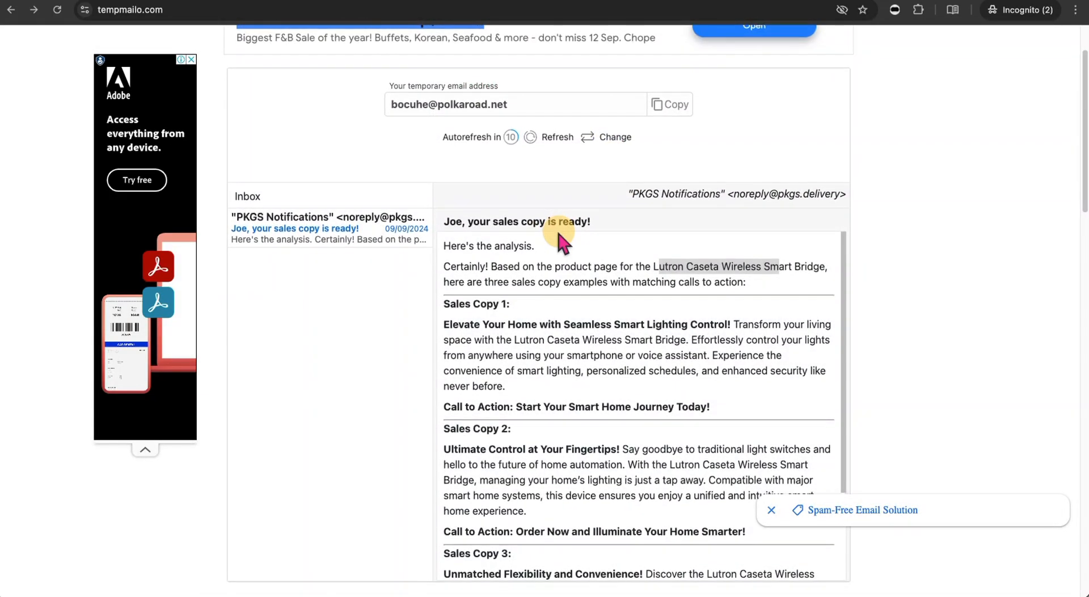
click(677, 111)
click(959, 2)
click(484, 217)
- Fill Email with the temporary address, submit the form, and return to the Packages.ai flow canvas
key(super+v)
click(493, 153)
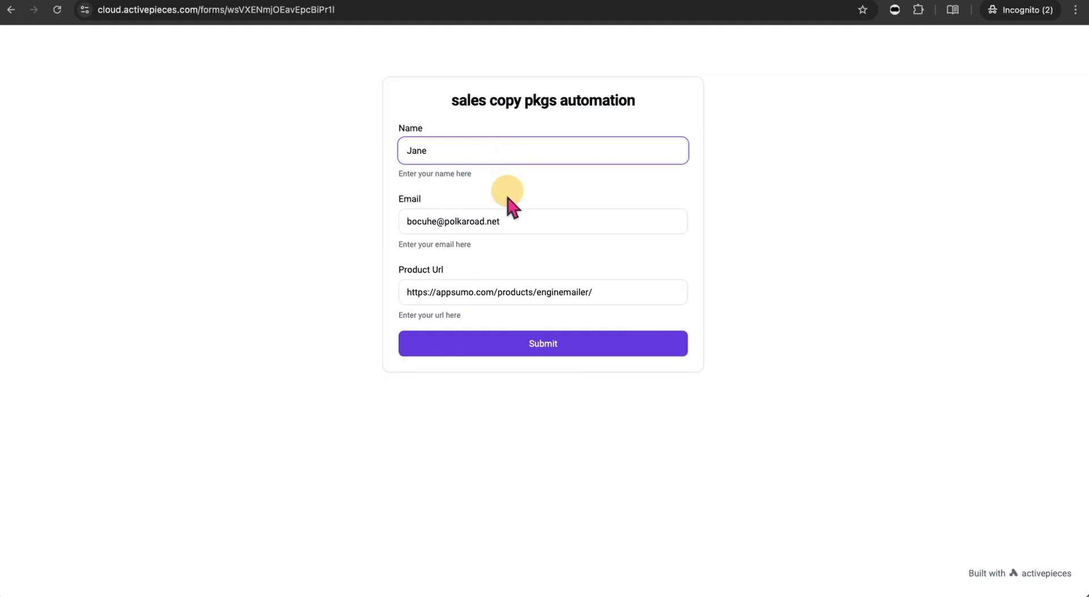
click(544, 344)
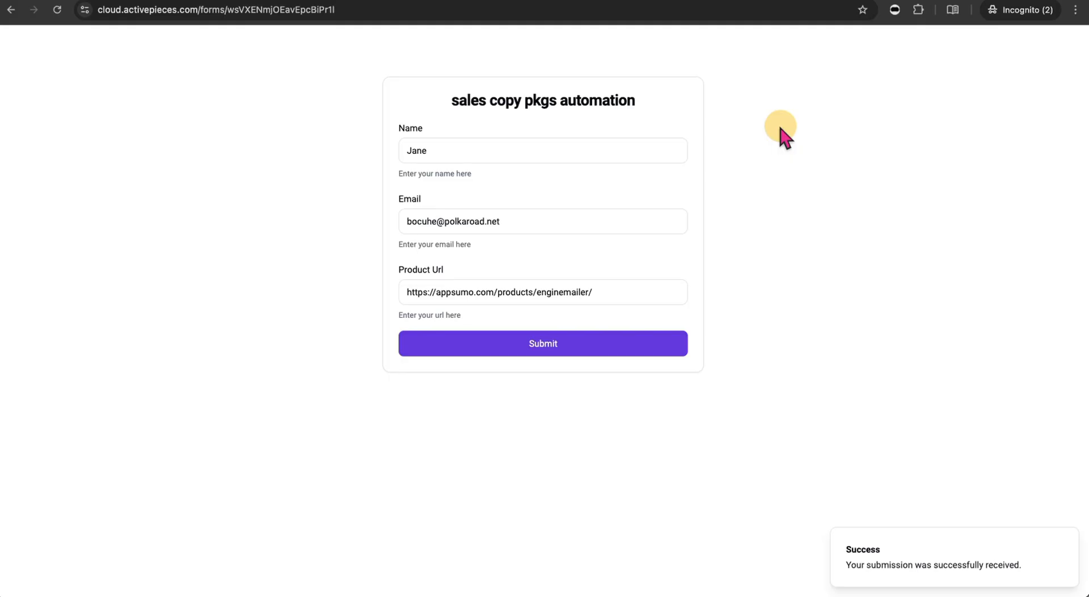
click(387, 2)
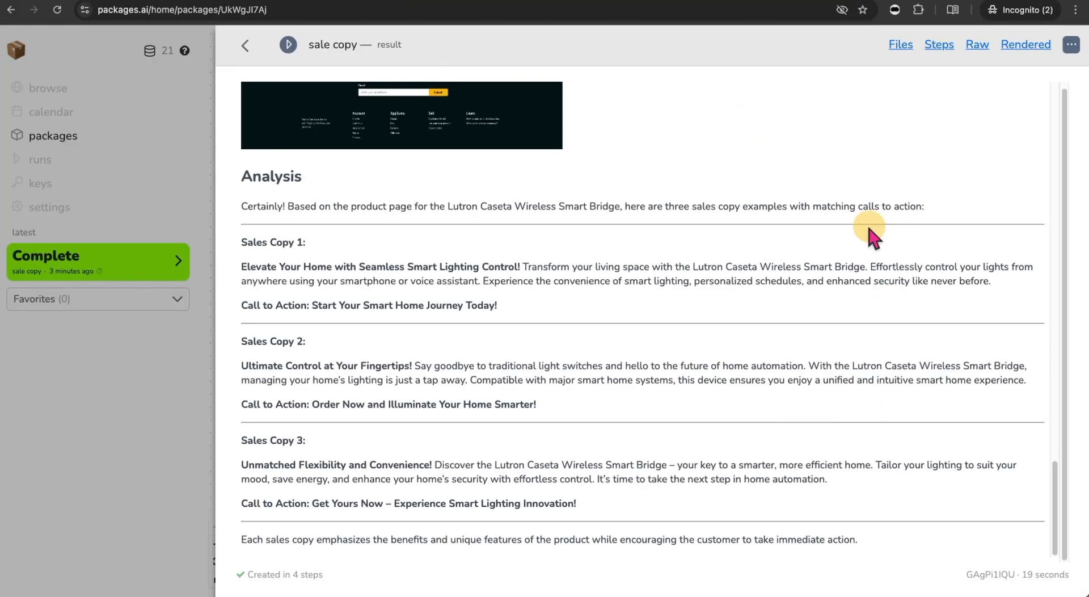
click(245, 44)
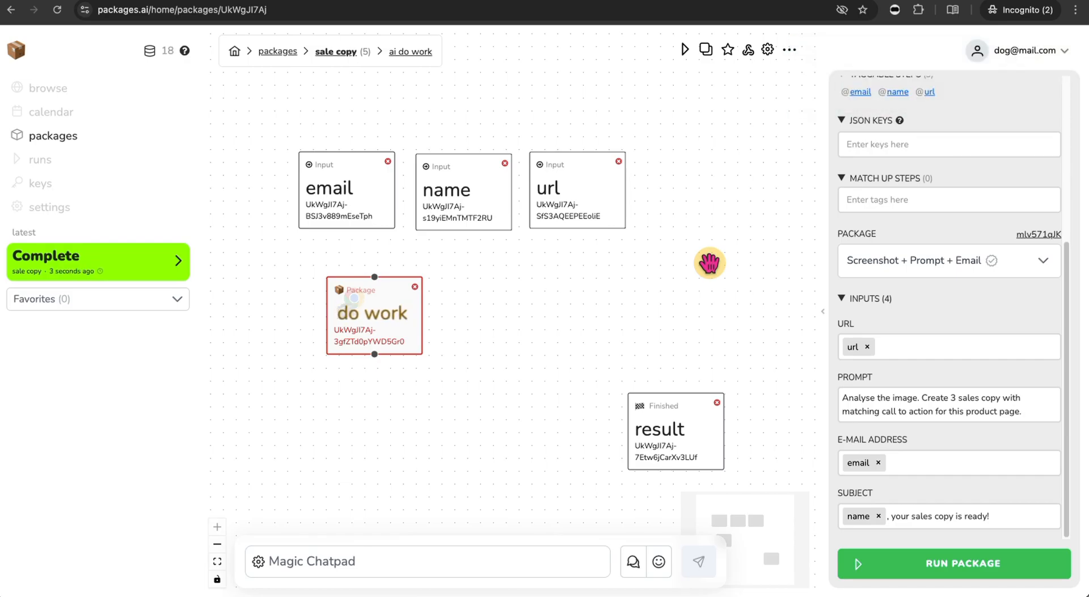
- Open the latest Complete run's result and scroll down to the Analysis section
click(178, 262)
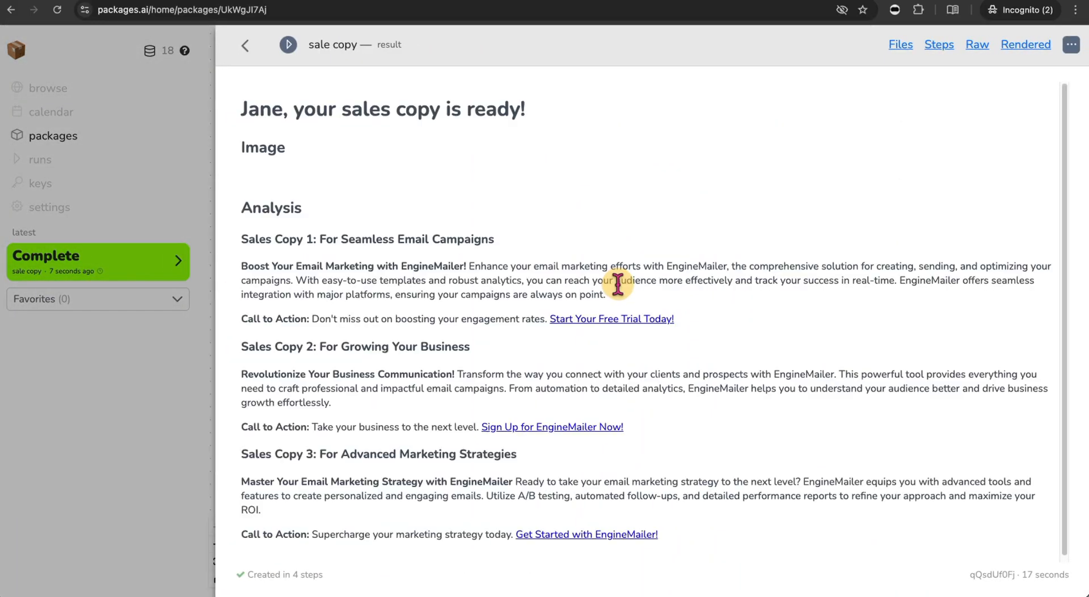
scroll(620, 289, down, 15)
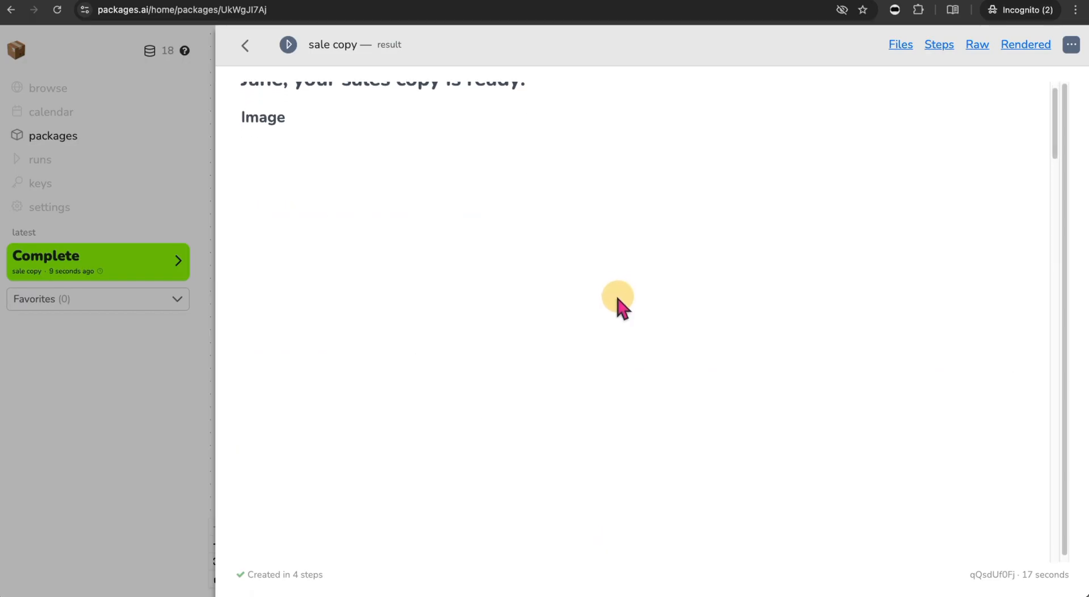
scroll(618, 302, down, 15)
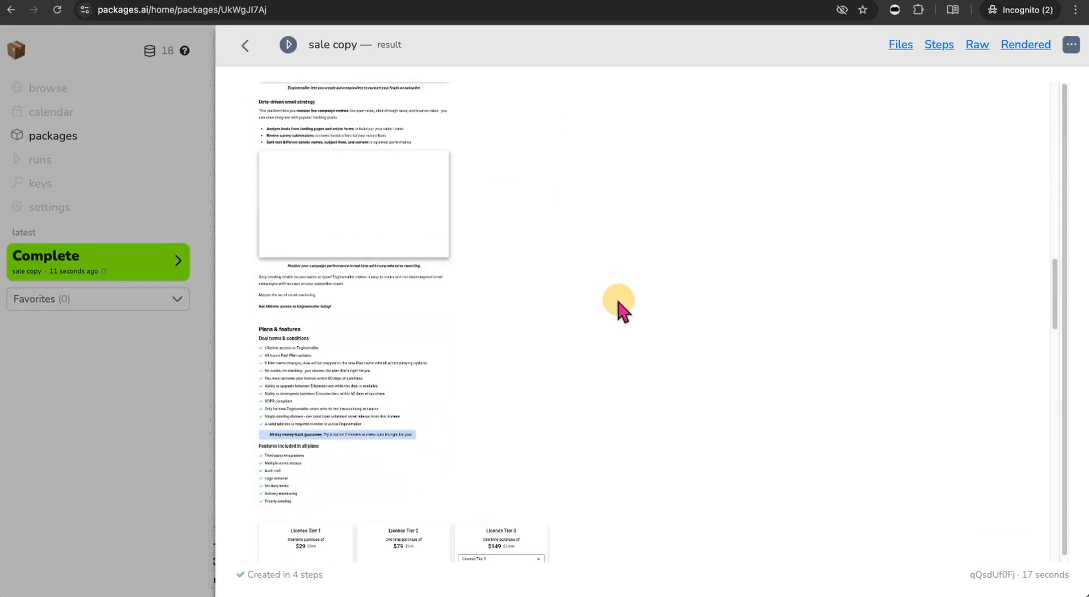
scroll(619, 309, down, 10)
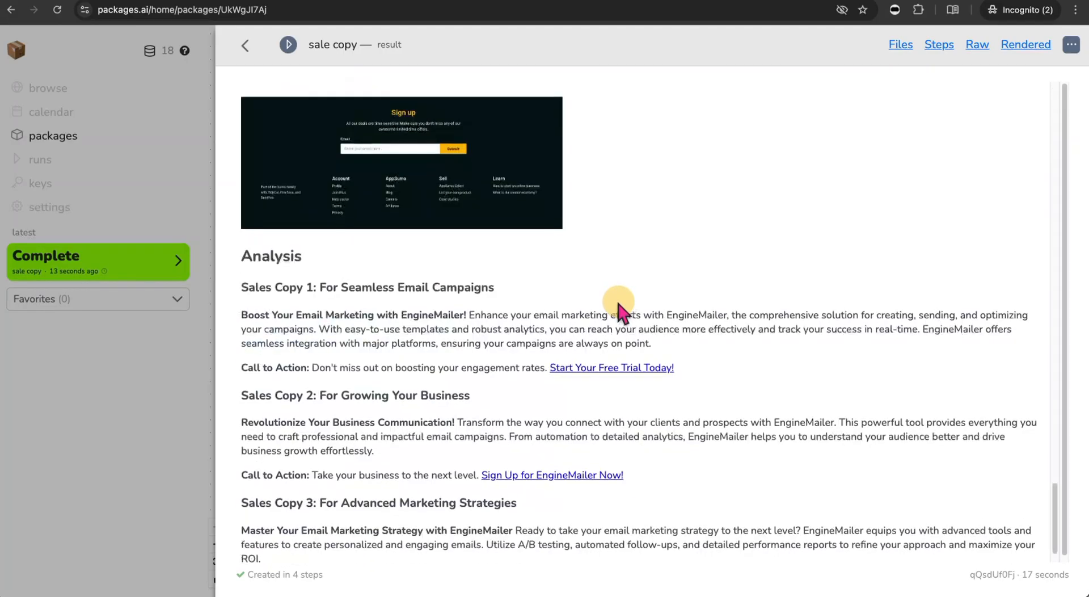
scroll(618, 303, down, 1)
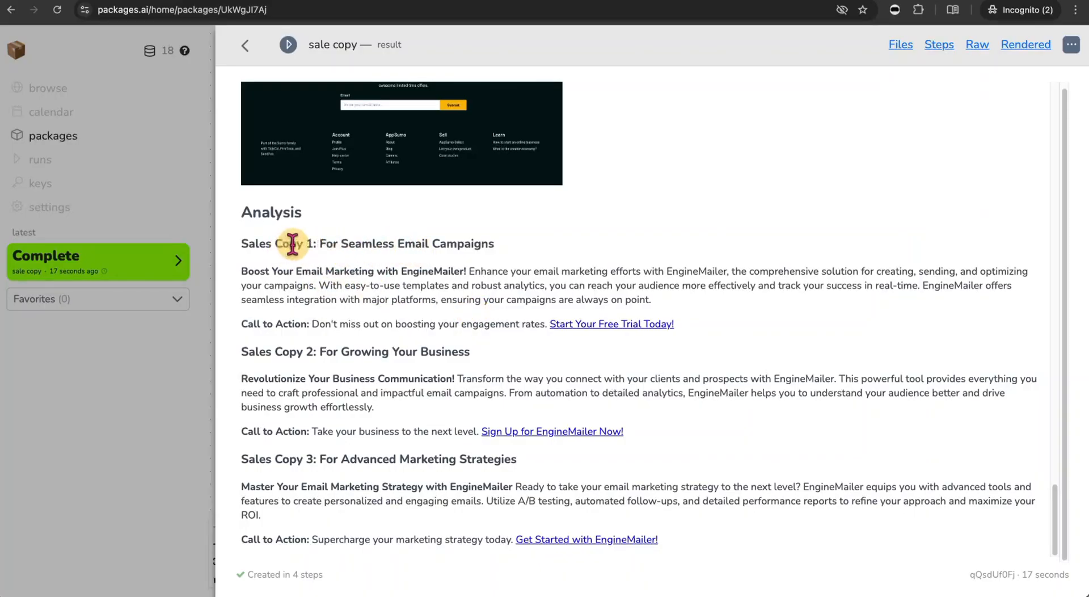
- Highlight the EngineMailer copies' headings, including Growing Your Business and Advanced Marketing Strategies
drag(288, 244, 472, 244)
drag(260, 272, 471, 278)
drag(341, 351, 471, 352)
drag(309, 379, 641, 449)
drag(357, 472, 518, 470)
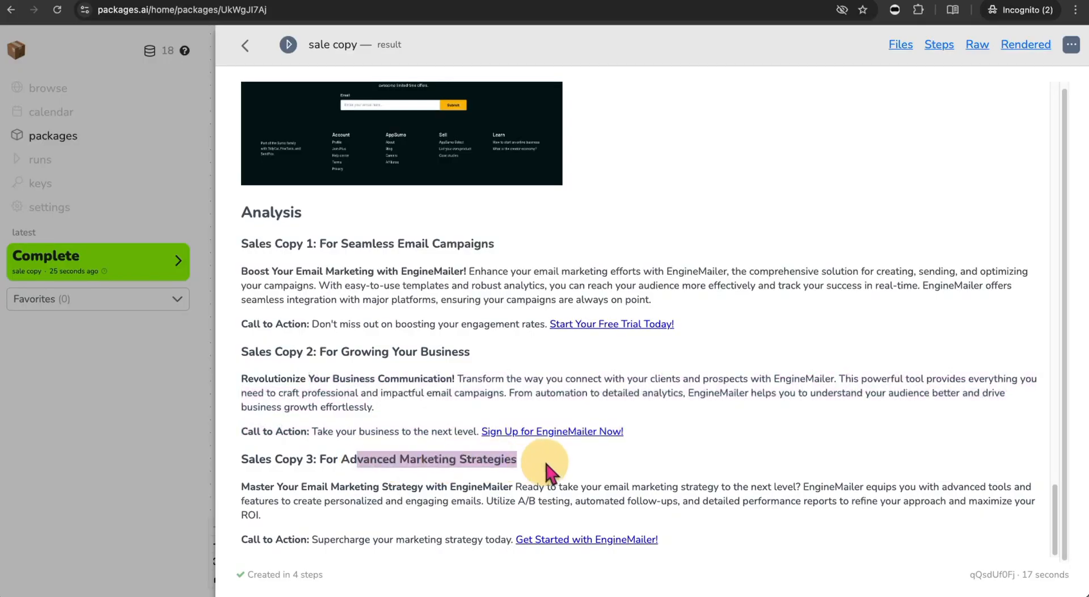
click(590, 551)
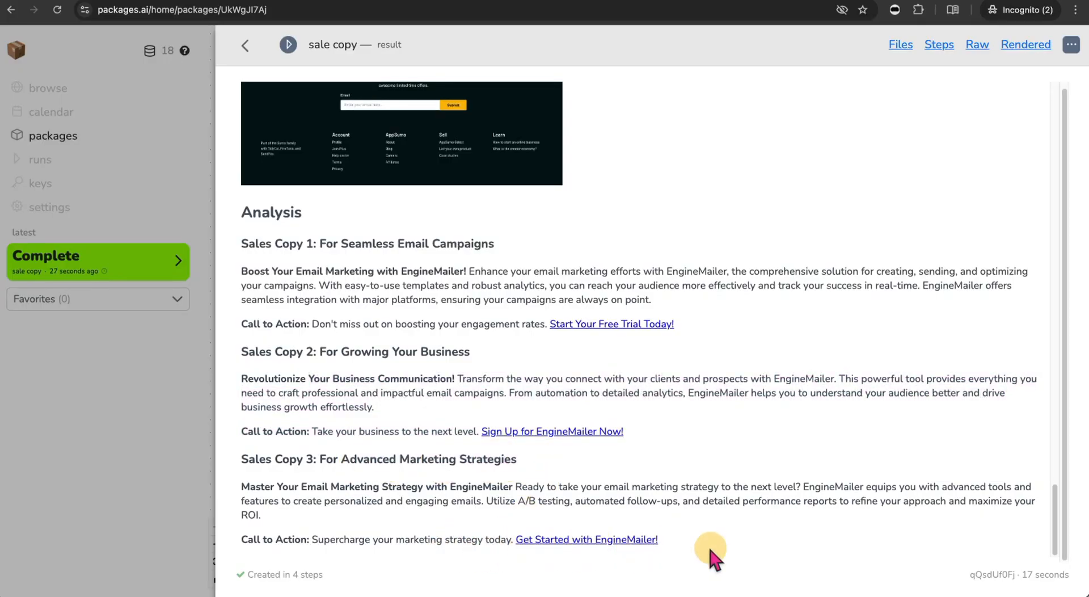
click(135, 0)
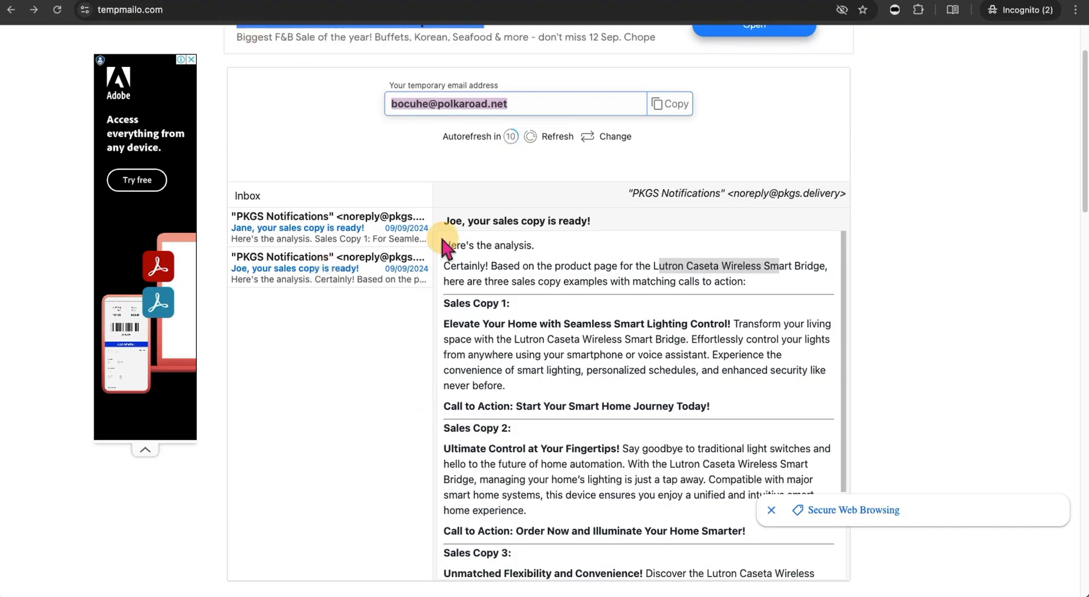
- Open the newest PKGS Notifications email and scroll through its three EngineMailer sales copies
click(329, 229)
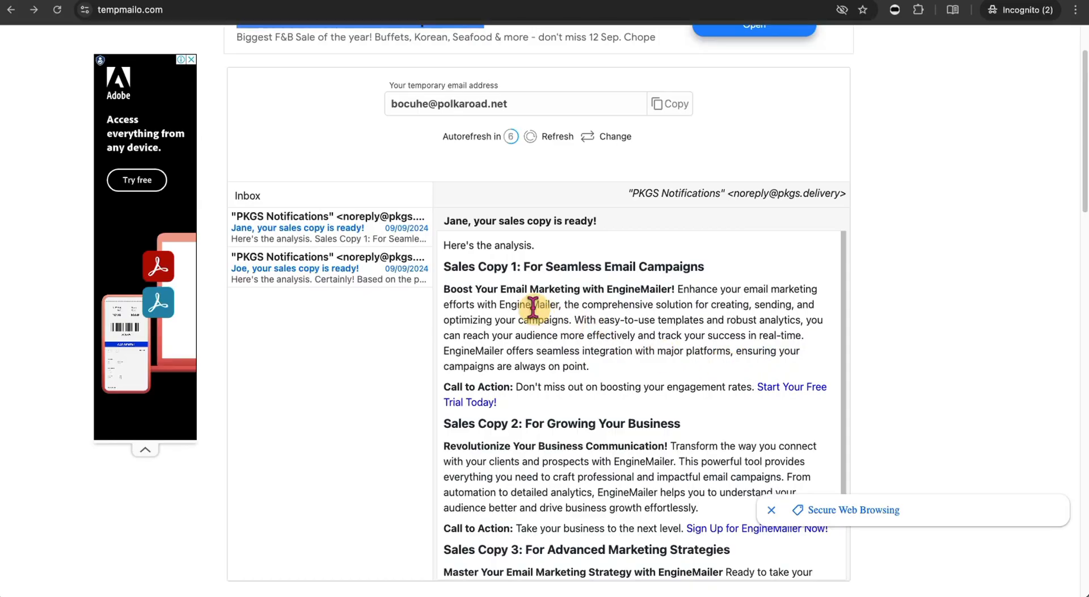
drag(477, 269, 719, 298)
scroll(693, 397, down, 1)
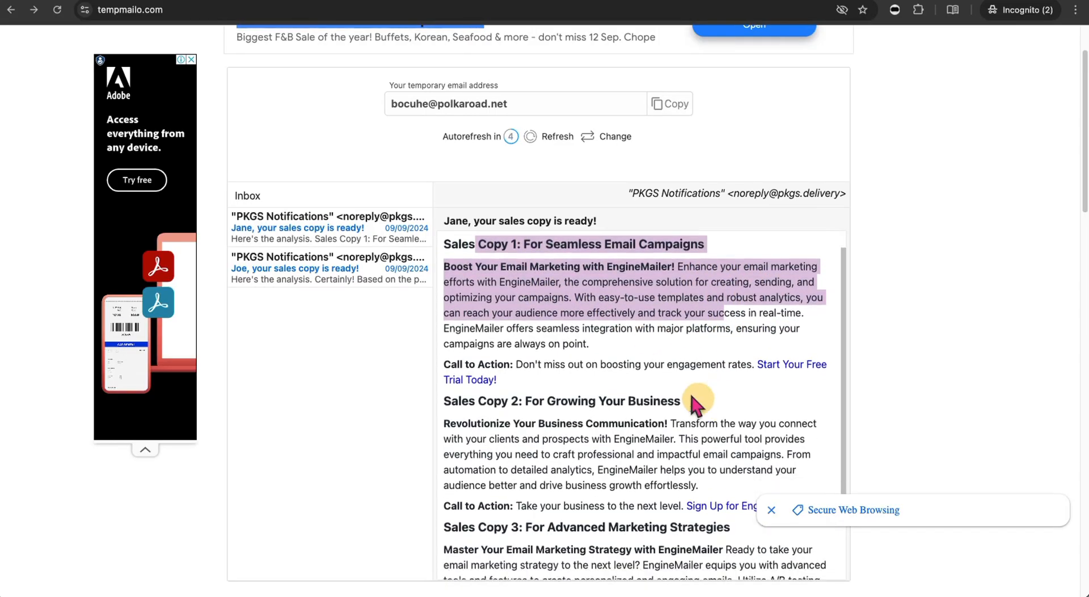
scroll(641, 425, down, 5)
scroll(663, 442, down, 2)
scroll(628, 306, up, 2)
scroll(630, 310, down, 3)
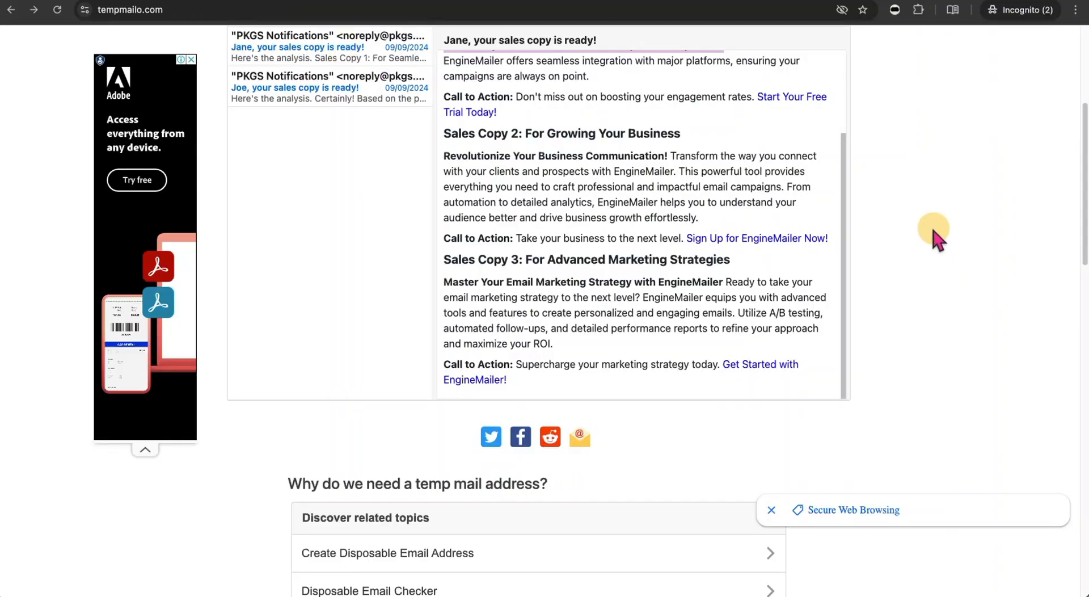
scroll(934, 232, up, 5)
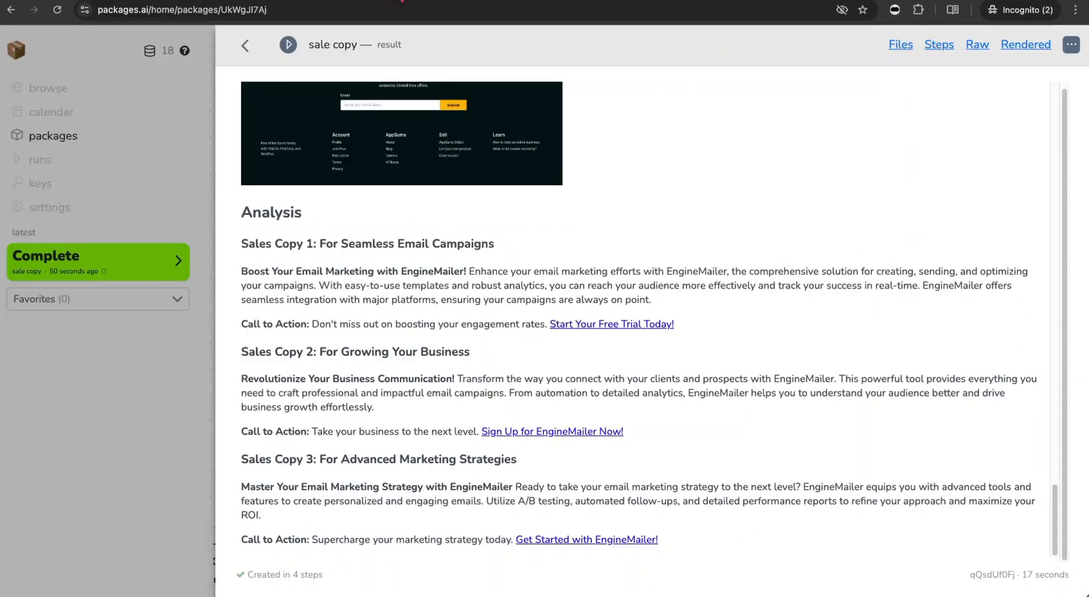
- Move the ai do work node to the canvas centre and the result node up-left
click(245, 45)
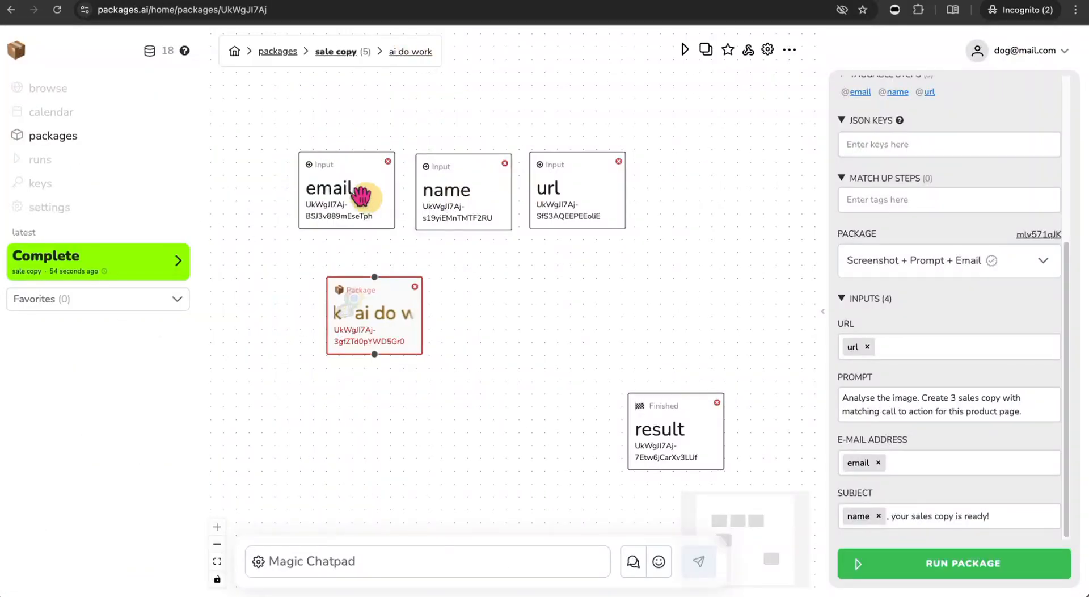
drag(401, 312, 505, 311)
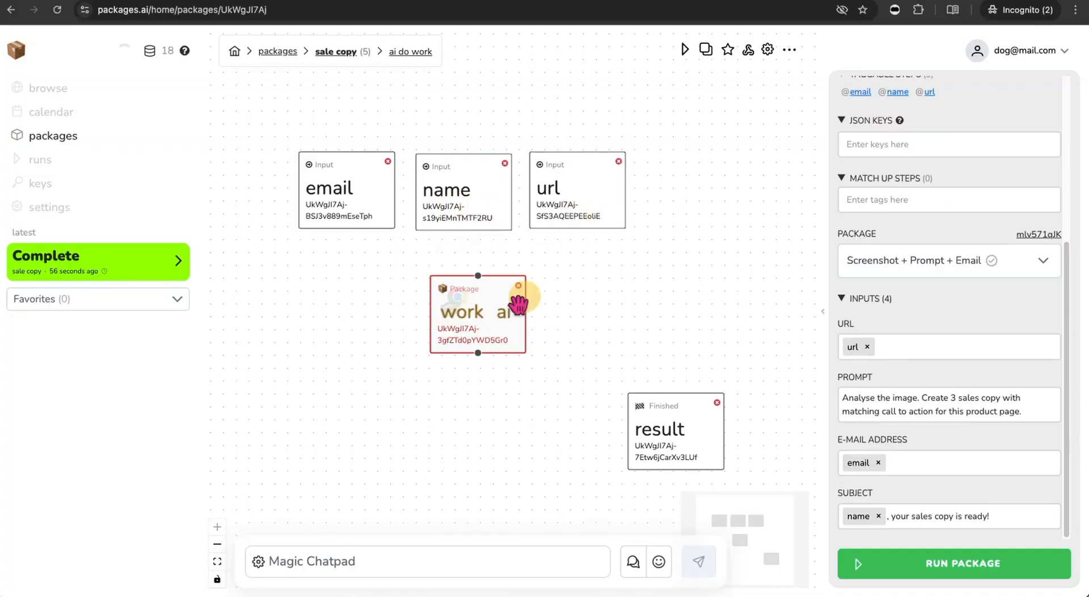
drag(697, 419, 628, 397)
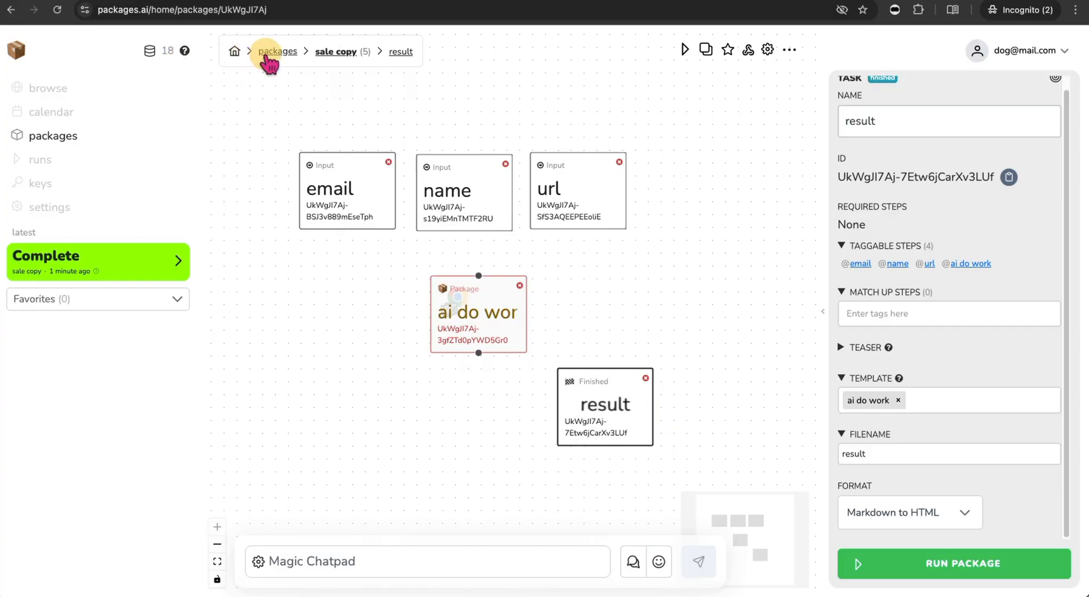
- Close Boomerang's 'Join to our community' popup and select the boomerangme.biz address
click(723, 0)
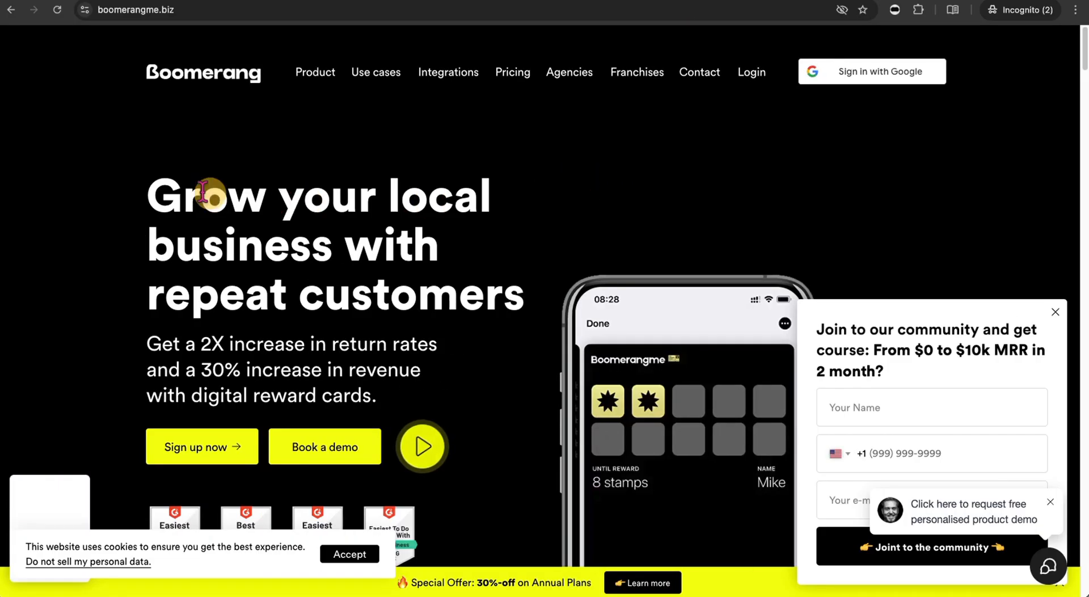
scroll(659, 302, down, 4)
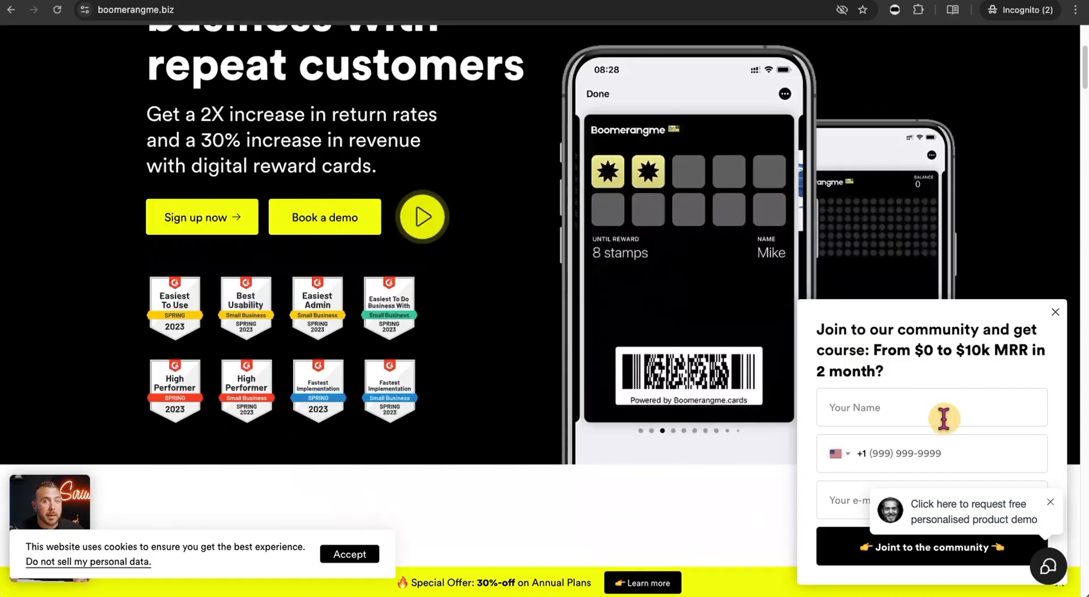
click(1056, 311)
click(213, 9)
key(super+c)
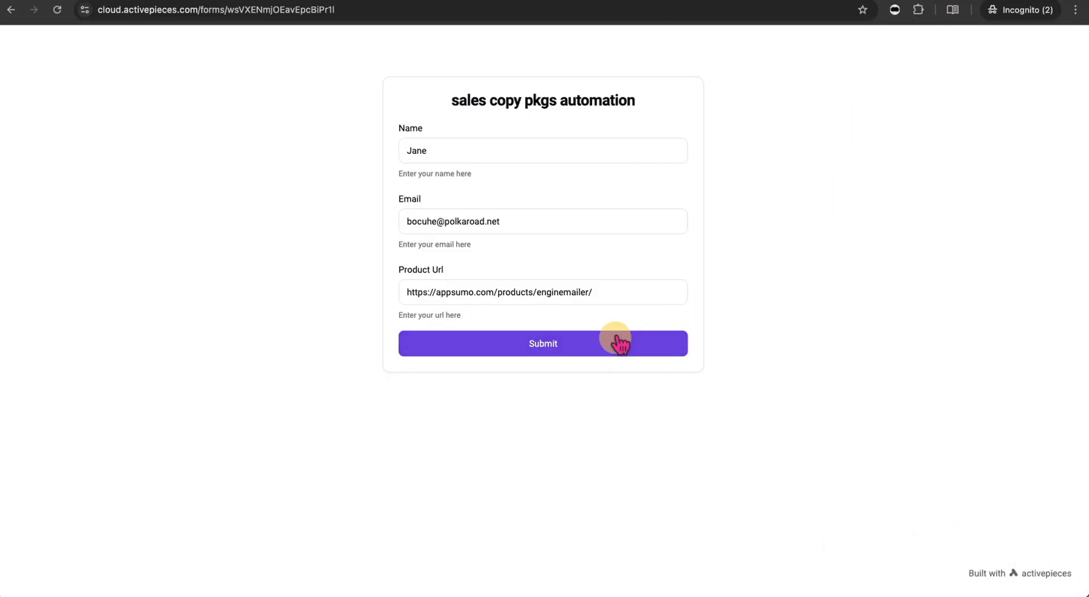
drag(617, 292, 384, 275)
key(super+v)
click(851, 331)
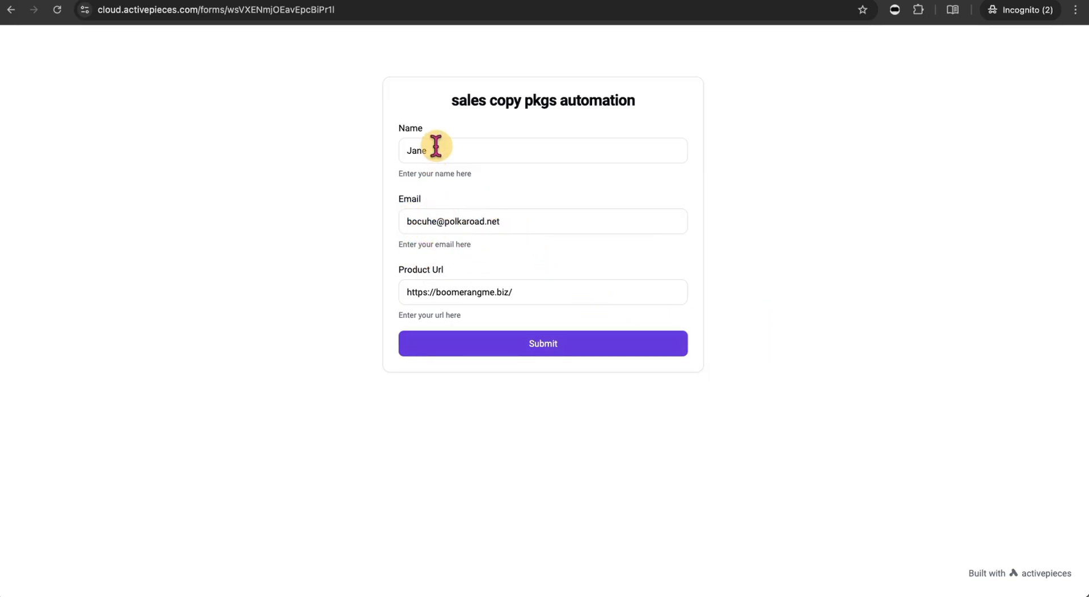
drag(436, 148, 381, 151)
text(Harry)
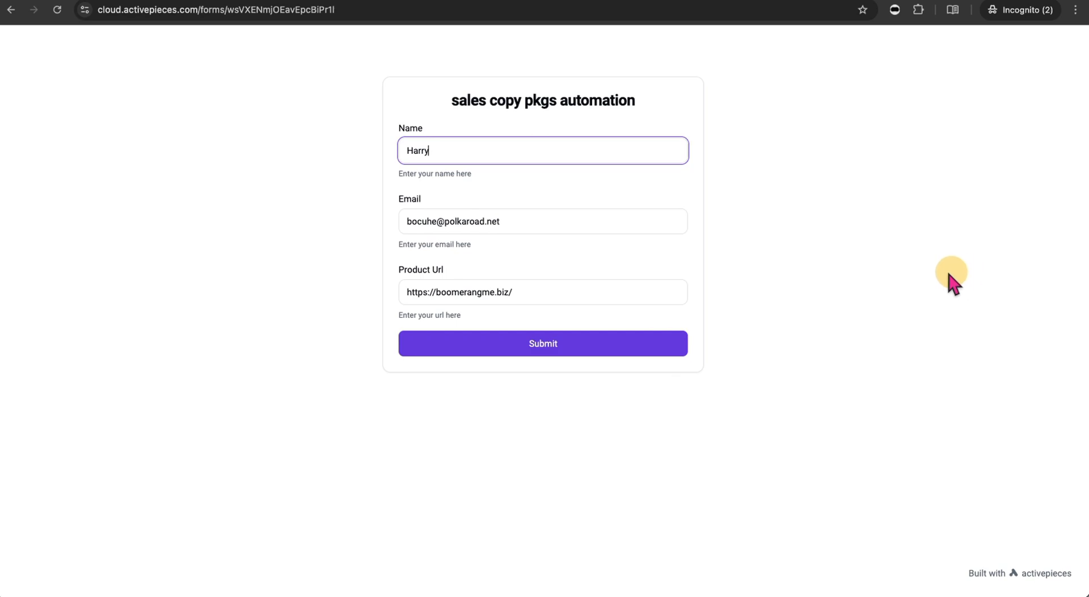
drag(914, 273, 863, 309)
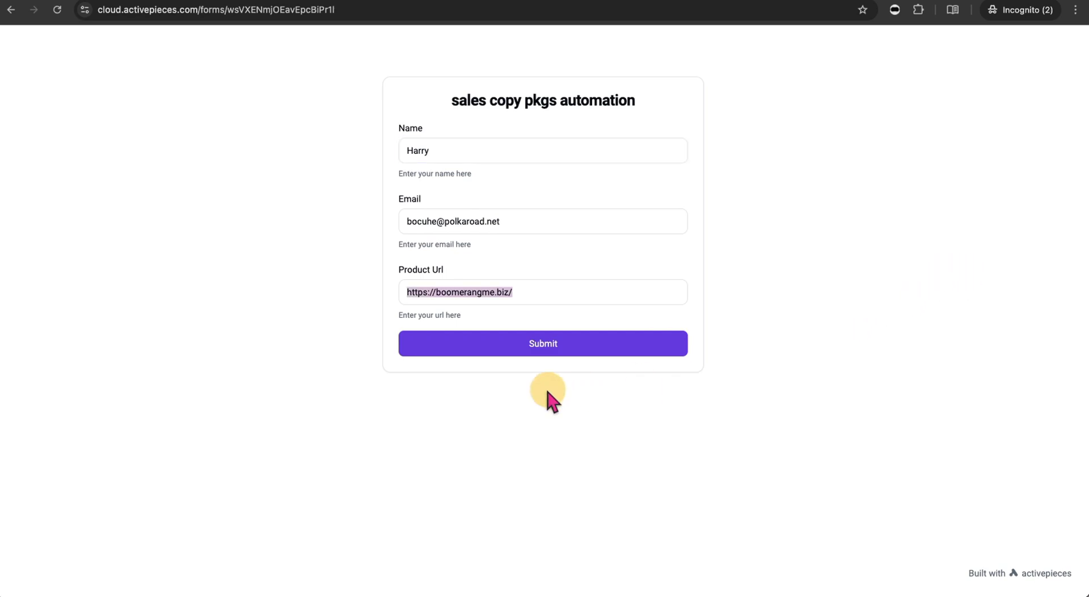
click(534, 349)
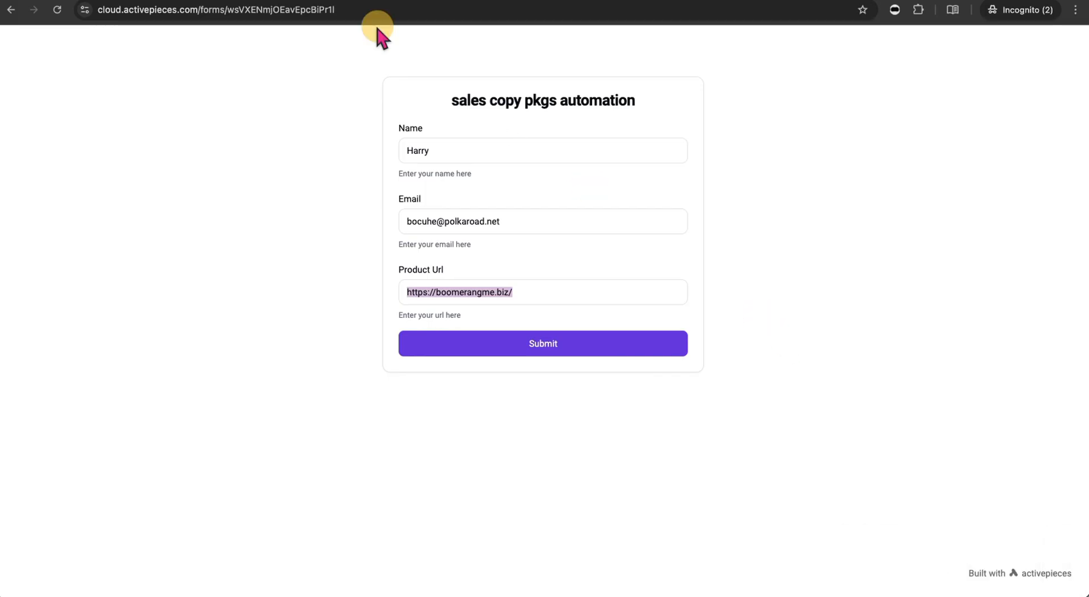
click(404, 2)
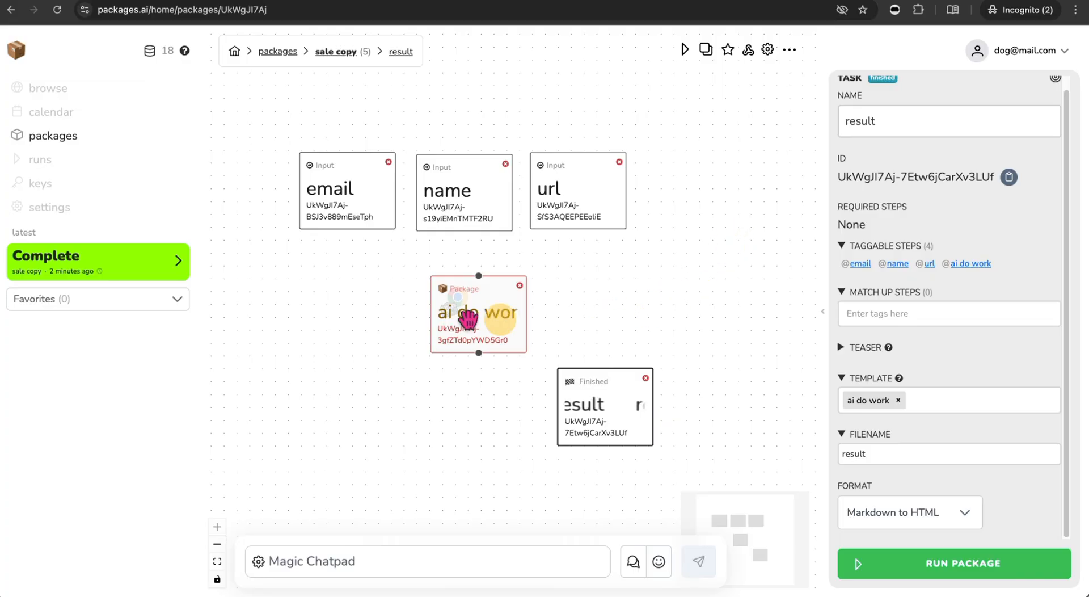
- Open the latest Complete run's result twice, returning to the canvas each time
click(177, 266)
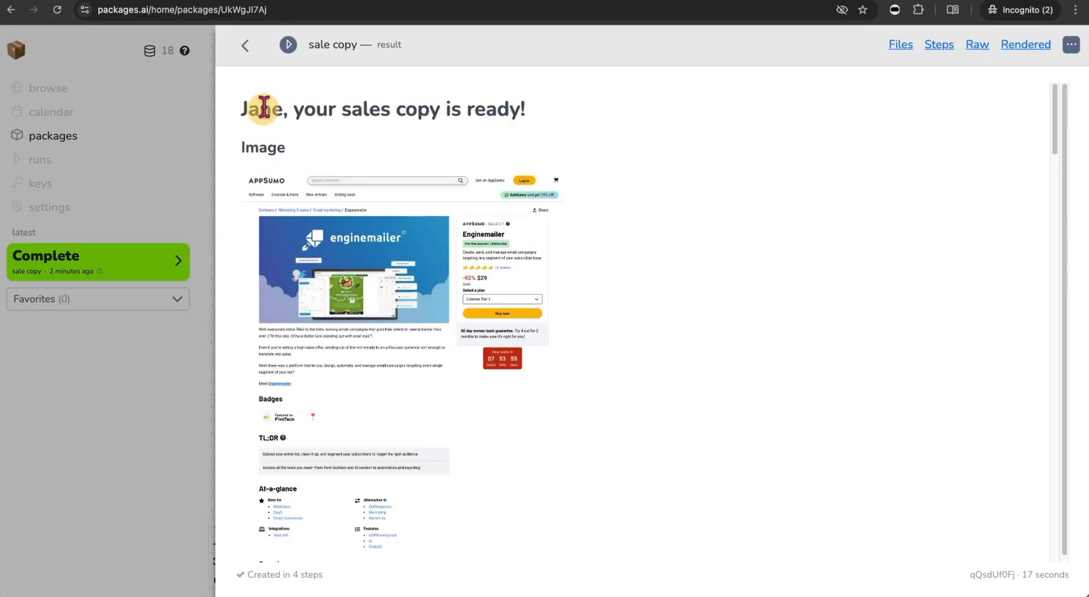
click(245, 46)
click(166, 271)
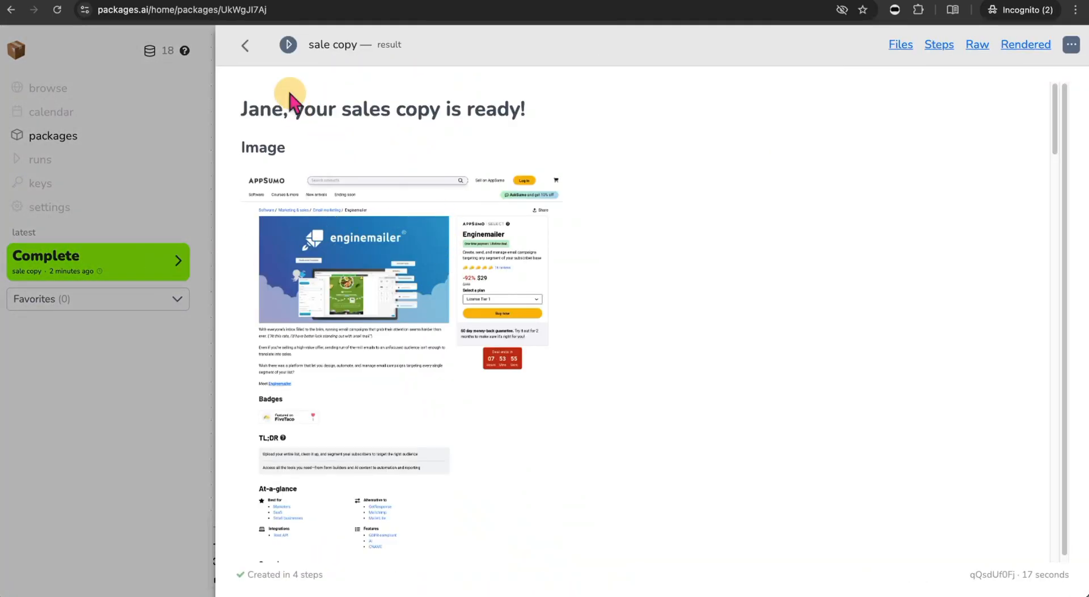
click(245, 45)
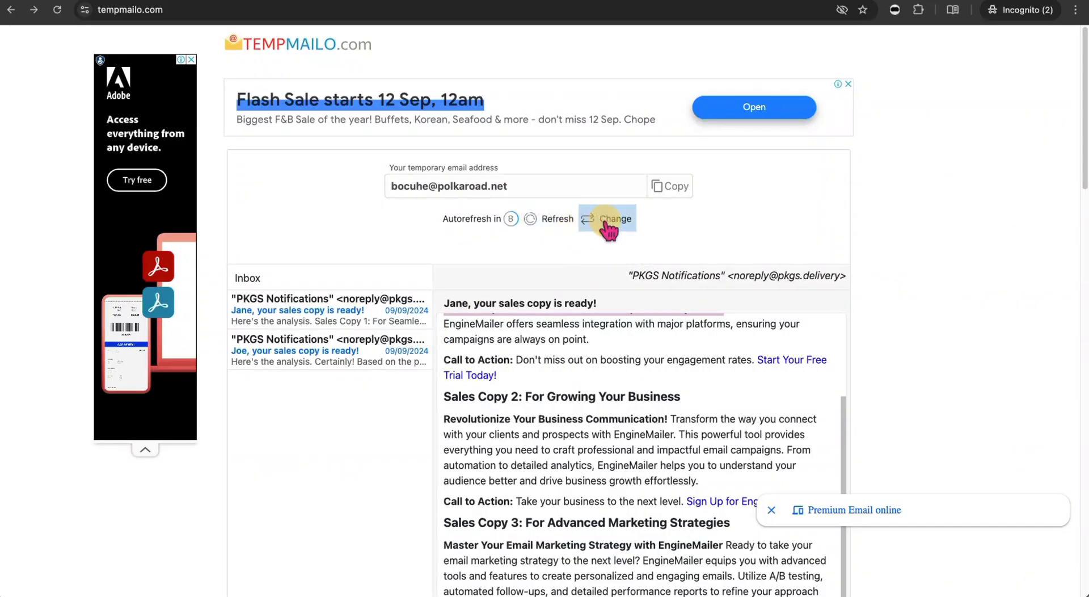
- Refresh the Tempmailo inbox and open the newest 'your sales copy is ready!' email
click(549, 221)
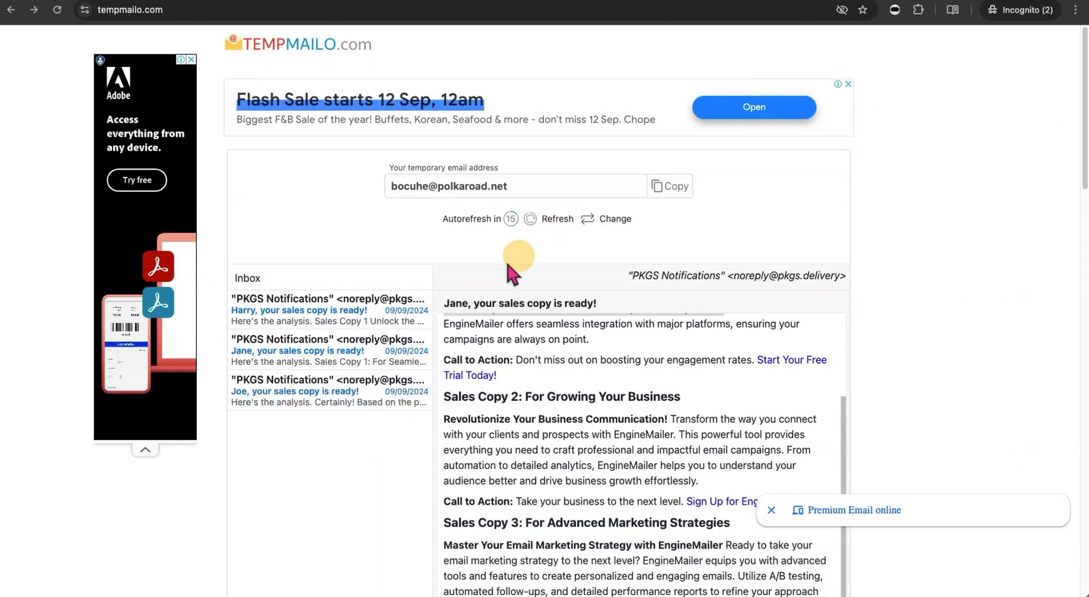
click(333, 317)
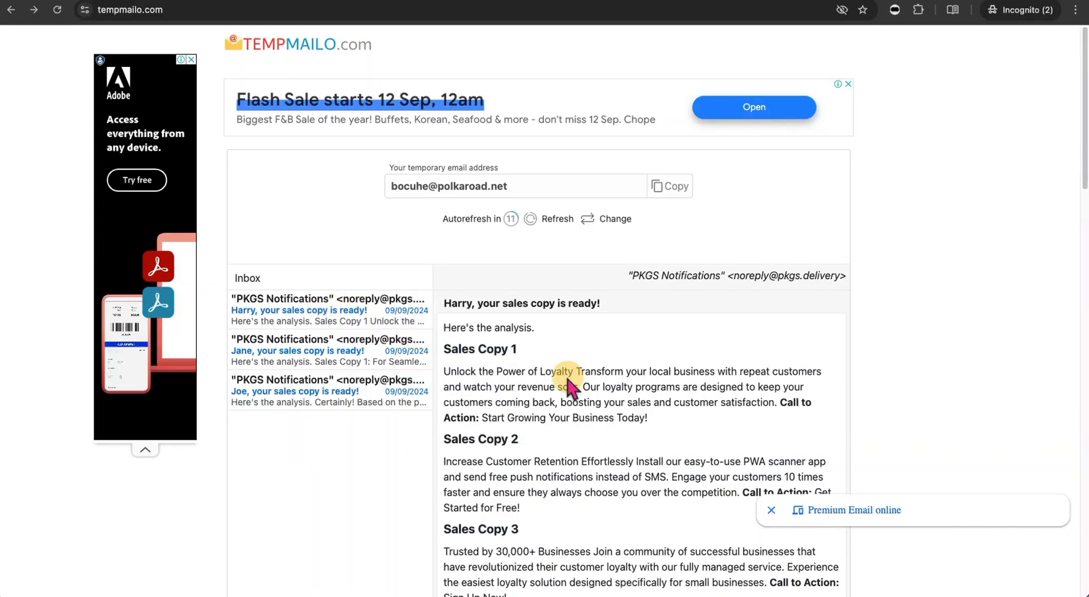
scroll(565, 375, down, 4)
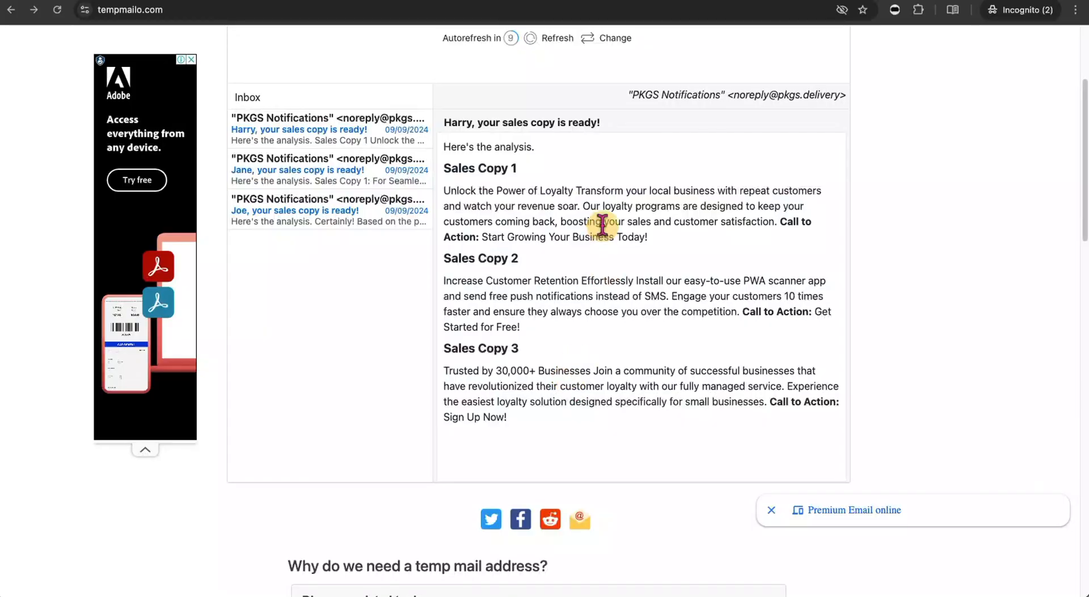
- Highlight passages from Sales Copy 1, 2 and 3 in the Boomerang loyalty email
drag(479, 188, 665, 205)
click(561, 217)
drag(465, 191, 633, 193)
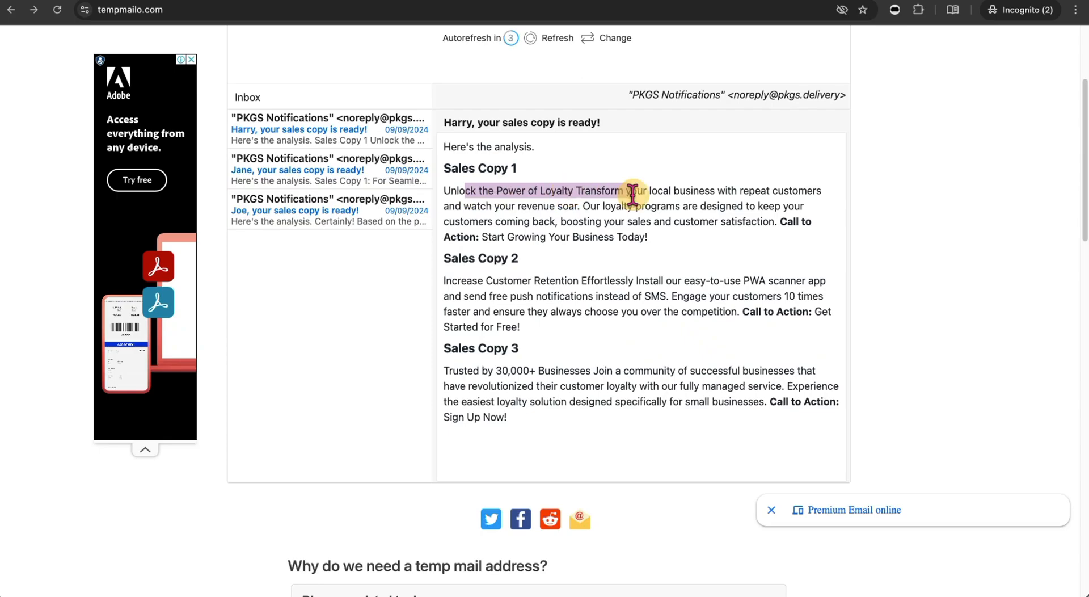
click(498, 282)
drag(498, 282, 649, 281)
drag(473, 372, 699, 387)
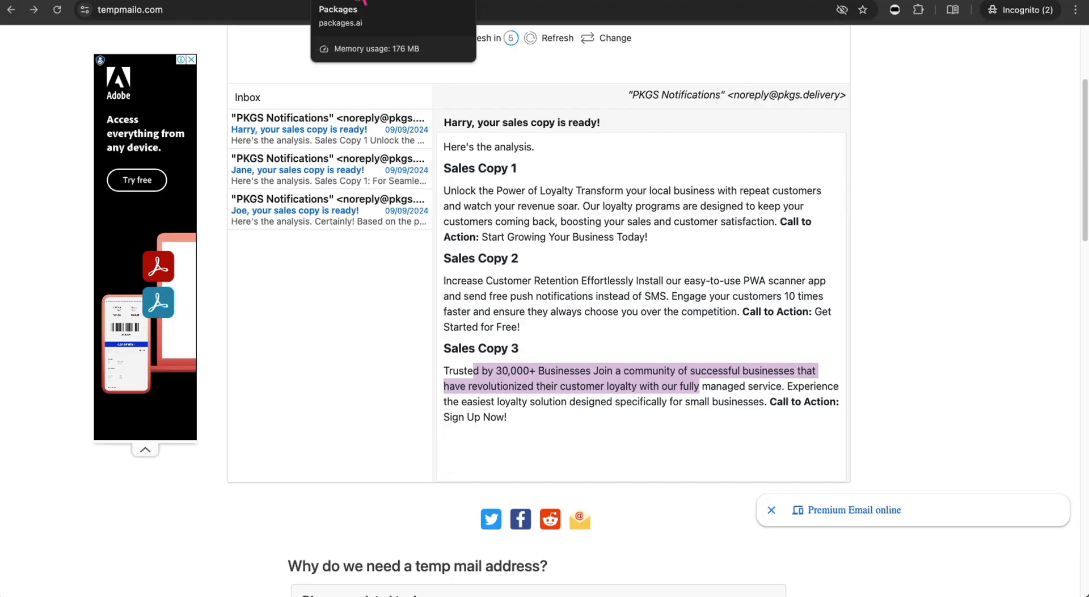
- Reload Packages.ai and open the newest completed sale copy run's result
click(364, 3)
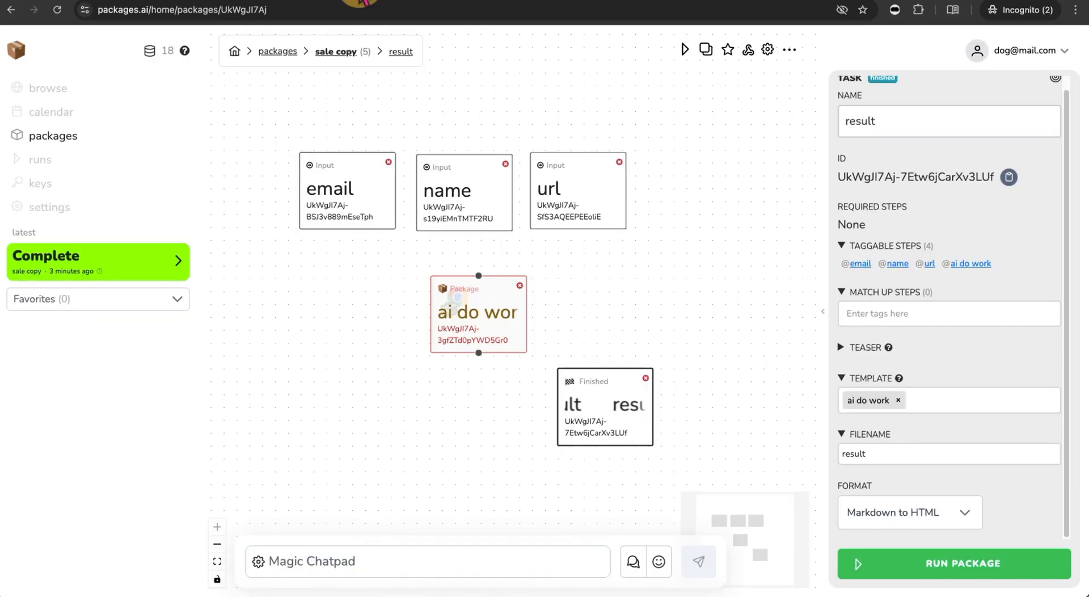
click(171, 266)
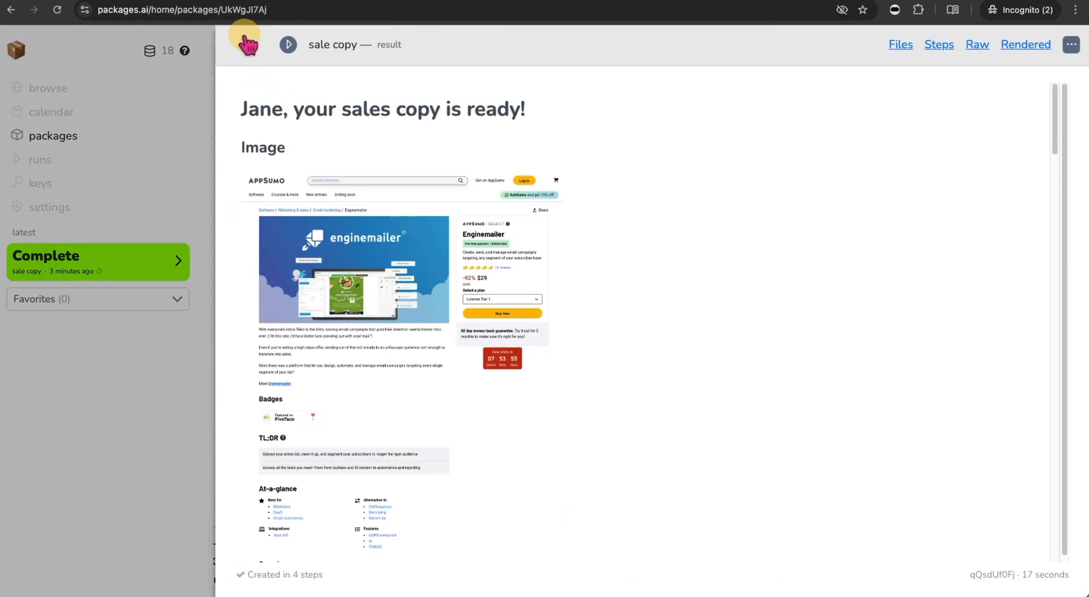
click(244, 44)
click(57, 10)
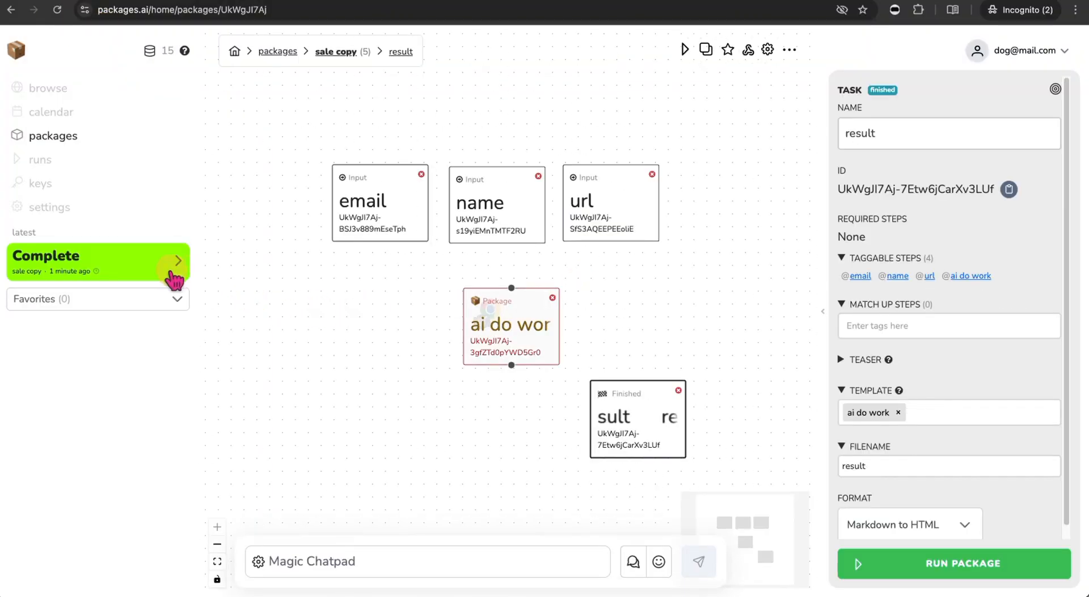
click(175, 277)
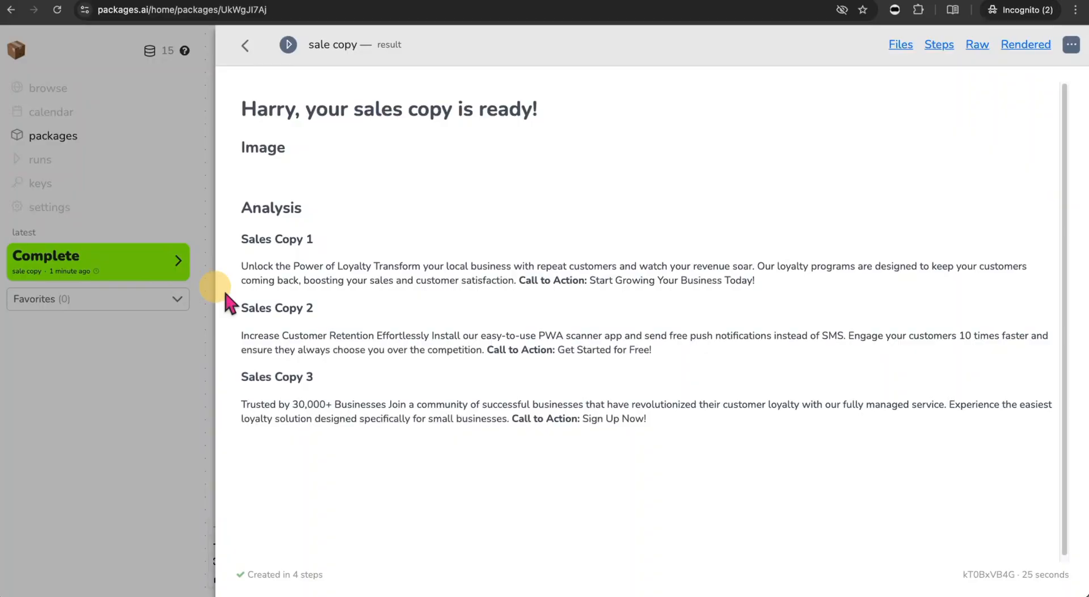
- Scroll past the Boomerang screenshot and highlight the three loyalty sales copies in Analysis
scroll(402, 340, down, 1)
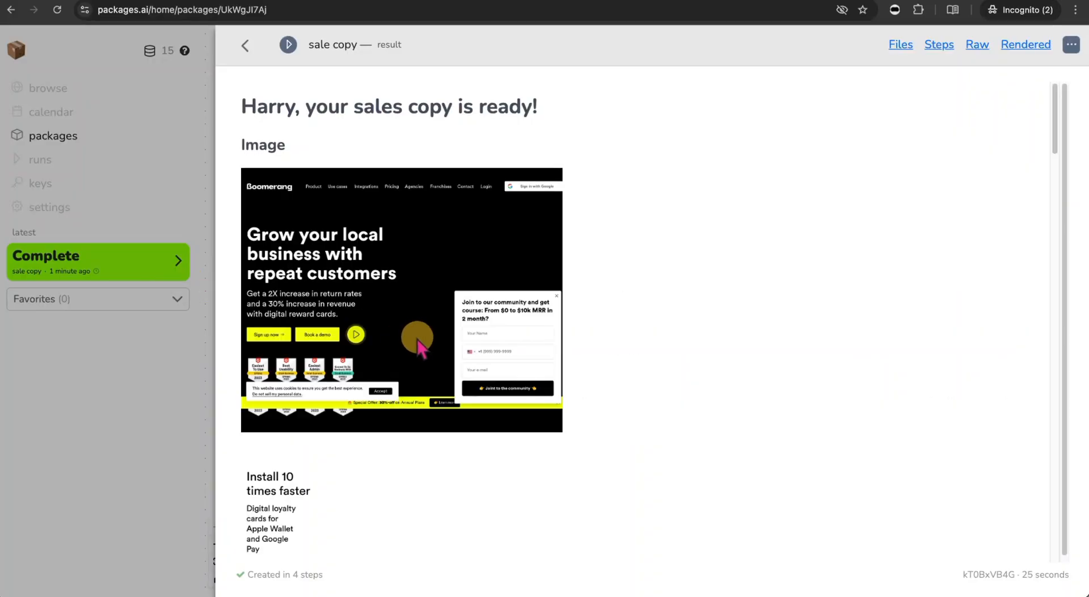
scroll(421, 342, down, 4)
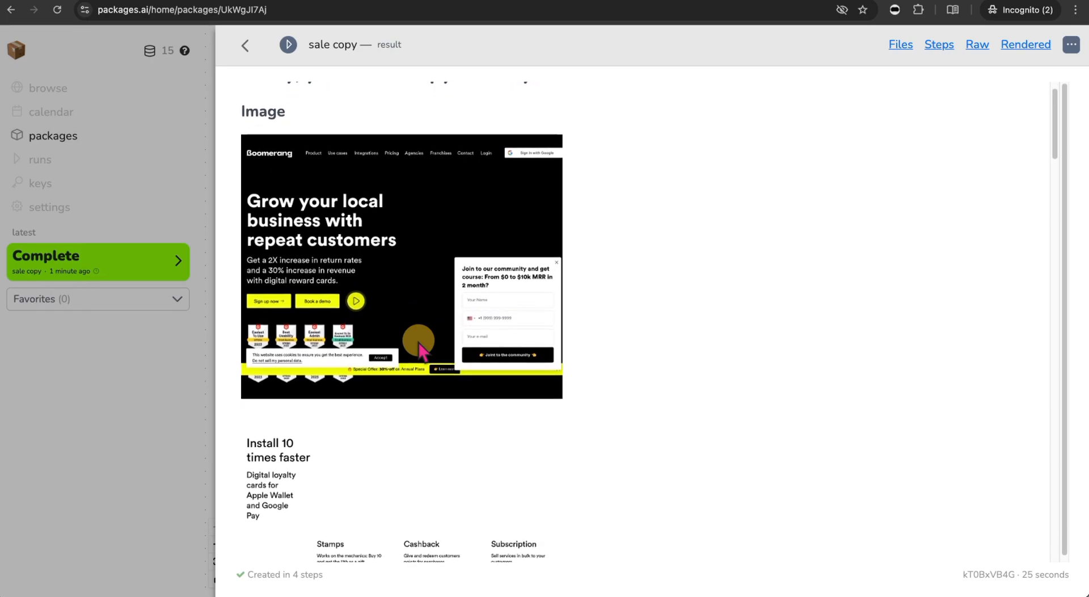
scroll(452, 292, up, 4)
scroll(469, 336, down, 12)
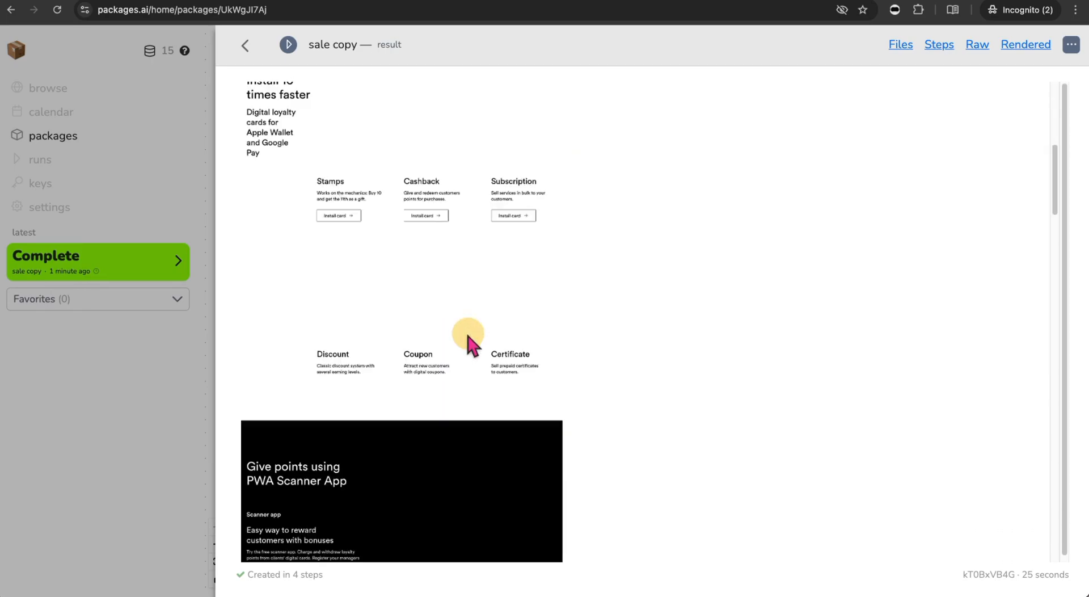
scroll(470, 339, down, 6)
scroll(469, 339, down, 20)
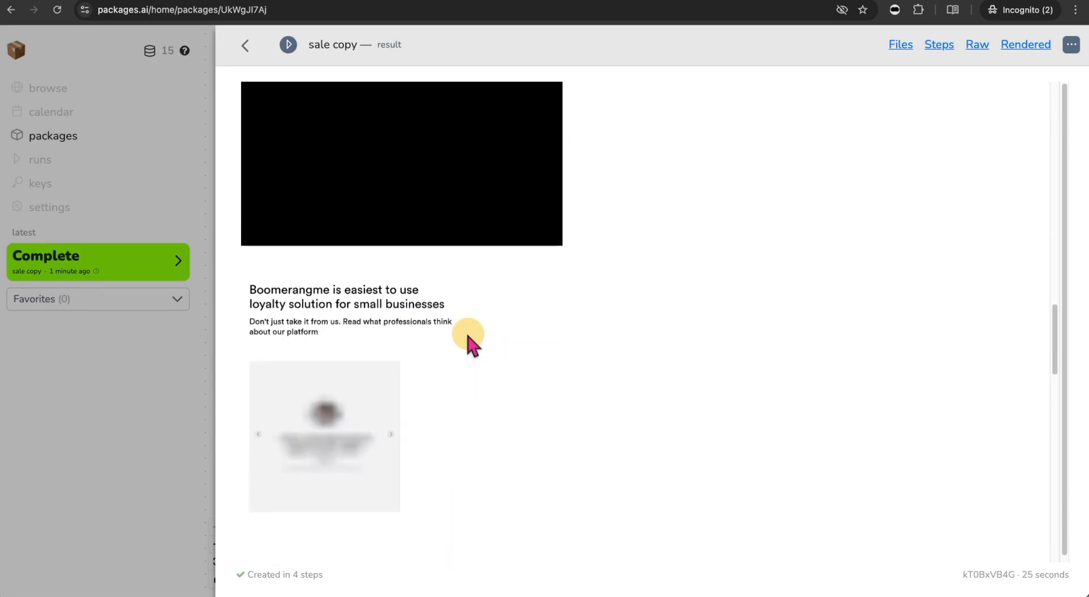
scroll(469, 339, down, 4)
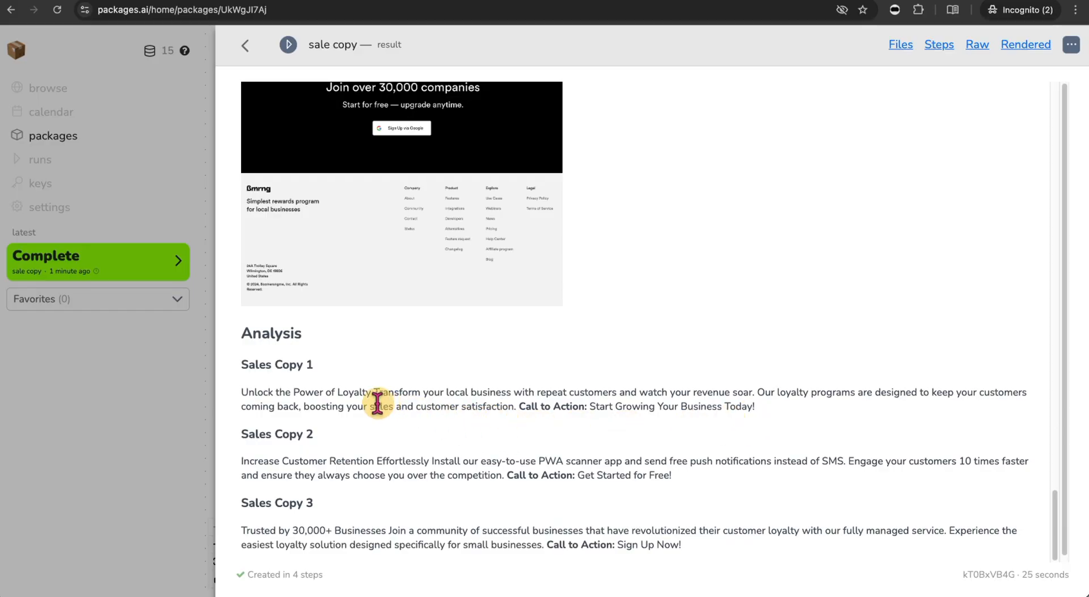
drag(536, 409, 689, 535)
click(689, 534)
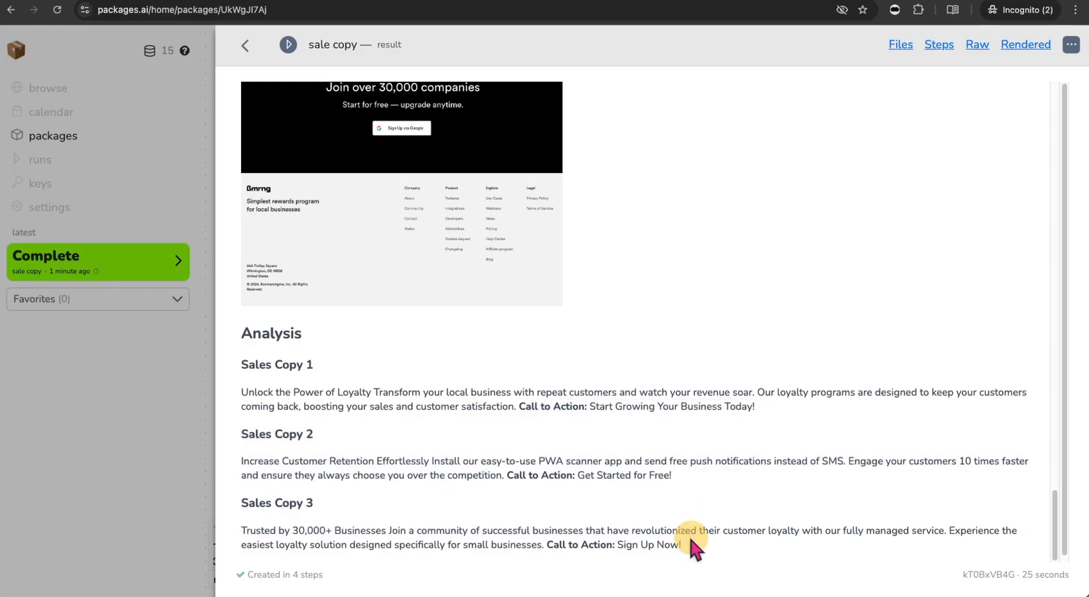